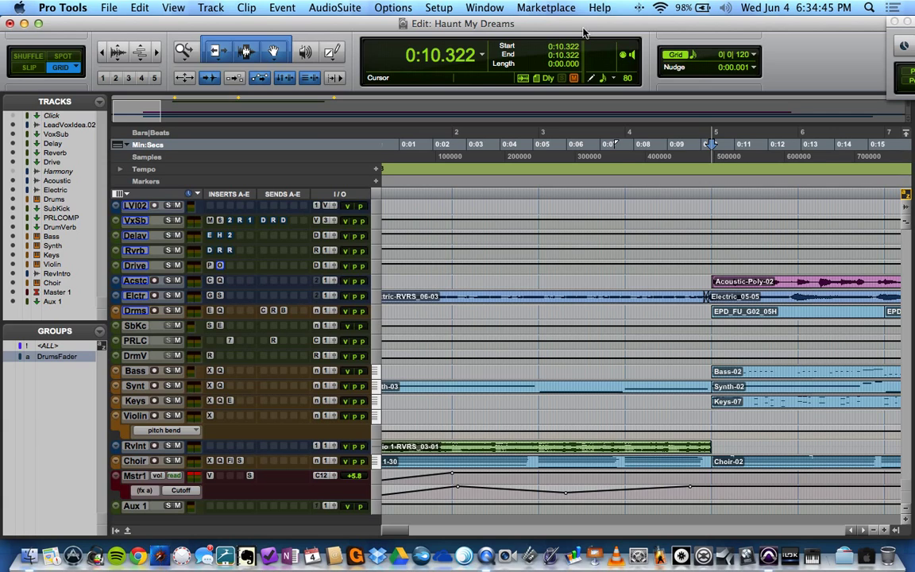
Step: Play the session briefly, then set every track to medium height
{"action": "key", "text": "super+shift+n"}
{"action": "key", "text": "F4"}
{"action": "key", "text": "Escape"}
{"action": "key", "text": "space"}
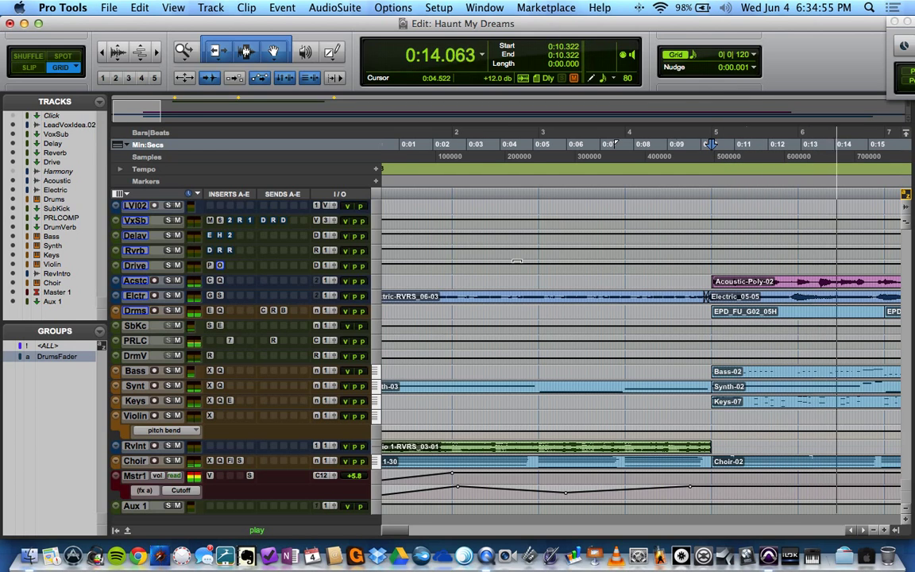
{"action": "scroll", "coordinate": [517, 261], "scroll_direction": "right", "scroll_amount": 10}
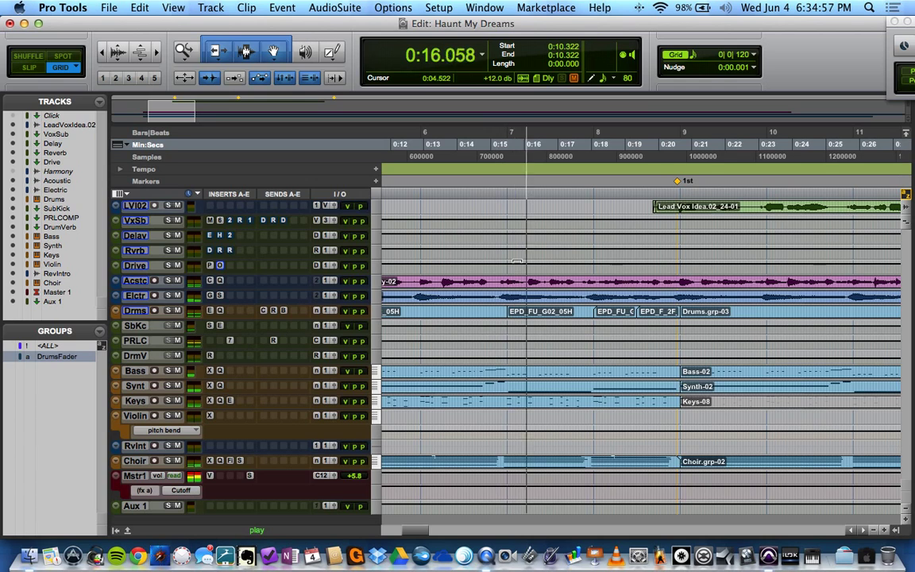
{"action": "key", "text": "space"}
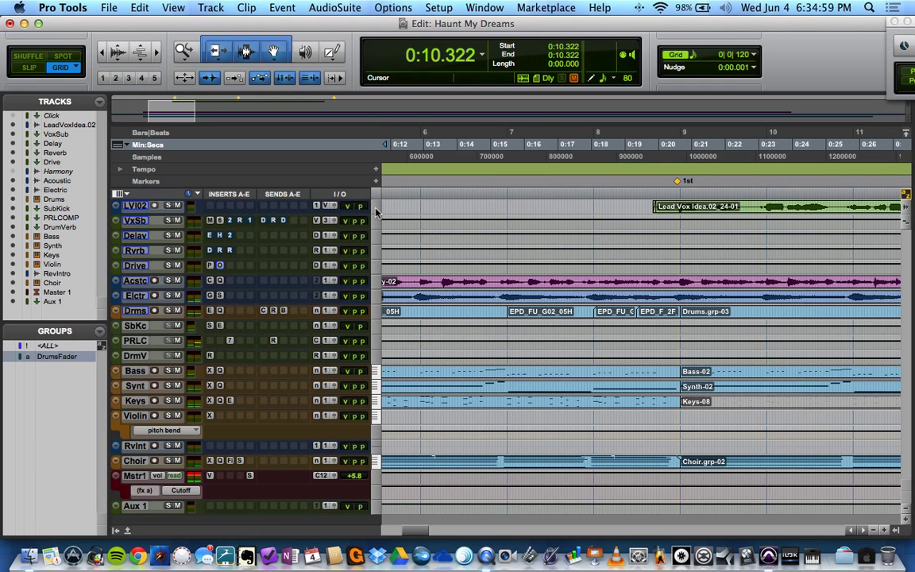
{"action": "left_click", "coordinate": [376, 211]}
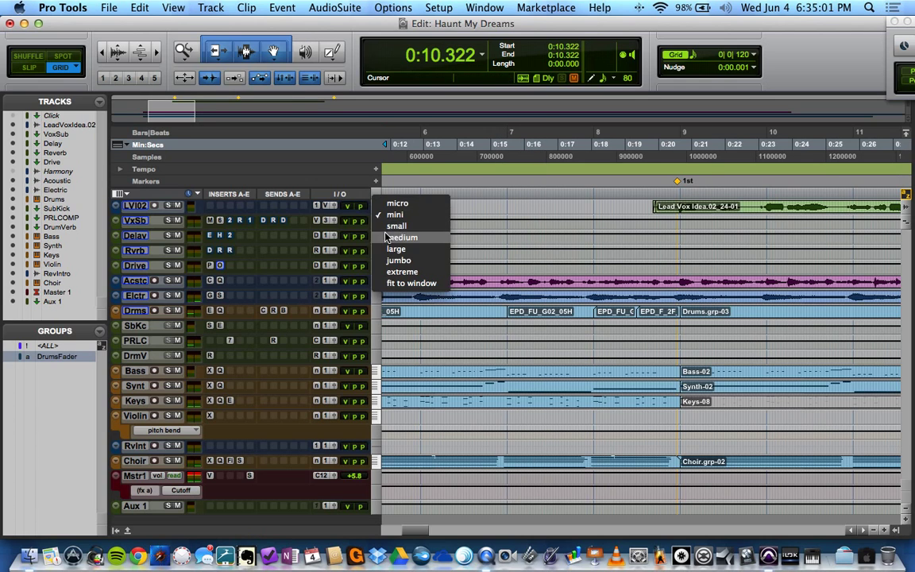
{"action": "left_click", "coordinate": [390, 237]}
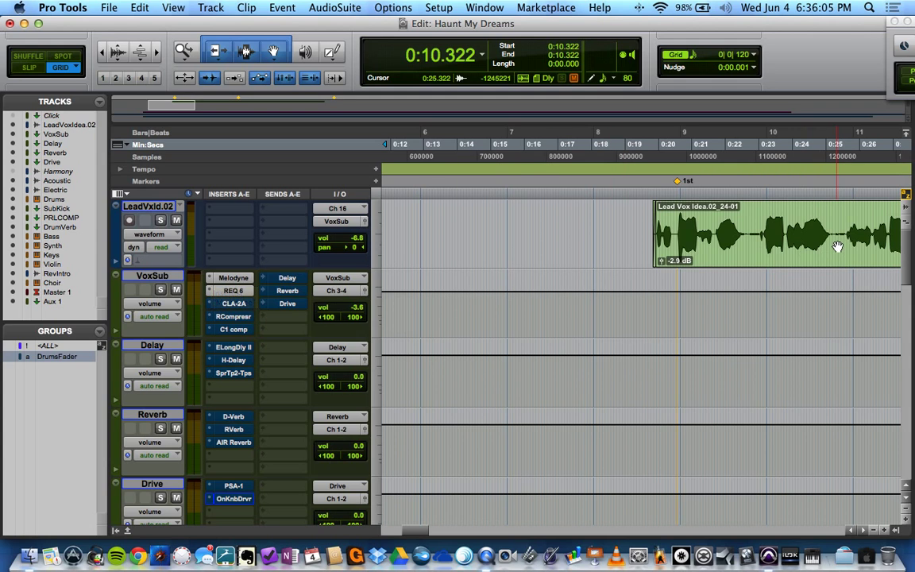
{"action": "scroll", "coordinate": [583, 261], "scroll_direction": "right", "scroll_amount": 10}
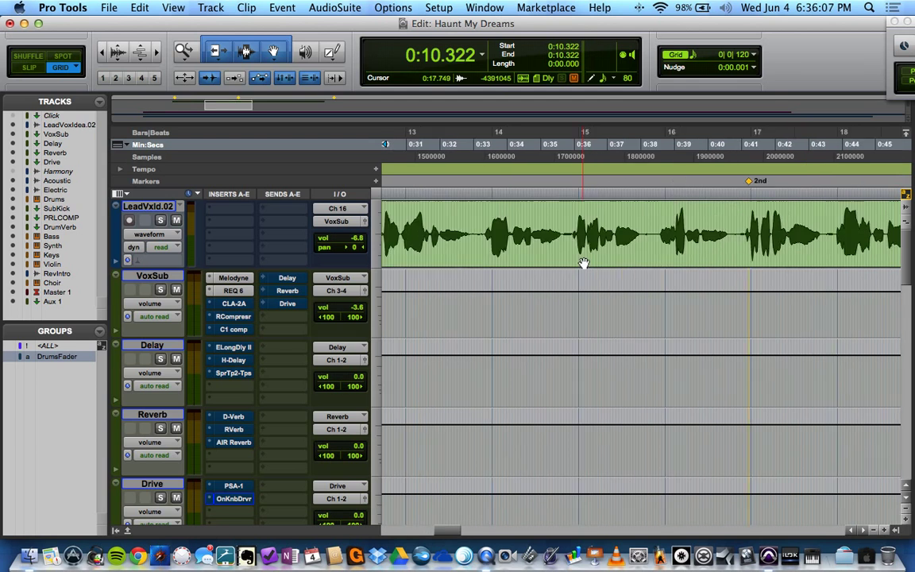
{"action": "scroll", "coordinate": [583, 261], "scroll_direction": "left", "scroll_amount": 4}
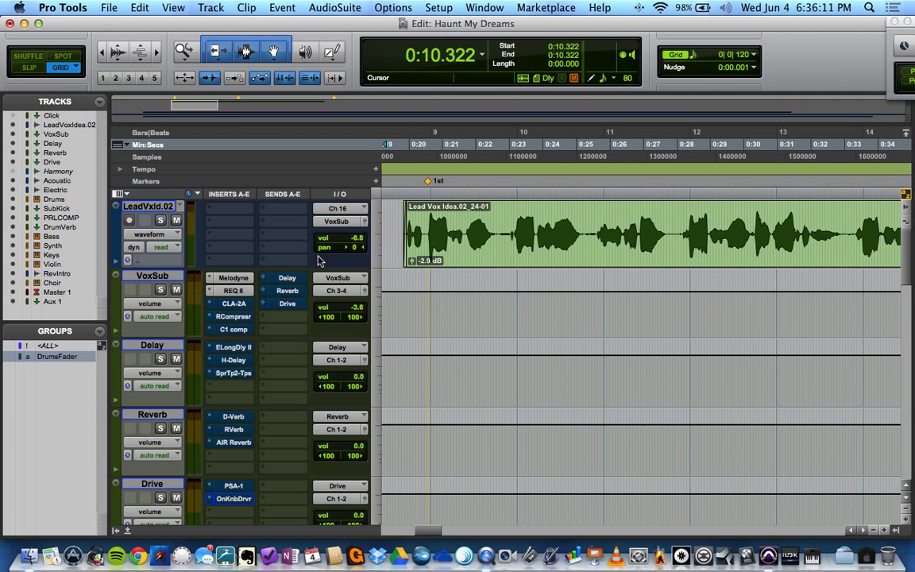
{"action": "left_click", "coordinate": [233, 305]}
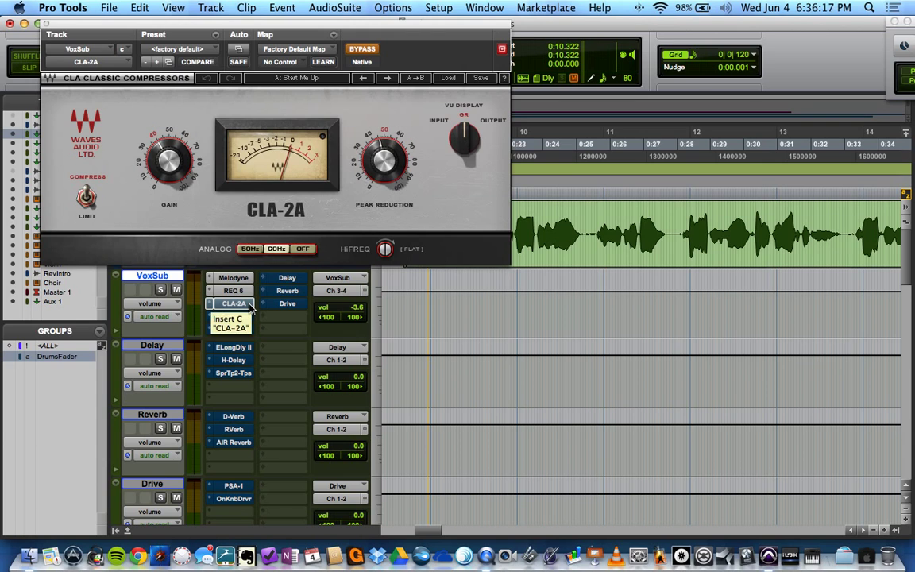
{"action": "left_click", "coordinate": [249, 306]}
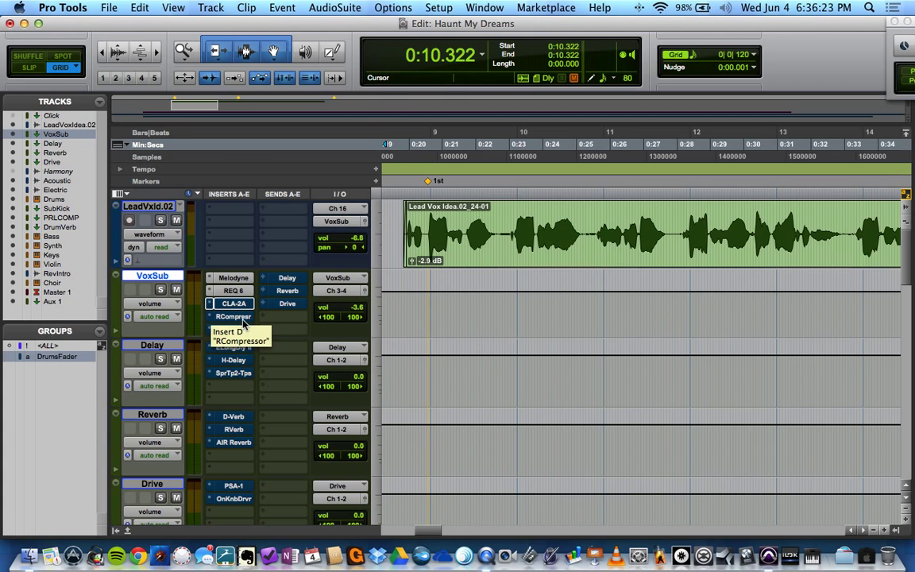
{"action": "left_click", "coordinate": [242, 320]}
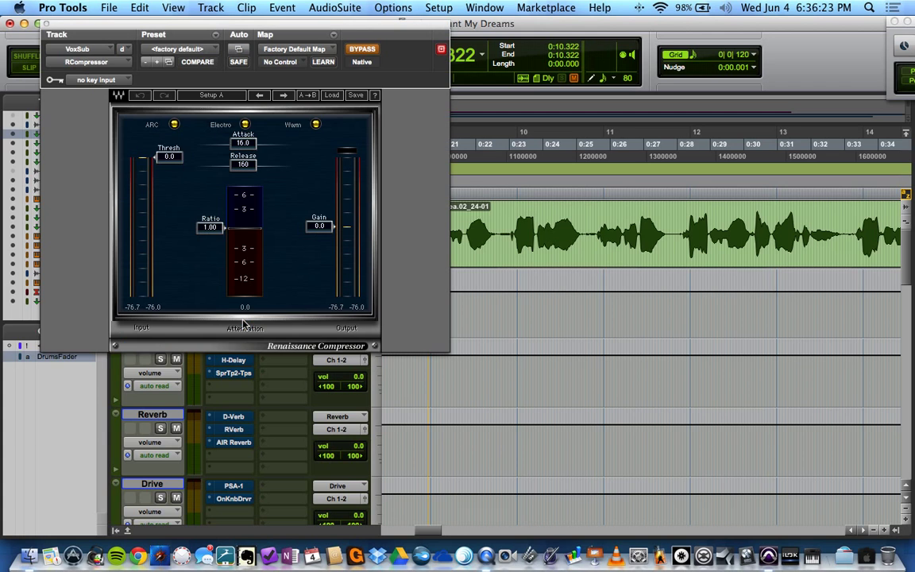
{"action": "left_click", "coordinate": [45, 24]}
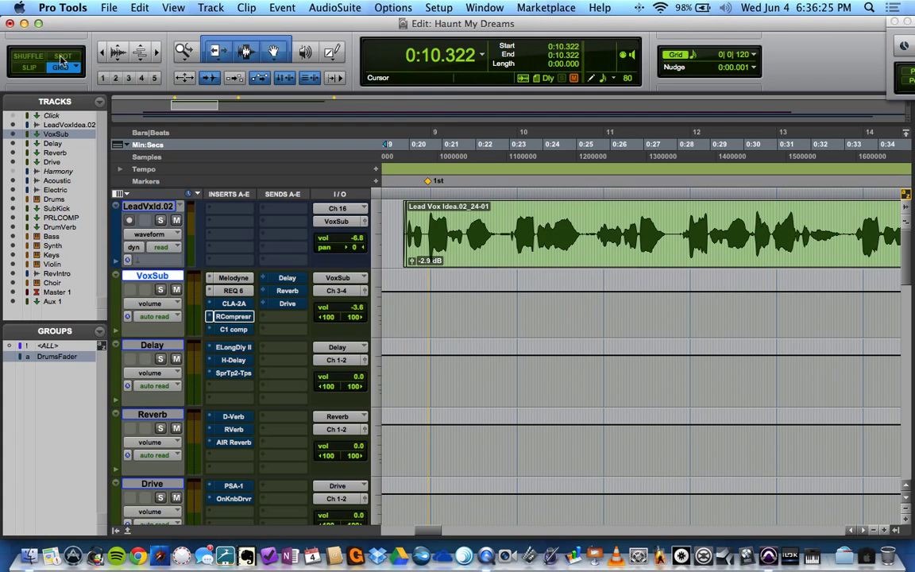
{"action": "left_click", "coordinate": [224, 331]}
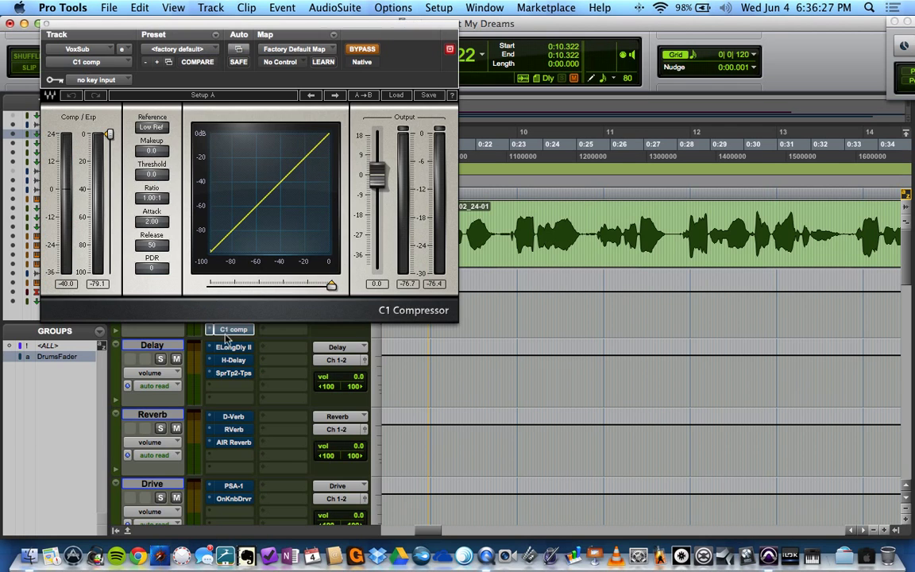
{"action": "left_click", "coordinate": [45, 24]}
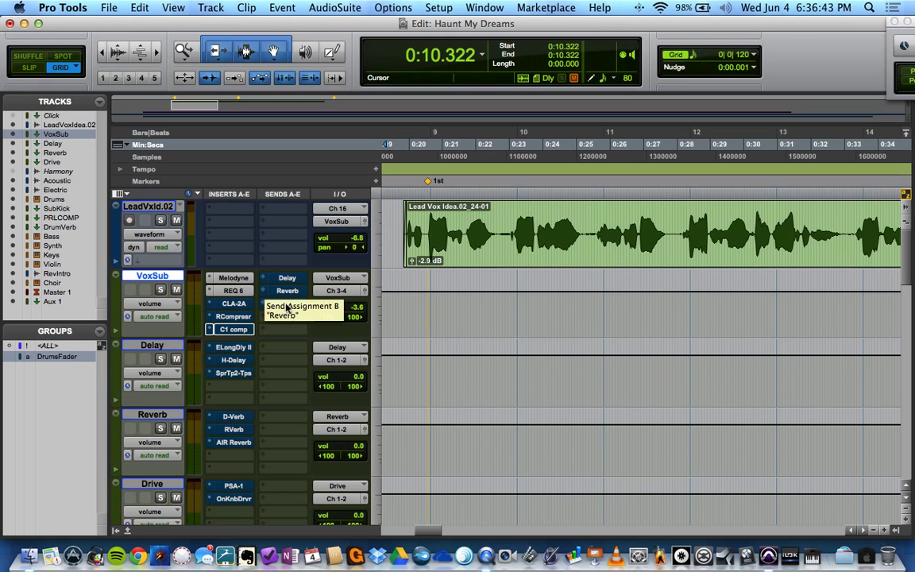
{"action": "left_click", "coordinate": [233, 347]}
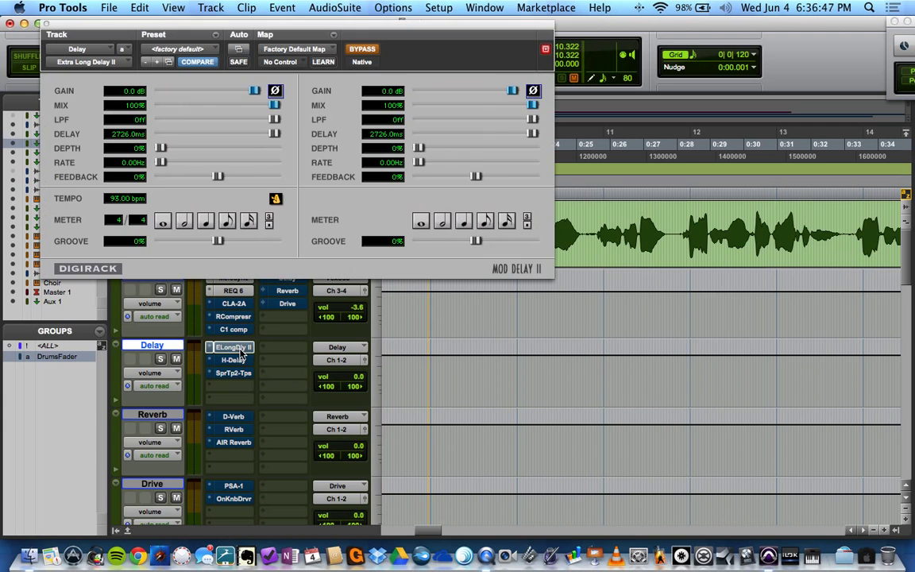
{"action": "left_click", "coordinate": [237, 349]}
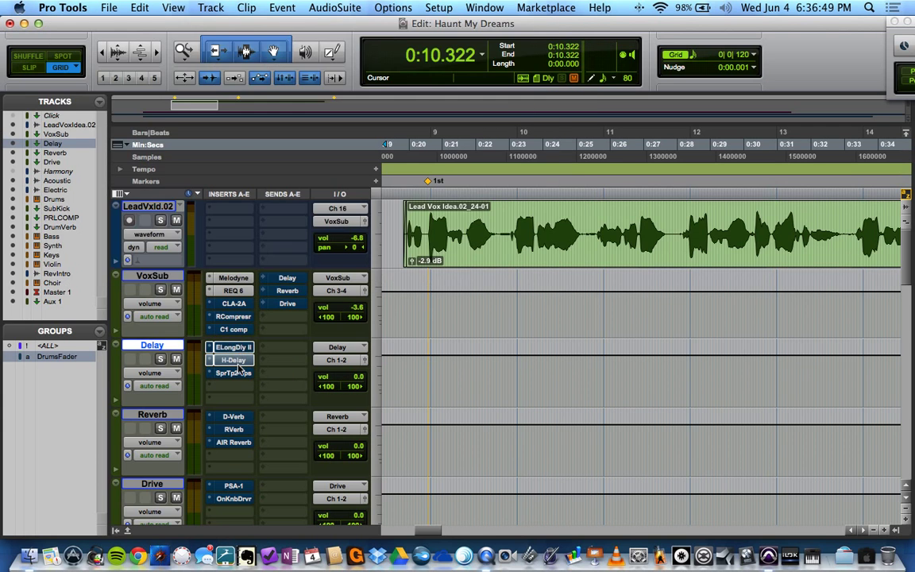
{"action": "left_click", "coordinate": [237, 362]}
{"action": "left_click", "coordinate": [237, 363]}
{"action": "left_click", "coordinate": [232, 373]}
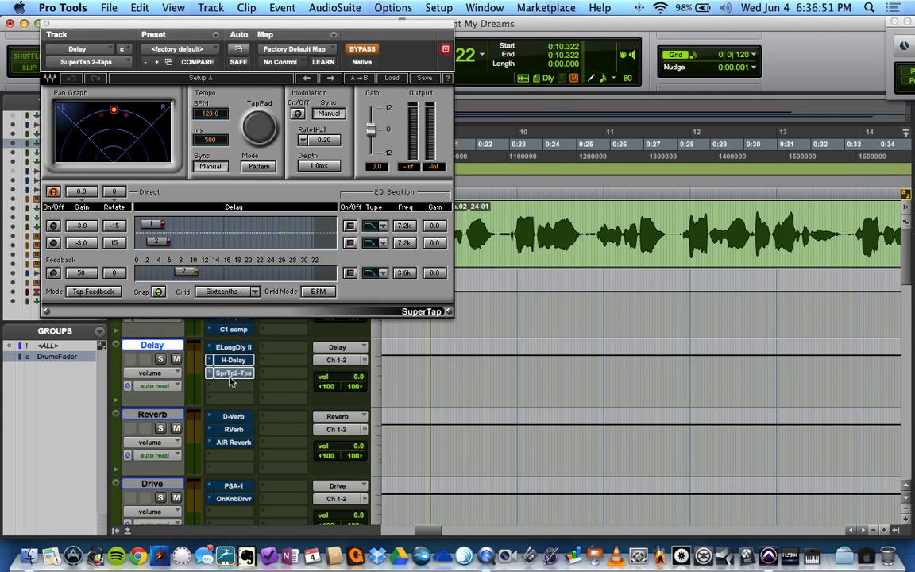
{"action": "left_click", "coordinate": [231, 375]}
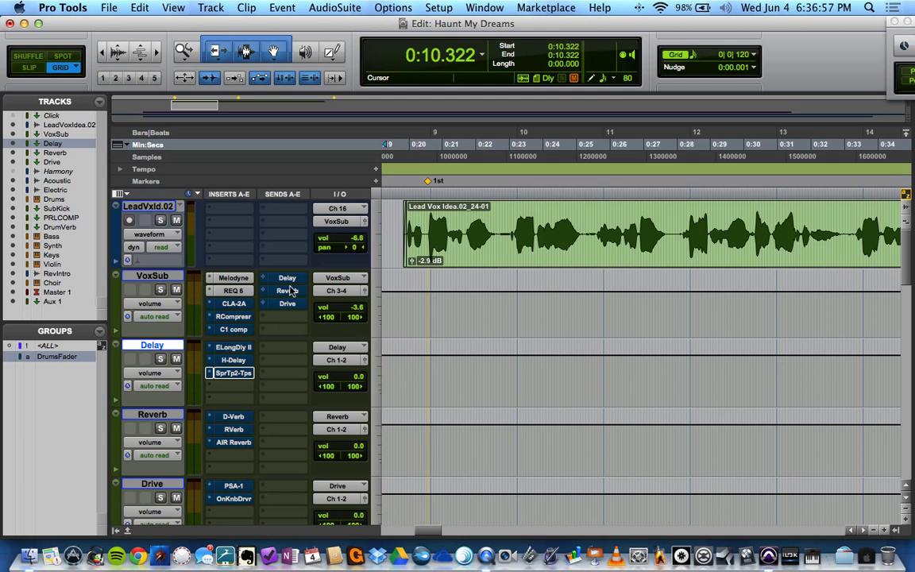
{"action": "left_click", "coordinate": [233, 417]}
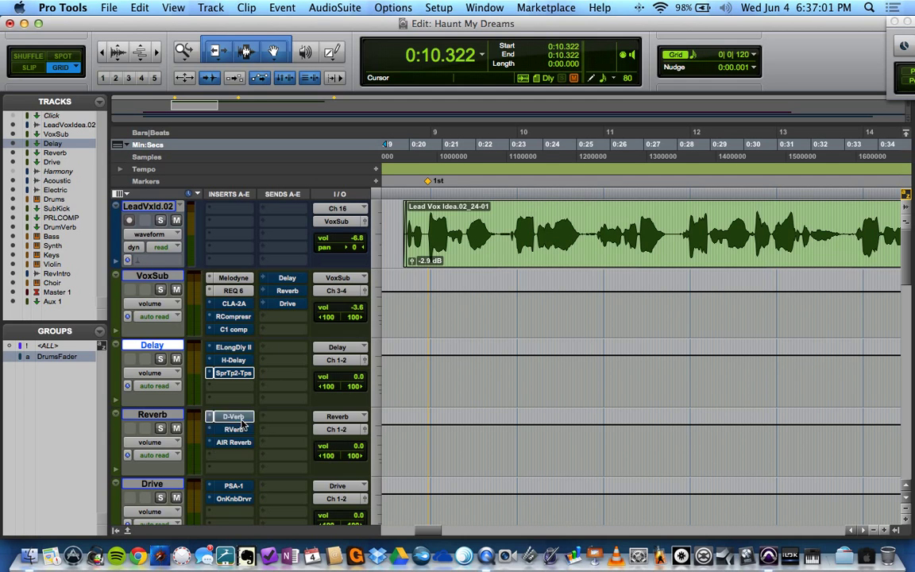
{"action": "left_click", "coordinate": [233, 430]}
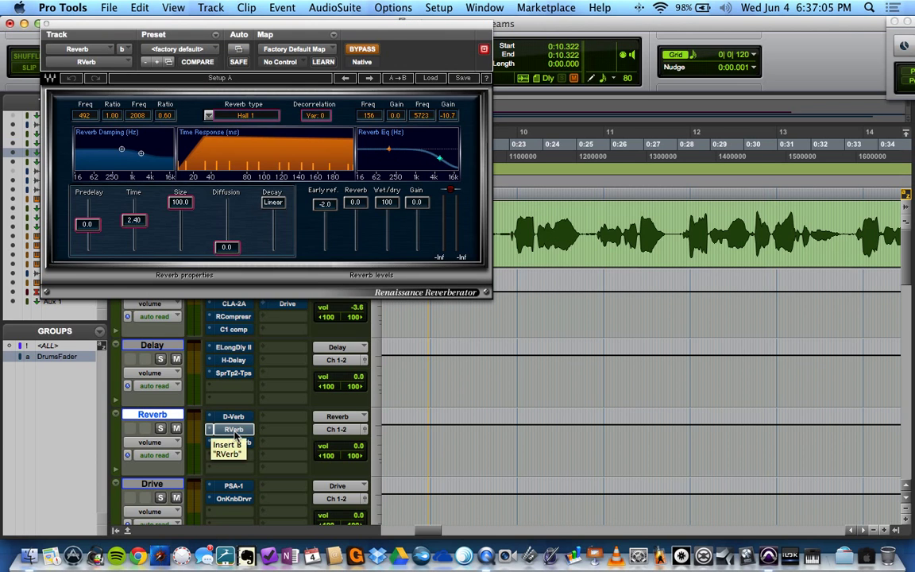
{"action": "left_click", "coordinate": [237, 442]}
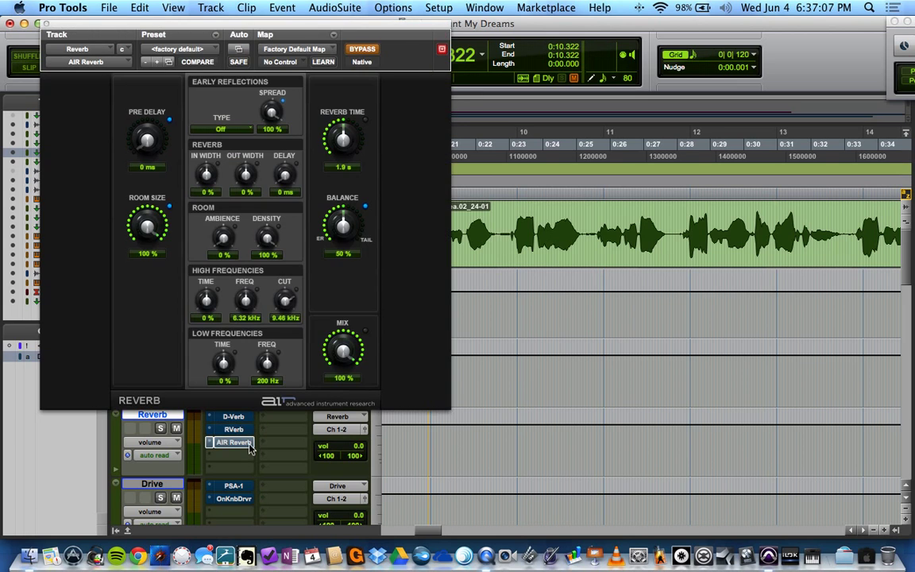
{"action": "left_click", "coordinate": [248, 445]}
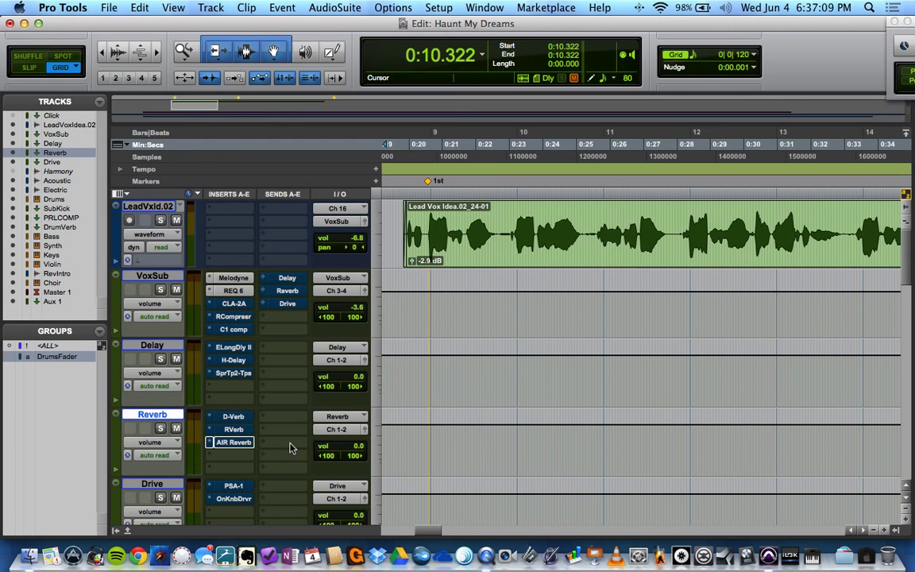
{"action": "scroll", "coordinate": [290, 450], "scroll_direction": "down", "scroll_amount": 3}
{"action": "scroll", "coordinate": [289, 451], "scroll_direction": "up", "scroll_amount": 2}
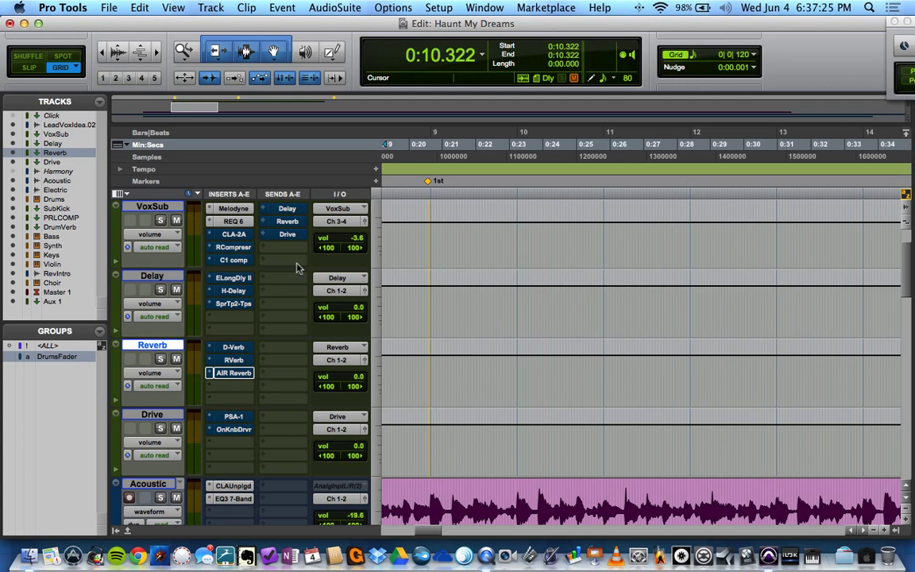
{"action": "left_click", "coordinate": [246, 421]}
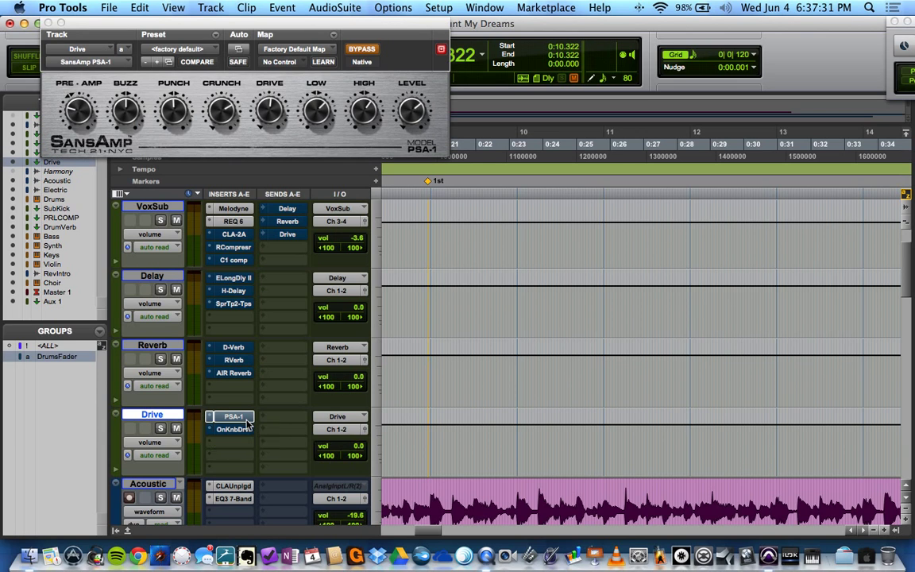
{"action": "left_click", "coordinate": [246, 420]}
{"action": "left_click", "coordinate": [241, 430]}
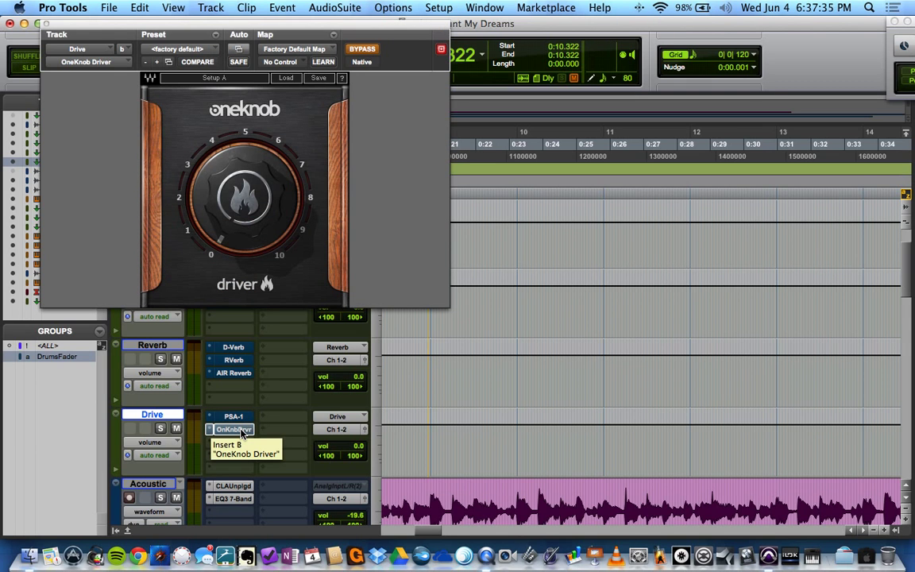
{"action": "left_click", "coordinate": [246, 432]}
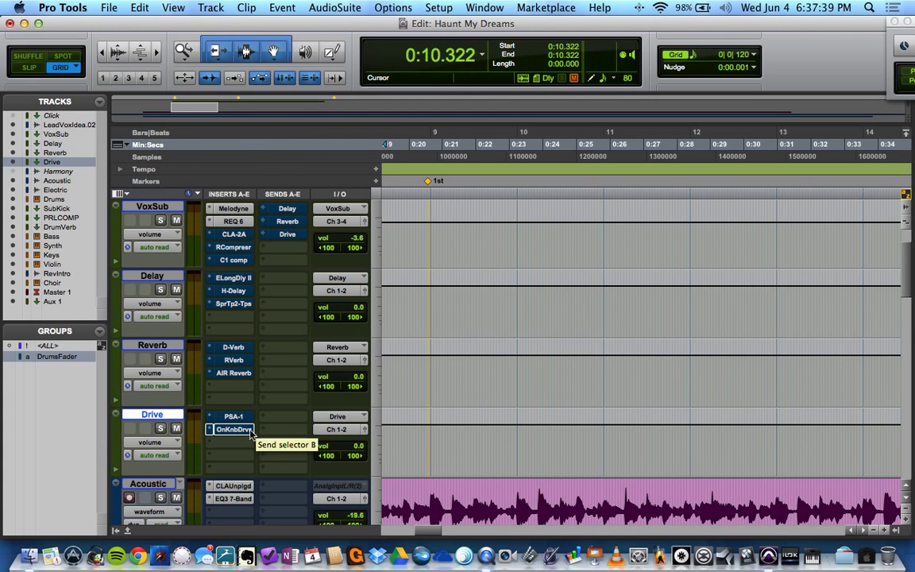
{"action": "left_click", "coordinate": [238, 430]}
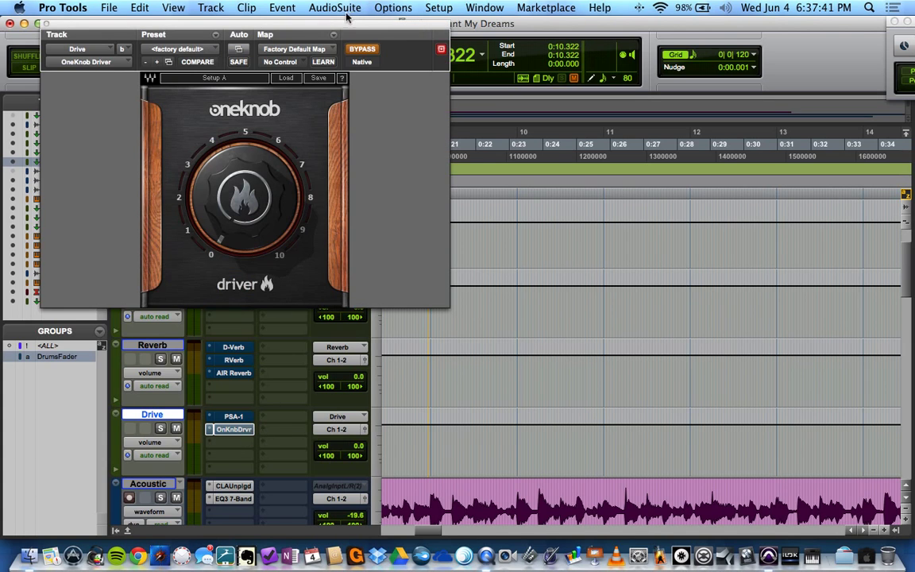
{"action": "left_click_drag", "start_coordinate": [333, 22], "coordinate": [428, 20]}
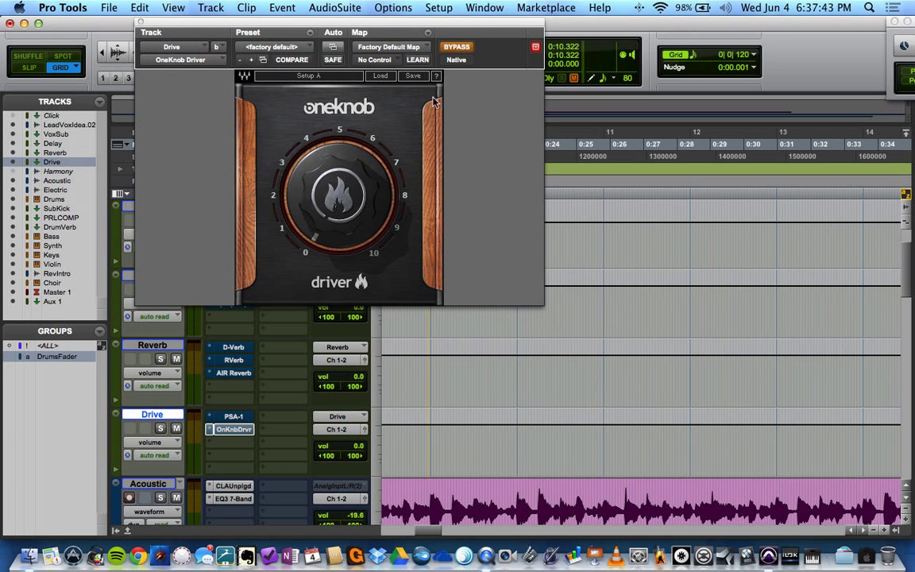
{"action": "left_click", "coordinate": [129, 24]}
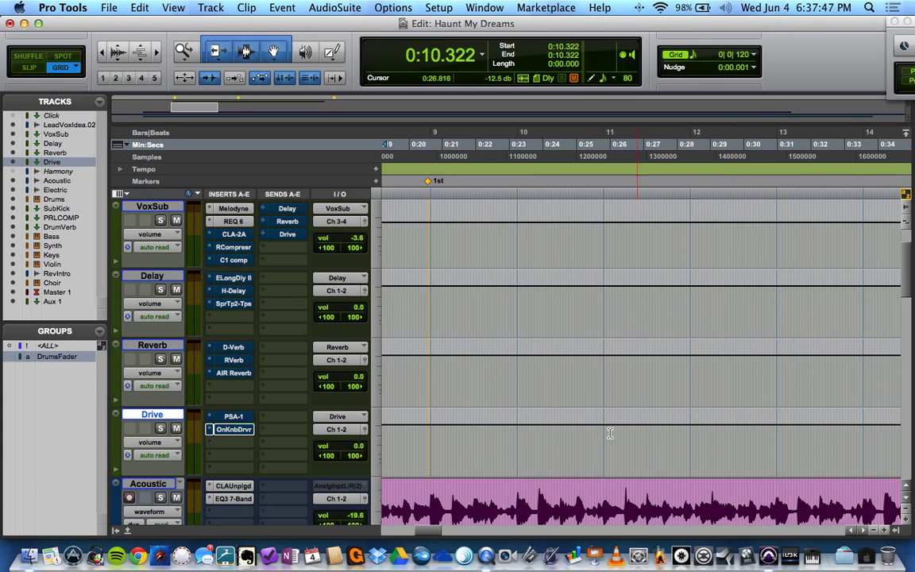
{"action": "scroll", "coordinate": [561, 389], "scroll_direction": "up", "scroll_amount": 2}
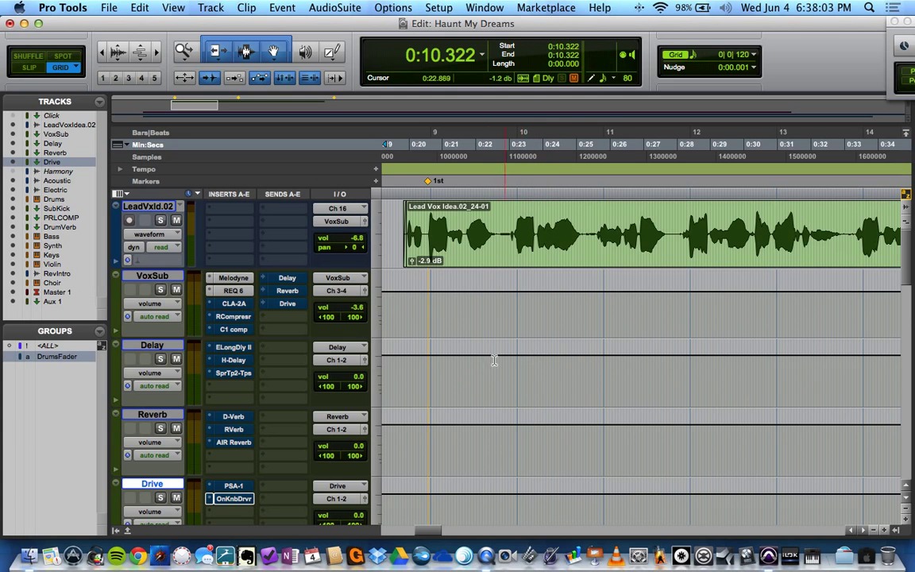
Step: Check VoxSub's Delay, Reverb and Drive send levels, closing each send window afterwards
{"action": "left_click", "coordinate": [299, 284]}
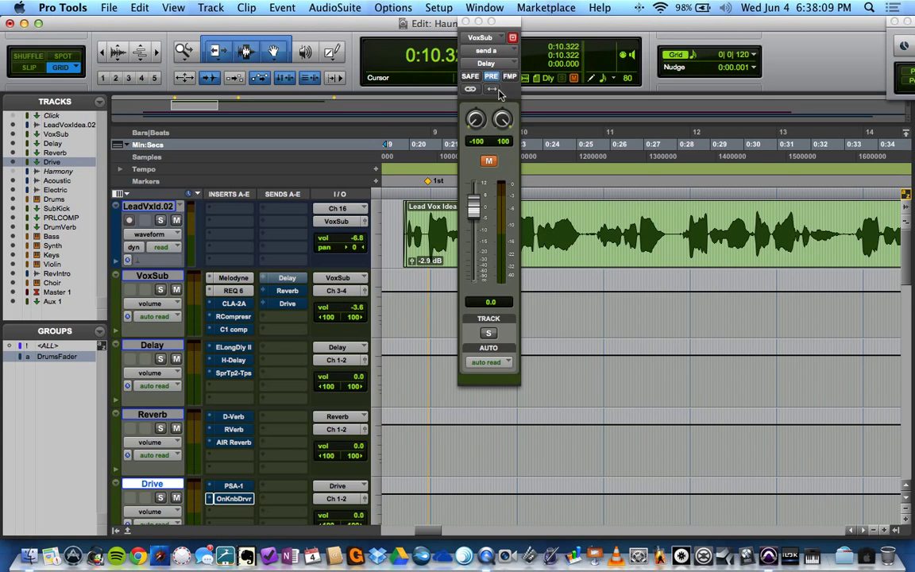
{"action": "left_click", "coordinate": [468, 22]}
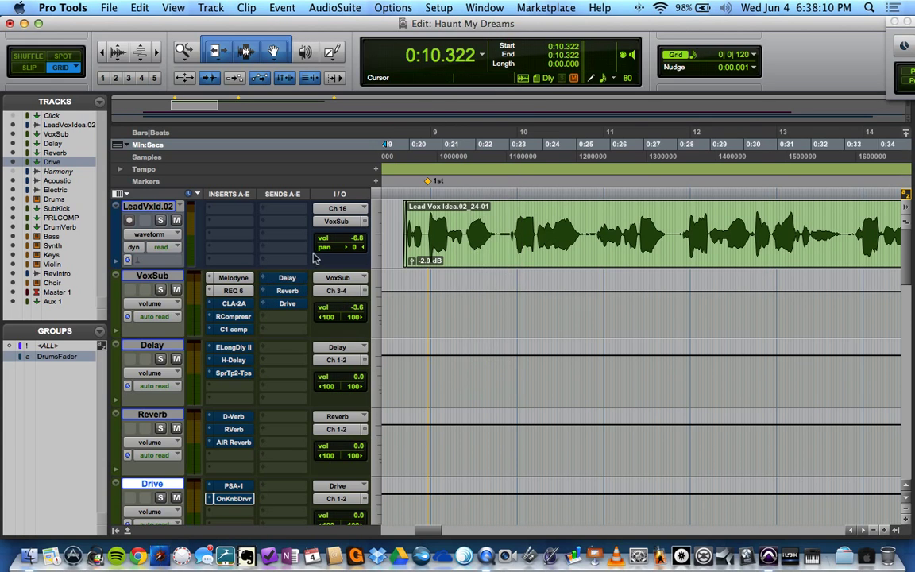
{"action": "left_click", "coordinate": [286, 294]}
{"action": "left_click", "coordinate": [466, 22]}
{"action": "left_click", "coordinate": [287, 303]}
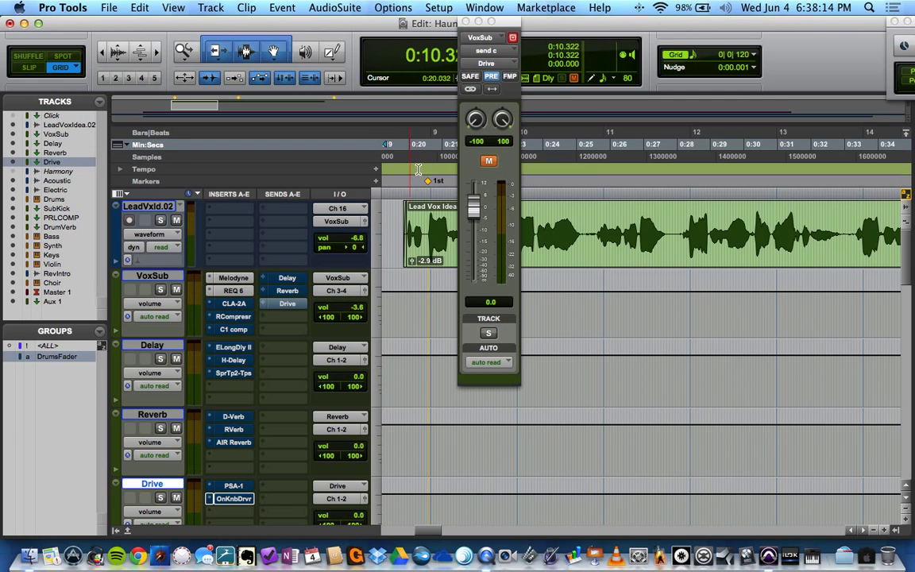
{"action": "left_click", "coordinate": [467, 22]}
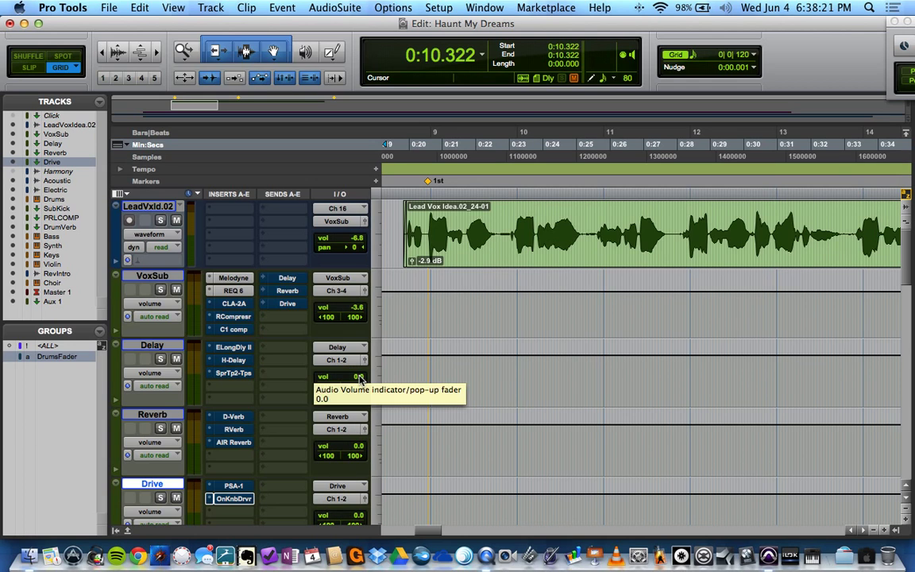
{"action": "scroll", "coordinate": [347, 435], "scroll_direction": "down", "scroll_amount": 3}
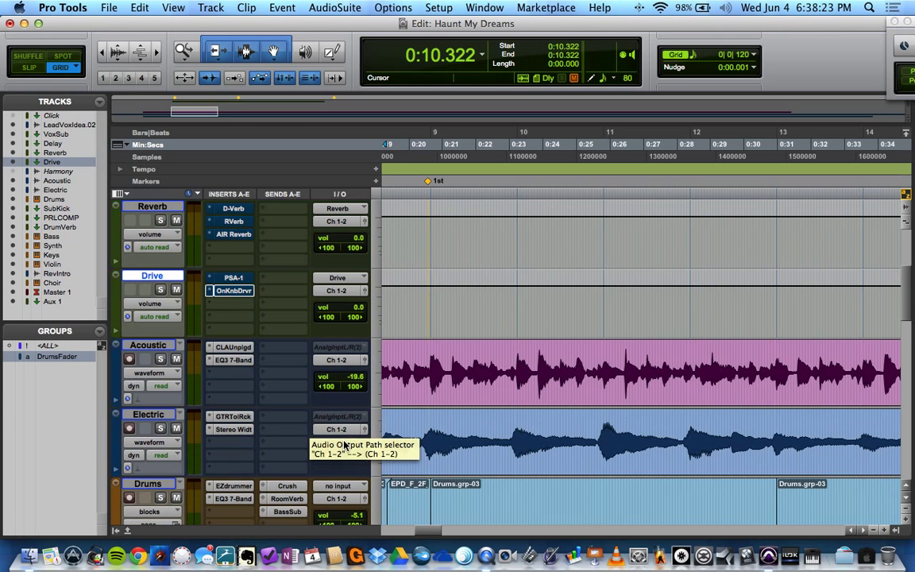
{"action": "scroll", "coordinate": [346, 441], "scroll_direction": "up", "scroll_amount": 3}
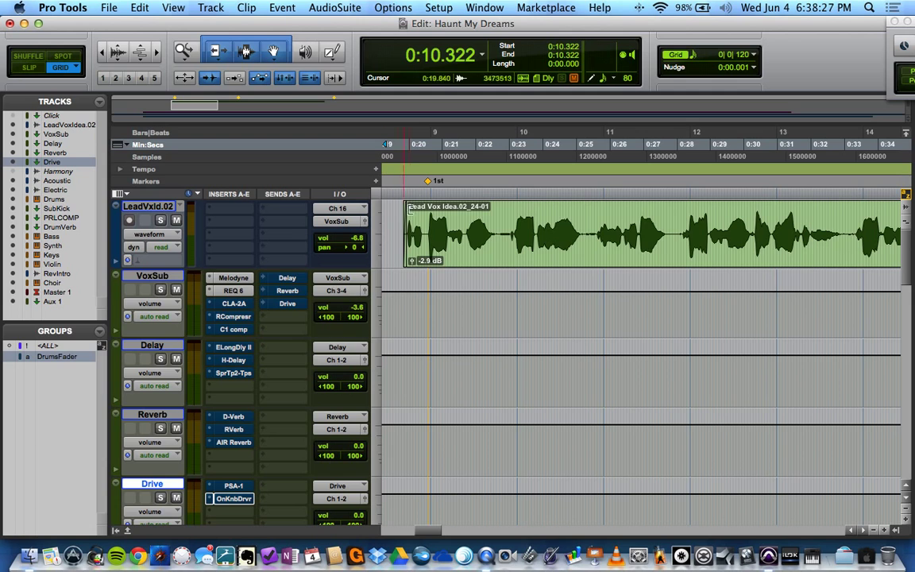
Step: Set playback start to 0:19.838, solo LeadVoxIdea.02 and play the vocal several times
{"action": "left_click", "coordinate": [402, 172]}
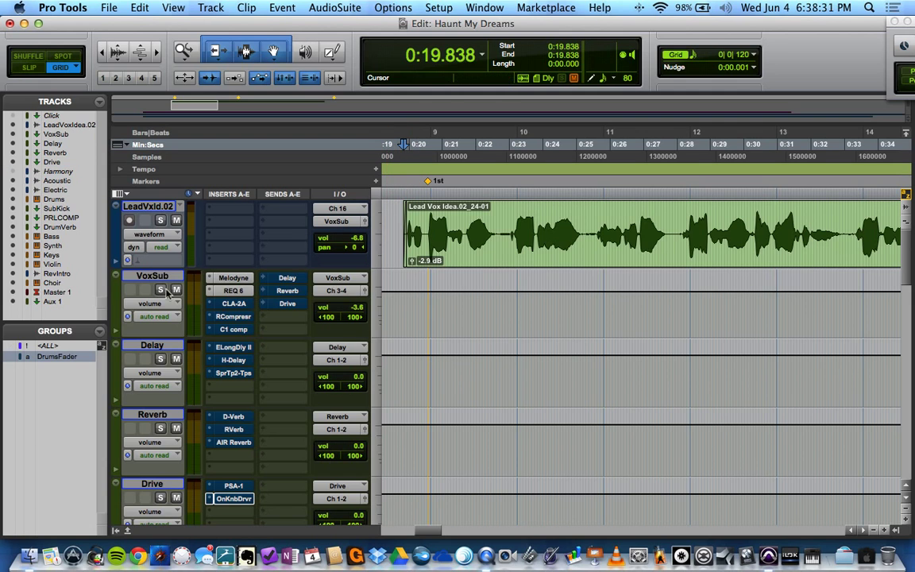
{"action": "left_click", "coordinate": [161, 220]}
{"action": "key", "text": "space"}
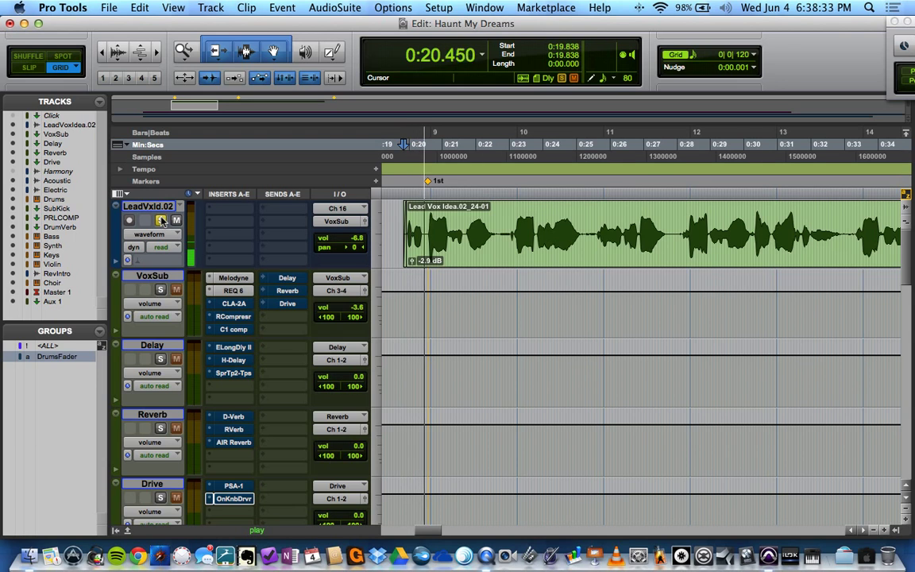
{"action": "key", "text": "space"}
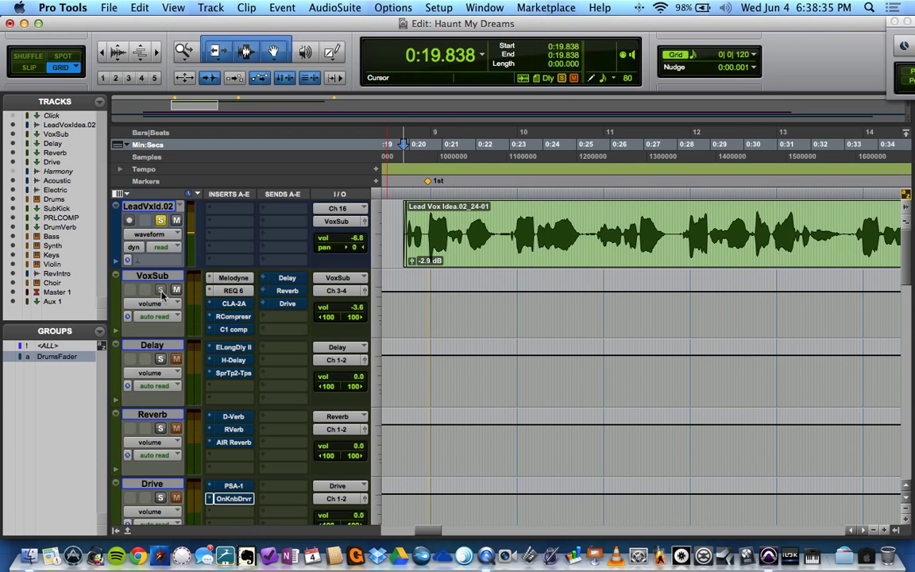
{"action": "key", "text": "space"}
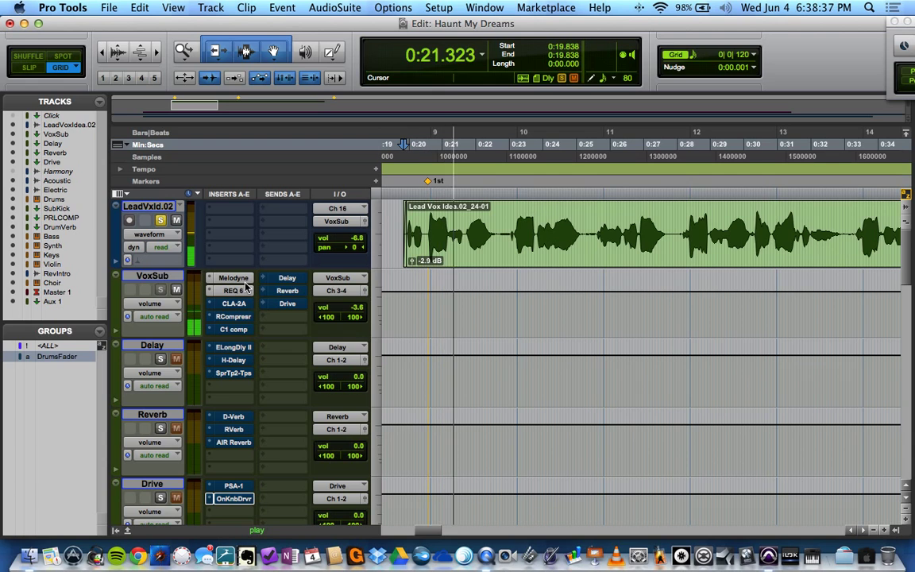
{"action": "key", "text": "space"}
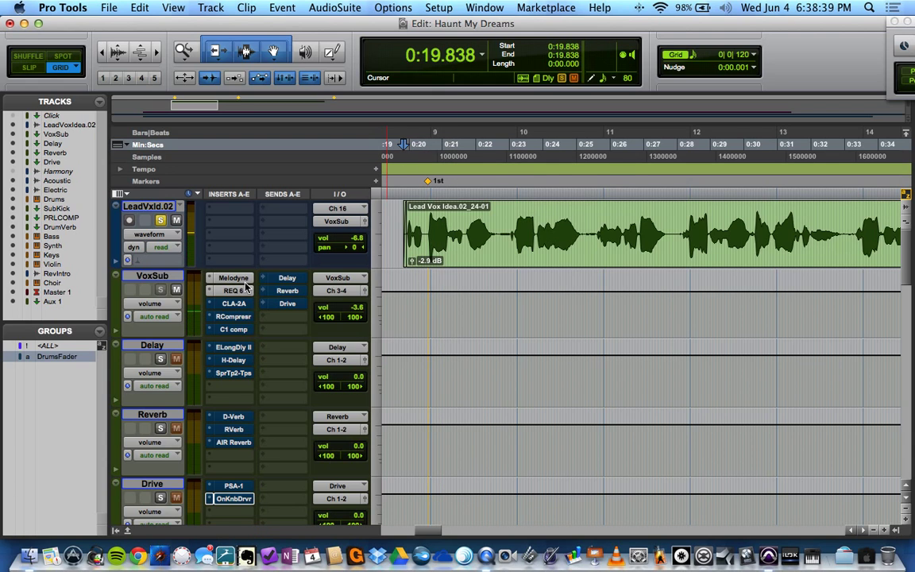
{"action": "key", "text": "space"}
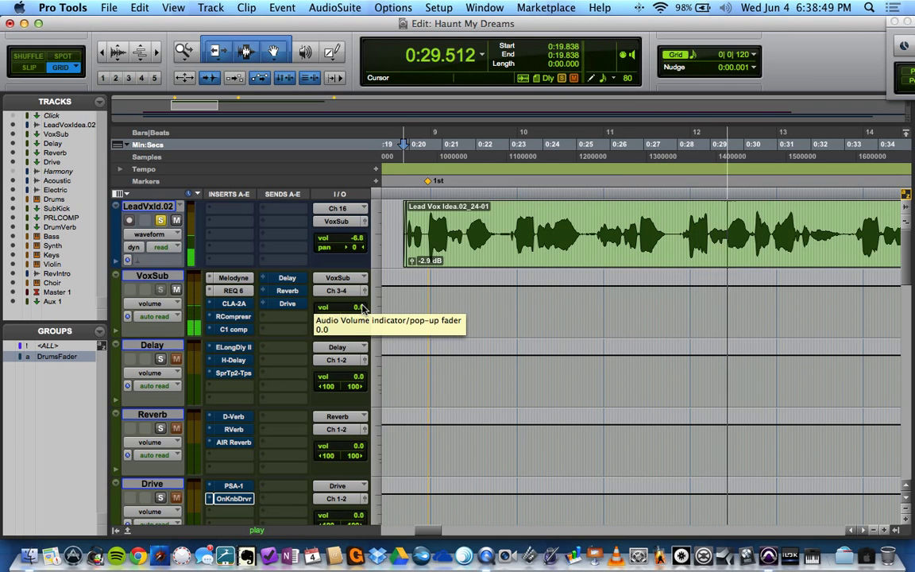
{"action": "key", "text": "space"}
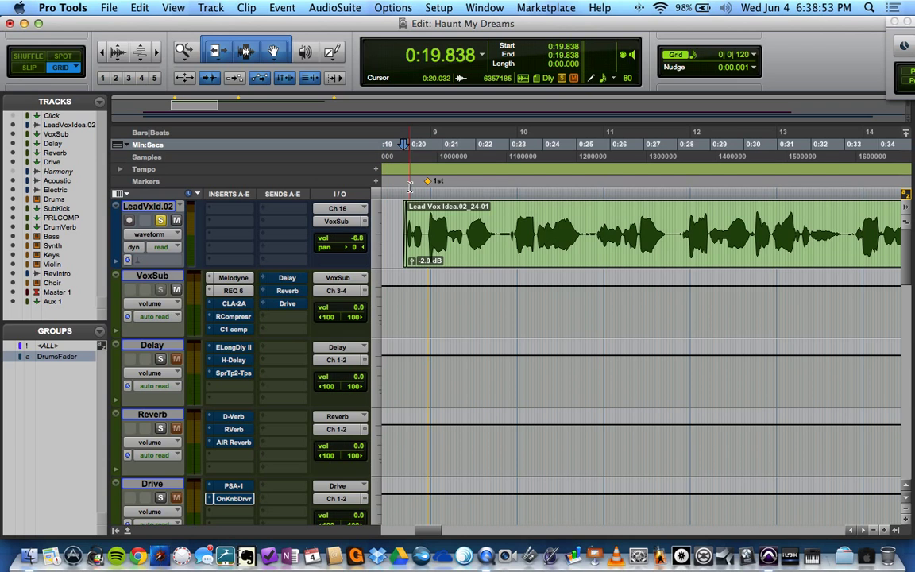
Step: Glance at the REQ 6 EQ, then show VoxSub's CLA-2A and its preset list
{"action": "left_click", "coordinate": [234, 291]}
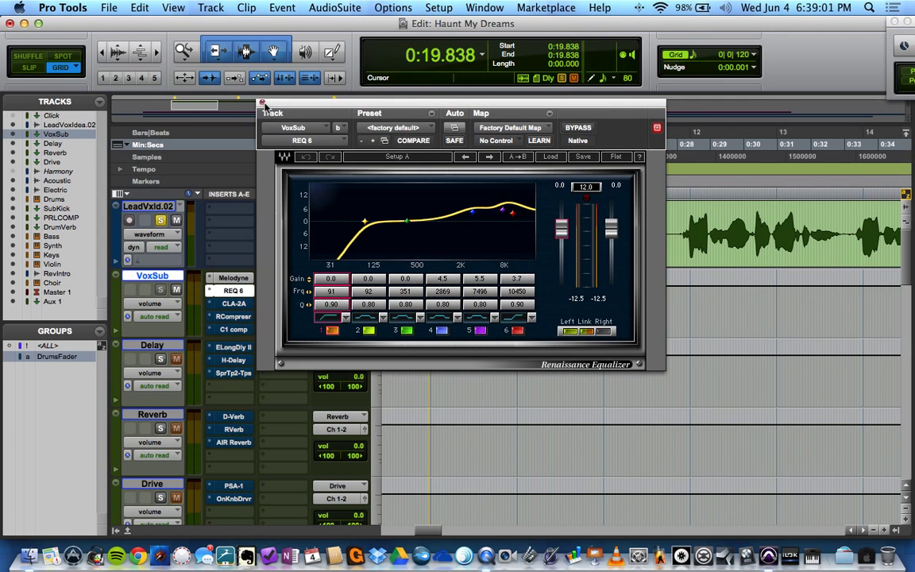
{"action": "left_click", "coordinate": [262, 103]}
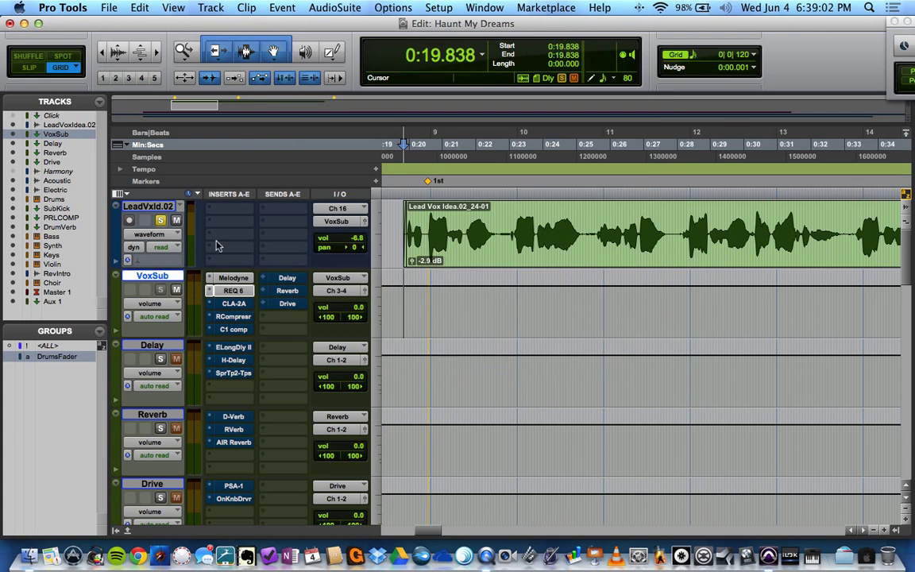
{"action": "left_click", "coordinate": [235, 307]}
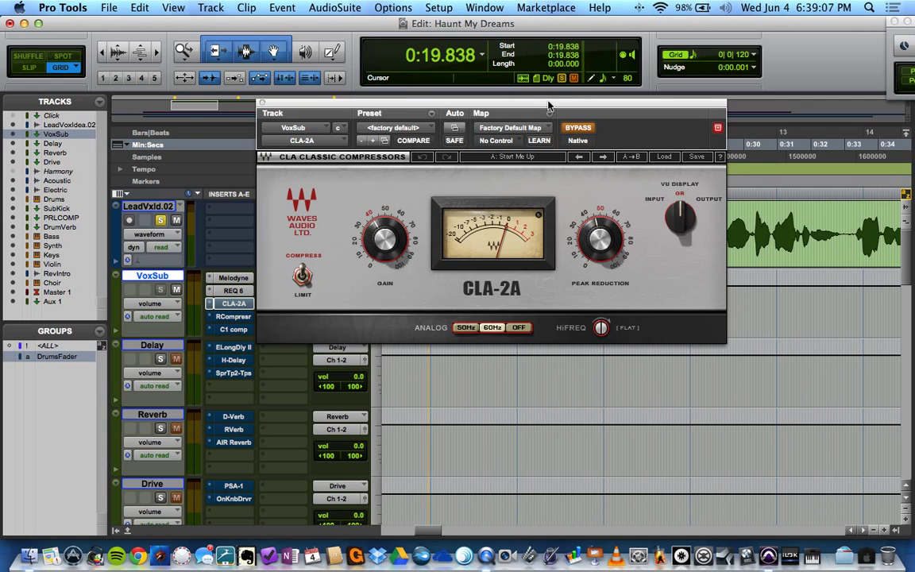
{"action": "left_click_drag", "start_coordinate": [548, 107], "coordinate": [491, 125]}
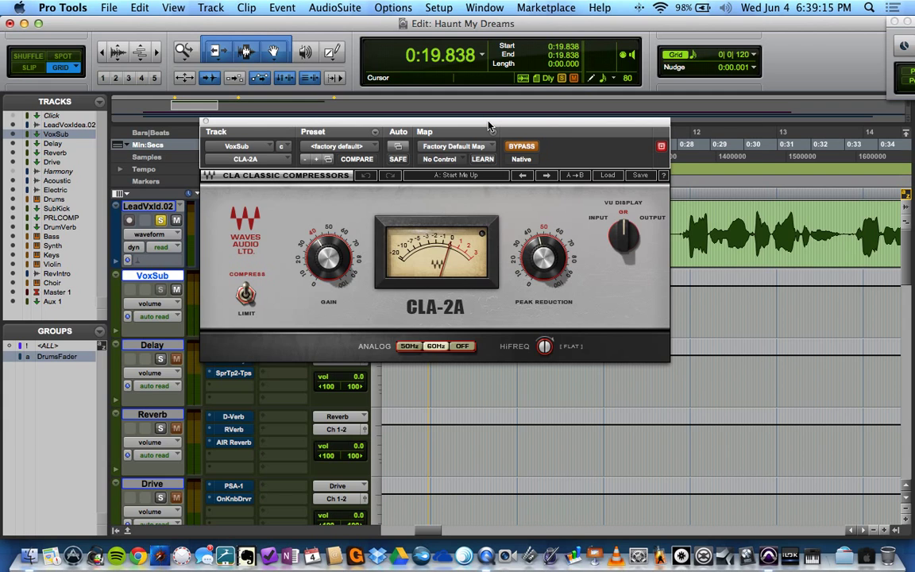
{"action": "left_click_drag", "start_coordinate": [488, 126], "coordinate": [559, 249]}
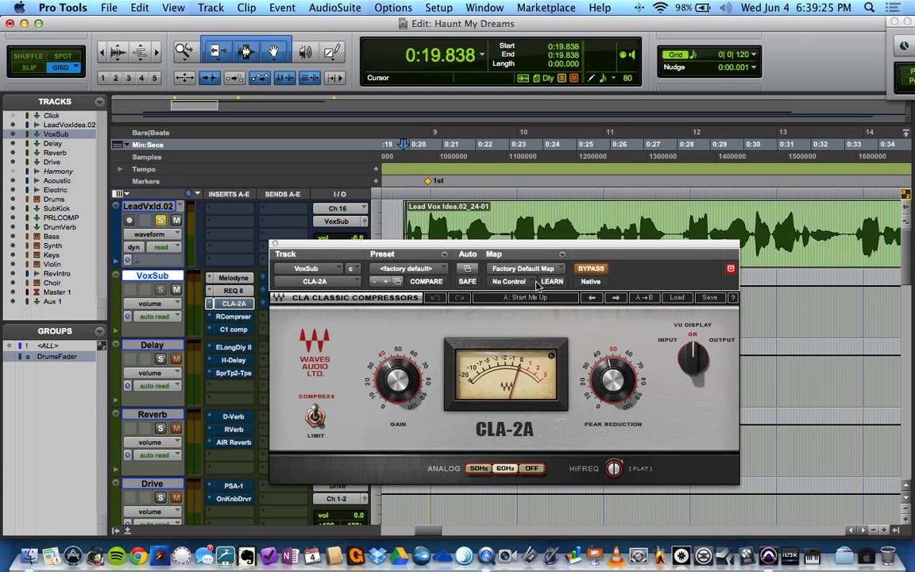
{"action": "left_click", "coordinate": [673, 298]}
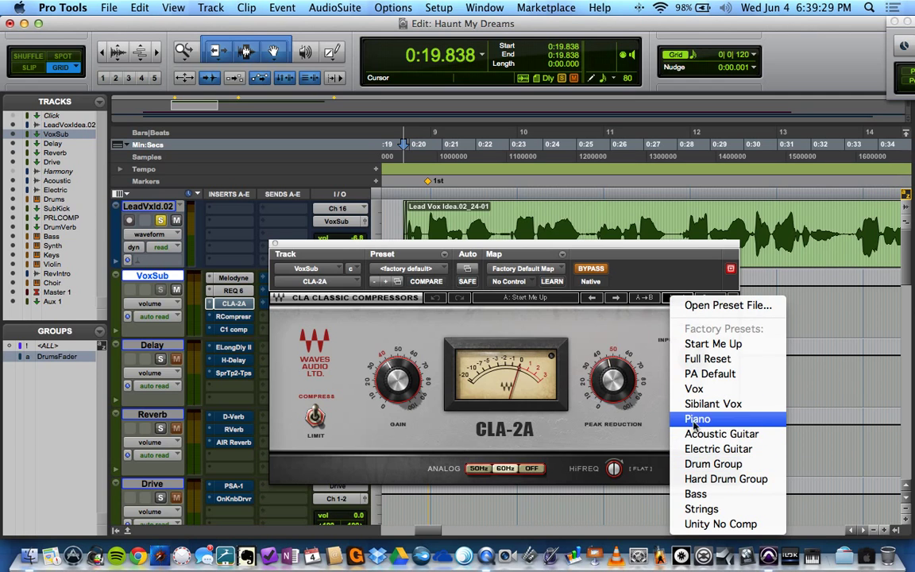
Step: Load the Vox preset into CLA-2A, take it out of bypass and play the vocal
{"action": "left_click", "coordinate": [696, 389]}
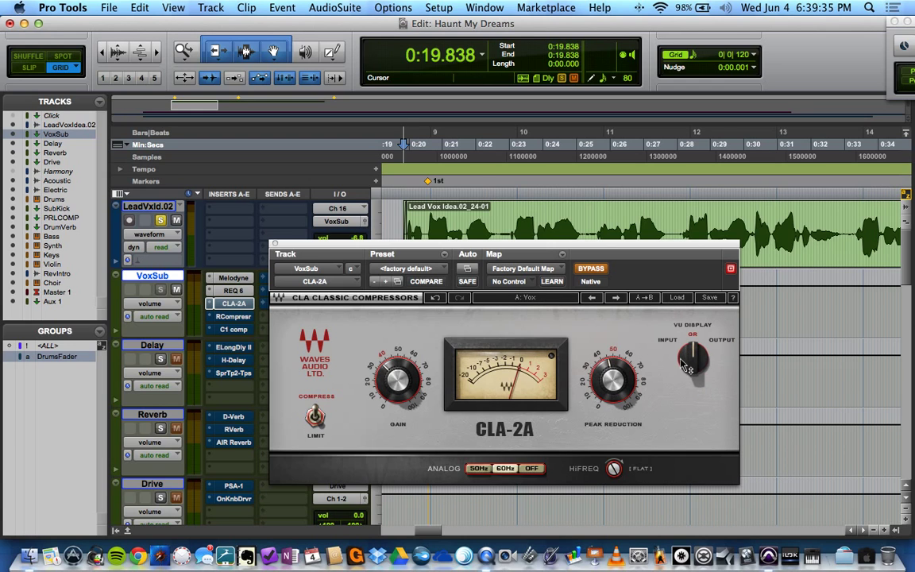
{"action": "left_click", "coordinate": [597, 270]}
{"action": "left_click_drag", "start_coordinate": [518, 251], "coordinate": [572, 223]}
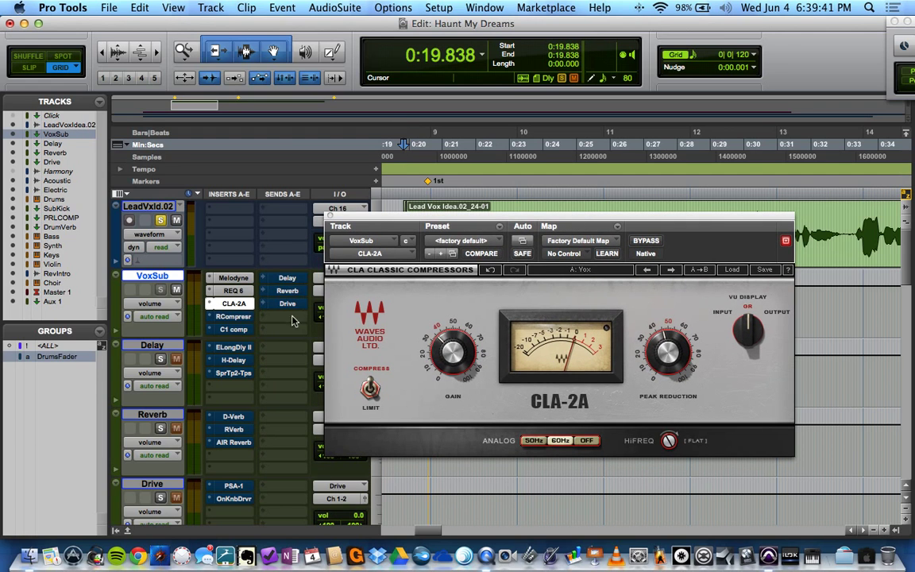
{"action": "left_click_drag", "start_coordinate": [433, 240], "coordinate": [450, 306]}
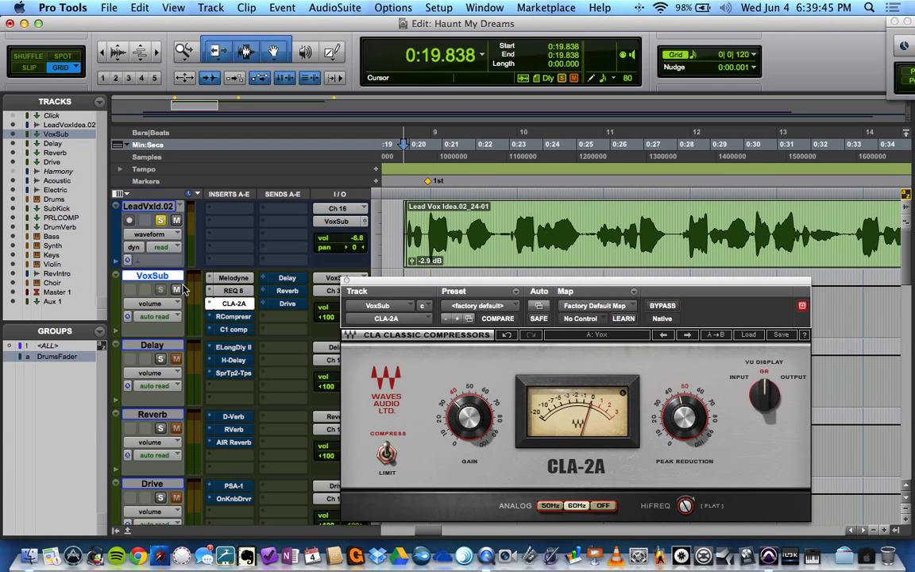
{"action": "key", "text": "space"}
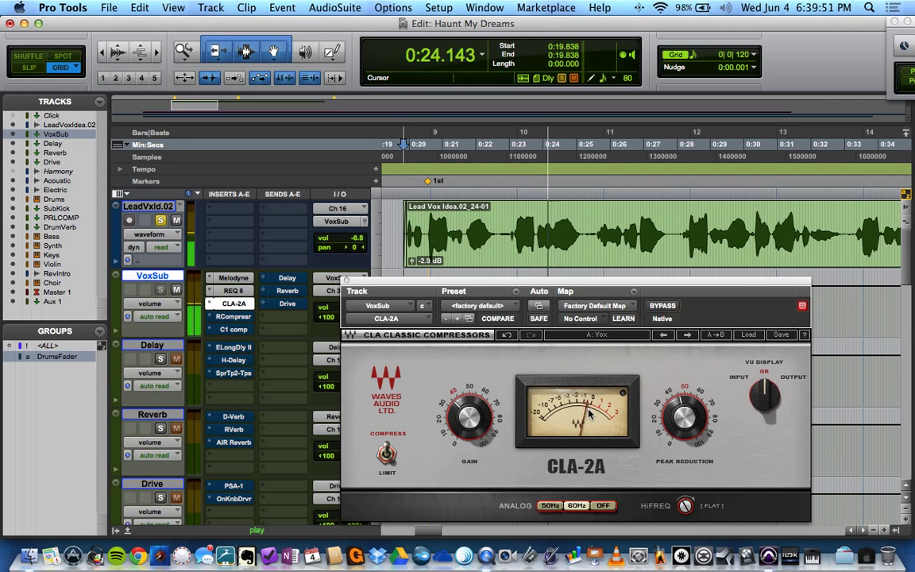
Step: Adjust the CLA-2A peak reduction and listen to the change
{"action": "key", "text": "space"}
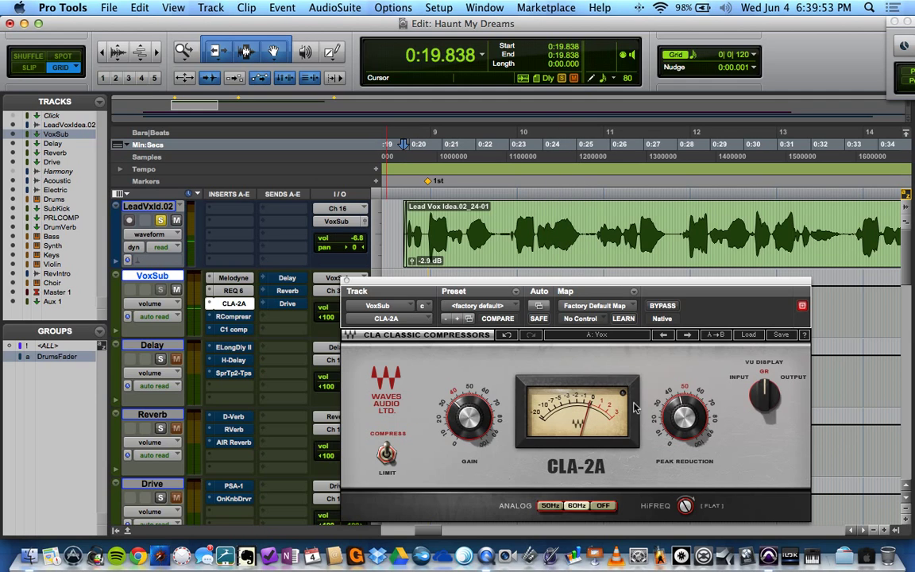
{"action": "left_click_drag", "start_coordinate": [663, 428], "coordinate": [663, 419]}
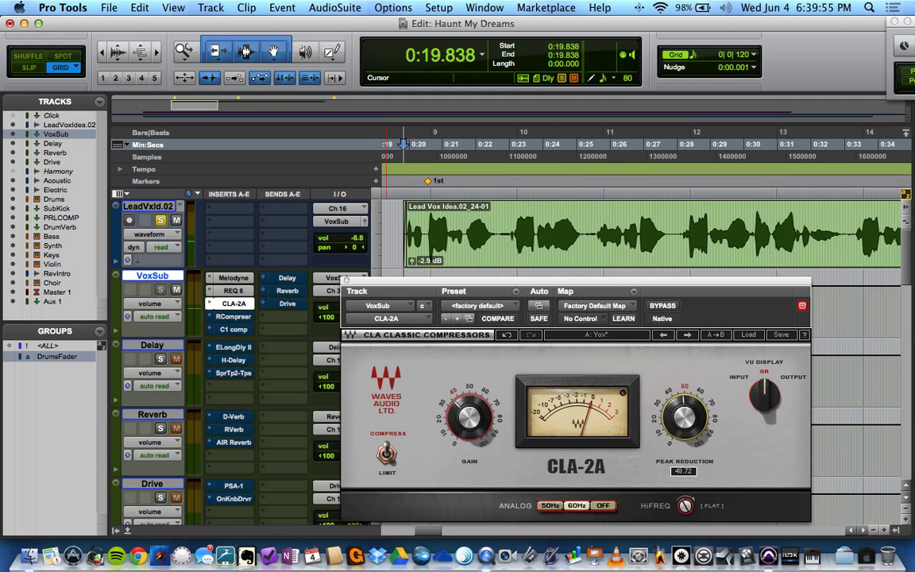
{"action": "key", "text": "space"}
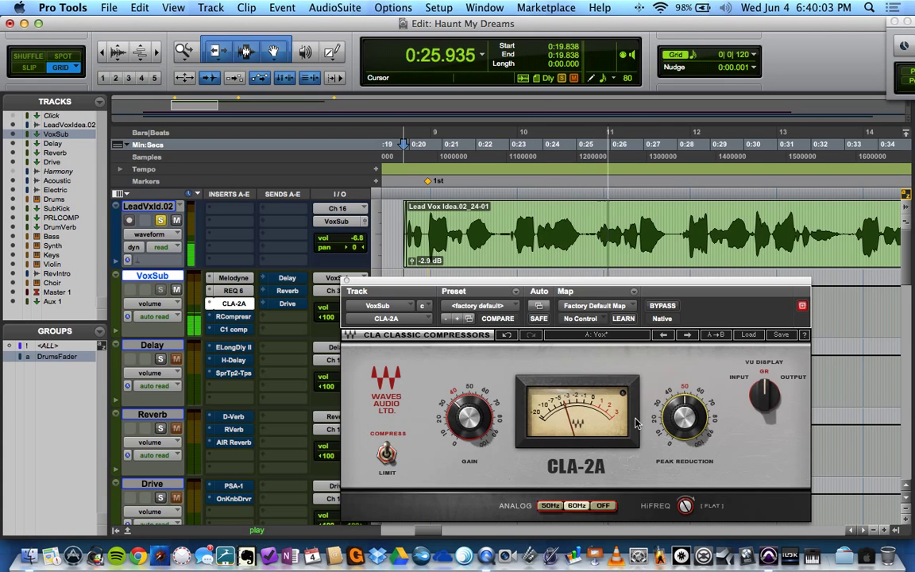
{"action": "key", "text": "space"}
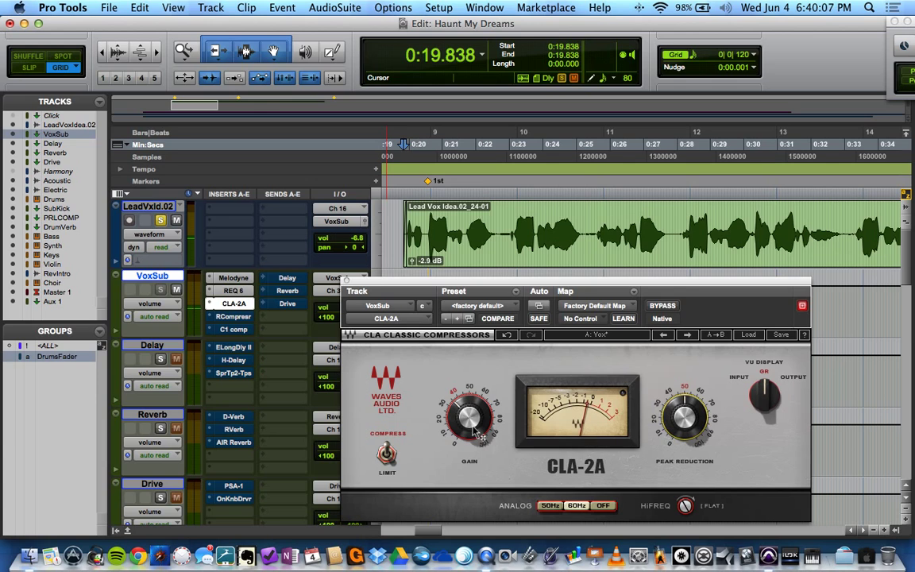
Step: Compare the vocal with CLA-2A bypassed and active, then adjust its gain
{"action": "left_click", "coordinate": [672, 308]}
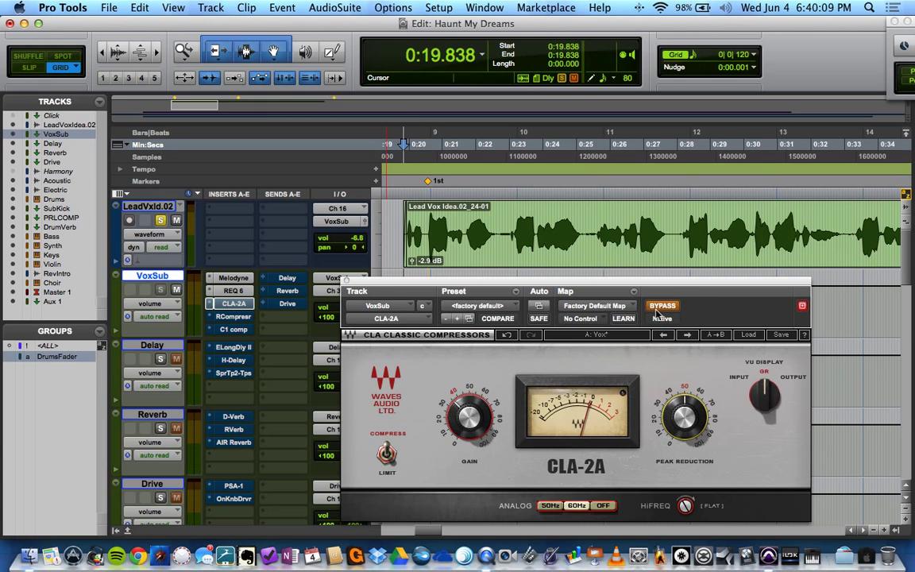
{"action": "key", "text": "space"}
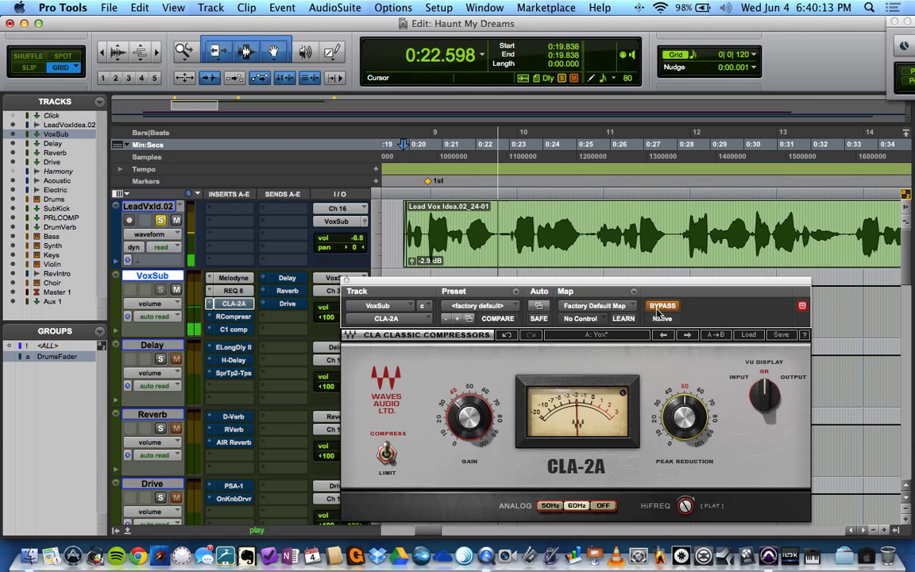
{"action": "left_click", "coordinate": [658, 310]}
{"action": "key", "text": "space"}
{"action": "key", "text": "space"}
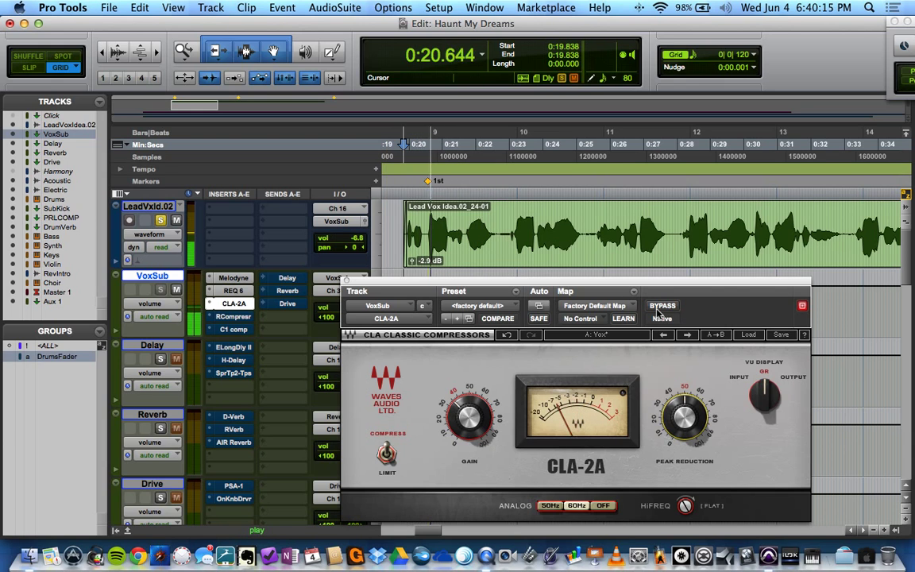
{"action": "key", "text": "space"}
{"action": "left_click_drag", "start_coordinate": [457, 429], "coordinate": [458, 421]}
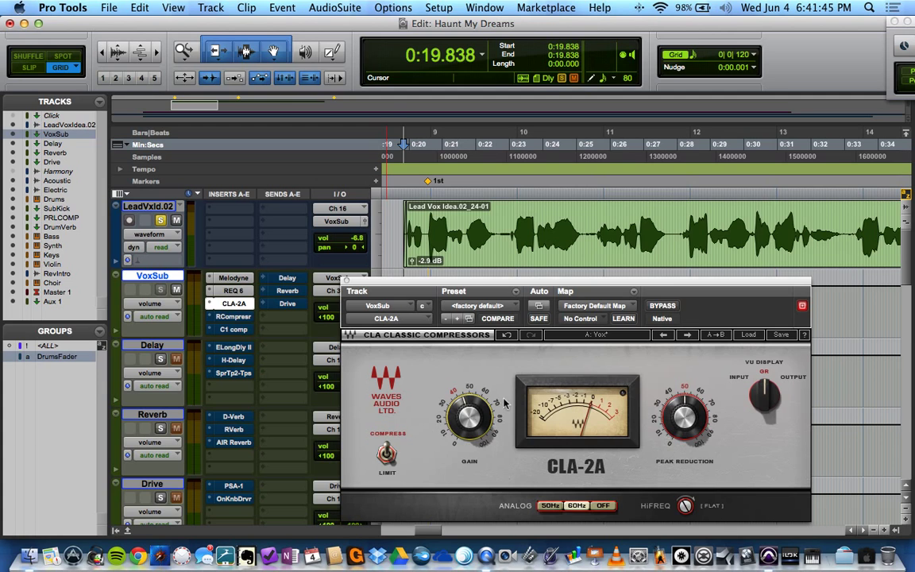
Step: Loop the vocal from 0:19.758 to 0:22.822, A/B the CLA-2A, and leave it bypassed
{"action": "left_click", "coordinate": [664, 306]}
{"action": "left_click_drag", "start_coordinate": [503, 225], "coordinate": [401, 223]}
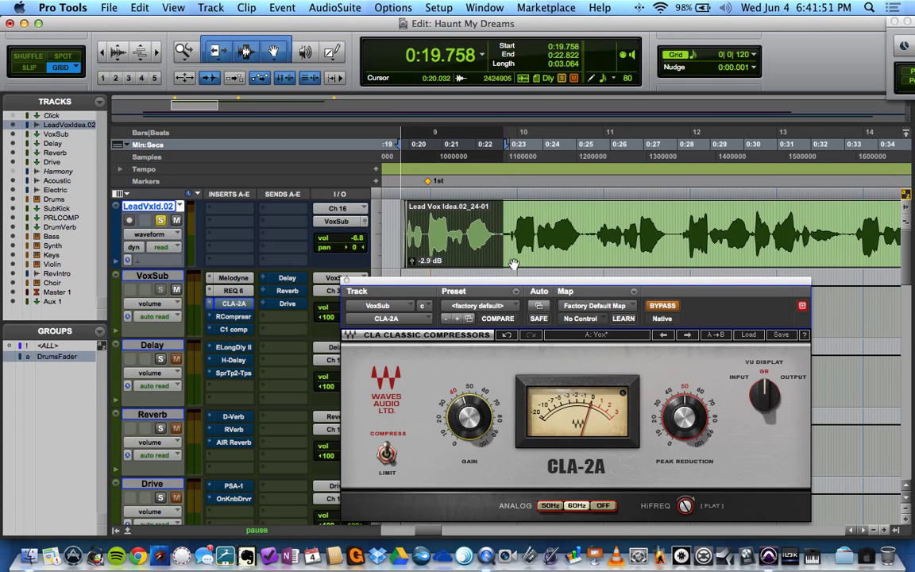
{"action": "key", "text": "space"}
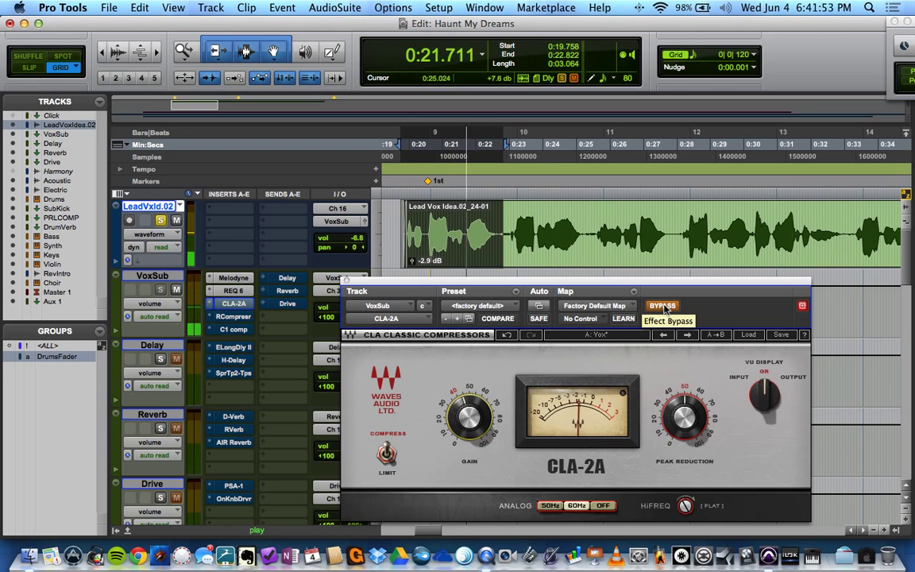
{"action": "left_click", "coordinate": [664, 307]}
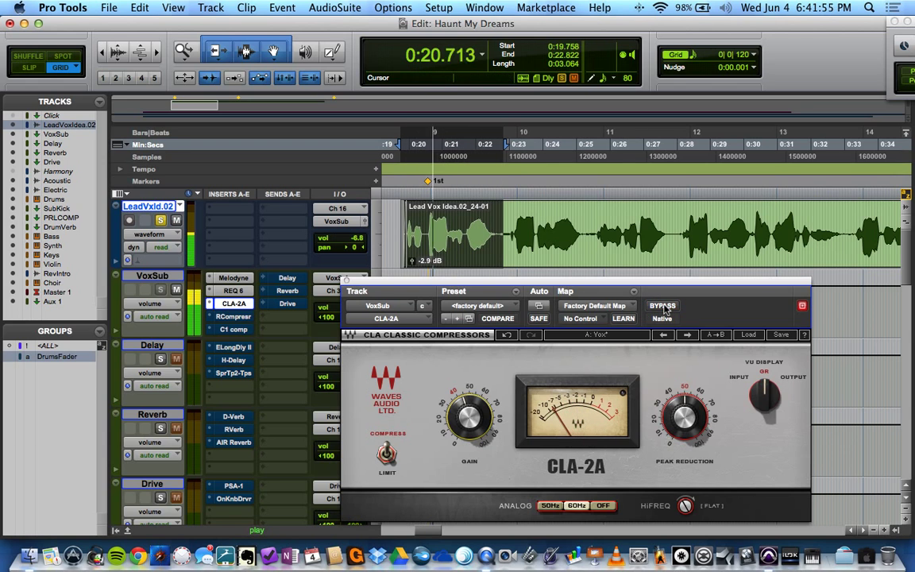
{"action": "key", "text": "space"}
{"action": "left_click", "coordinate": [472, 419]}
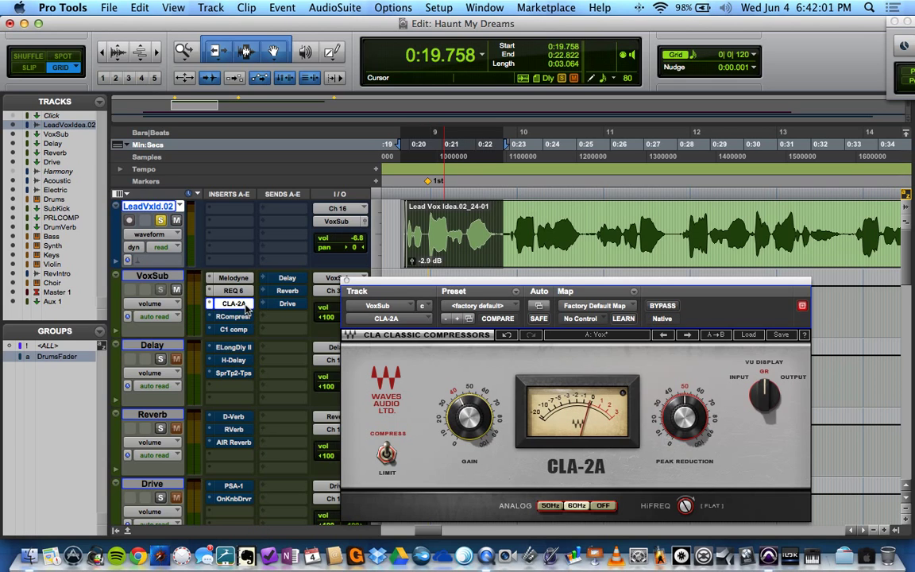
{"action": "left_click", "coordinate": [238, 304], "text": "super"}
Step: Load the Vocal preset on VoxSub's RCompressor and lower its threshold to -21.8 during playback
{"action": "left_click", "coordinate": [238, 317]}
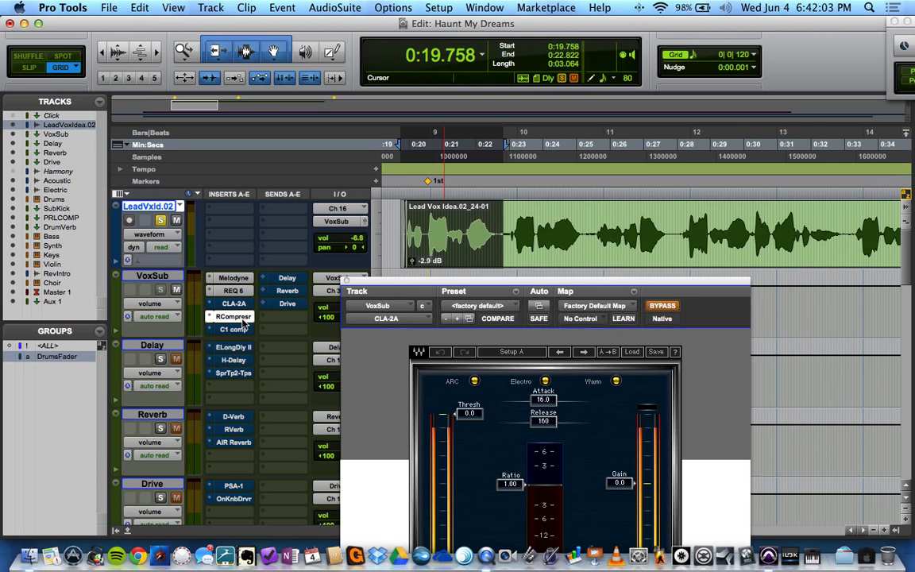
{"action": "left_click_drag", "start_coordinate": [641, 343], "coordinate": [622, 107]}
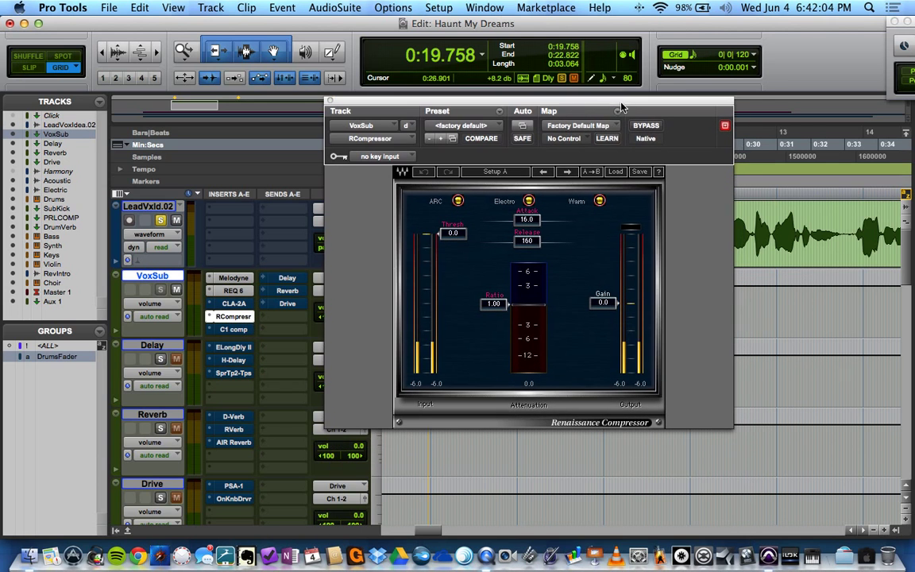
{"action": "left_click", "coordinate": [615, 172]}
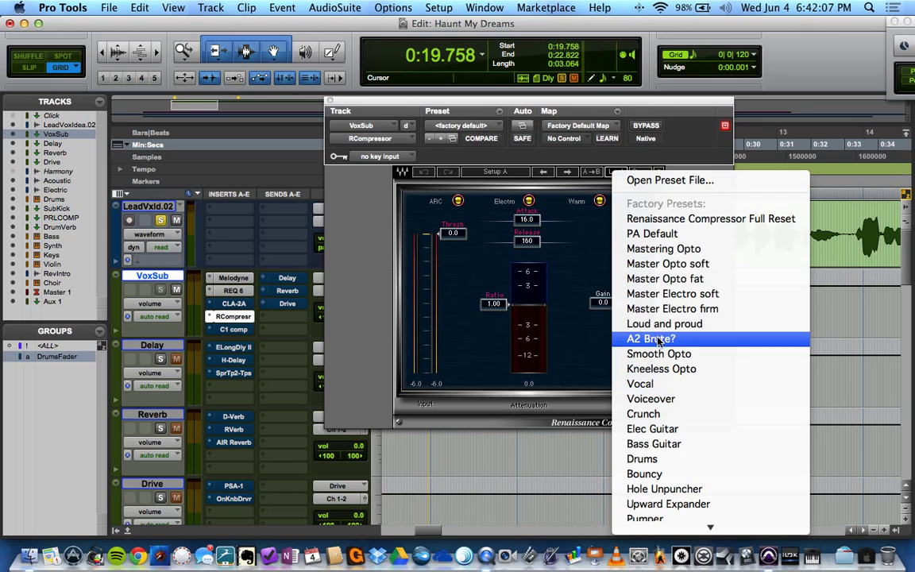
{"action": "left_click", "coordinate": [643, 384]}
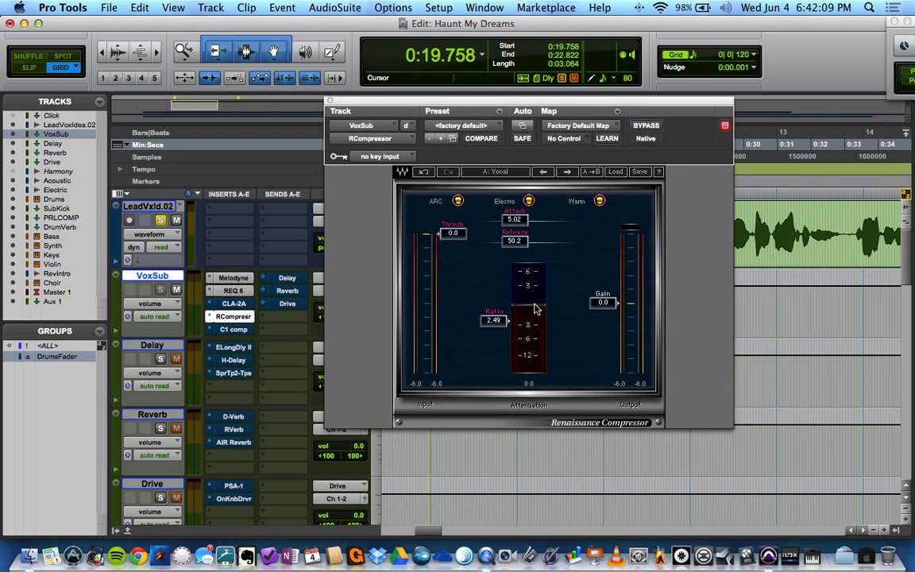
{"action": "key", "text": "space"}
{"action": "left_click_drag", "start_coordinate": [454, 234], "coordinate": [465, 290]}
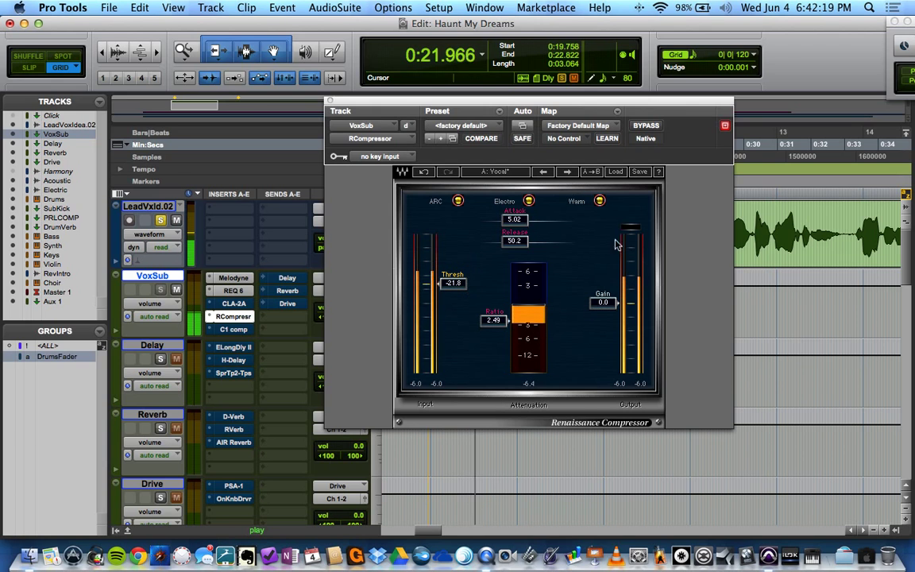
Step: Raise the RCompressor output gain and set its ratio to 4.45
{"action": "key", "text": "space"}
{"action": "left_click_drag", "start_coordinate": [612, 314], "coordinate": [612, 295]}
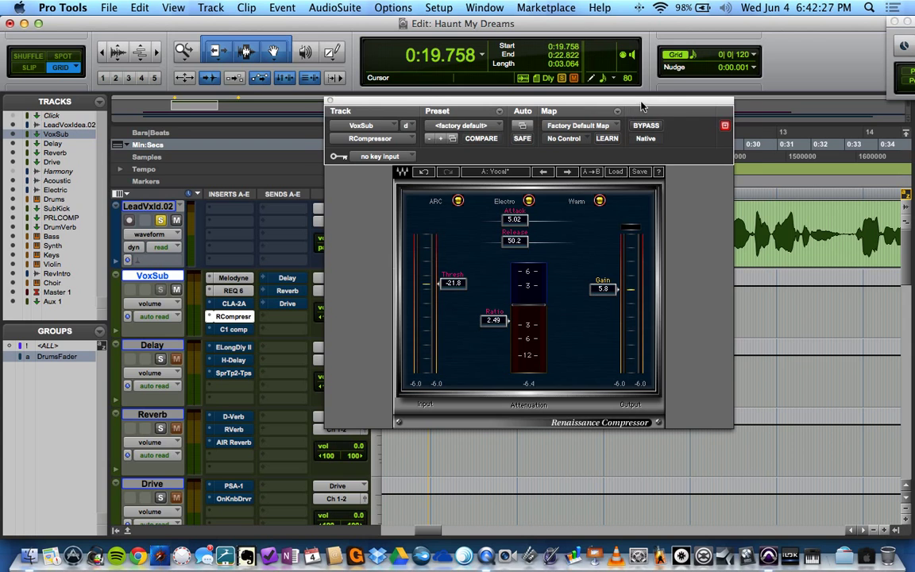
{"action": "left_click_drag", "start_coordinate": [642, 106], "coordinate": [670, 115]}
{"action": "key", "text": "space"}
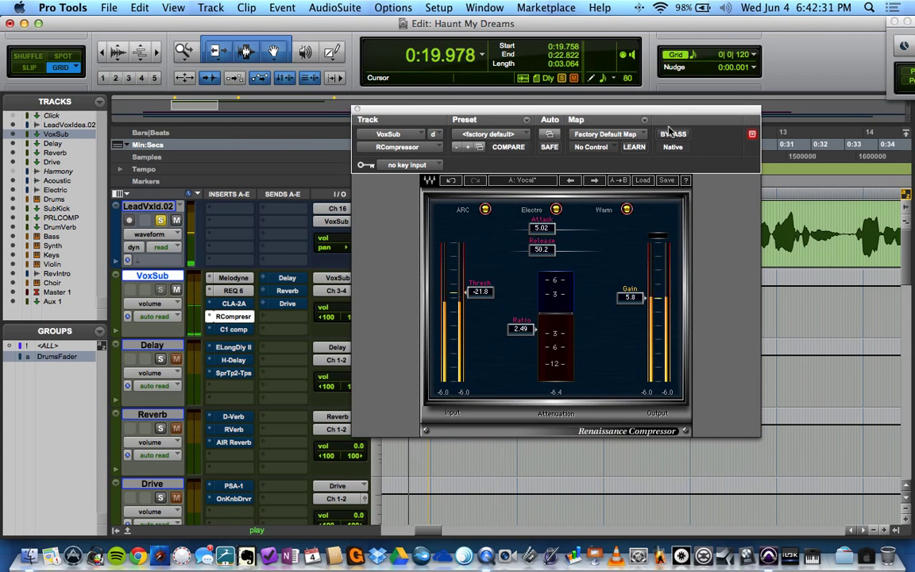
{"action": "key", "text": "space"}
{"action": "left_click_drag", "start_coordinate": [520, 328], "coordinate": [521, 338]}
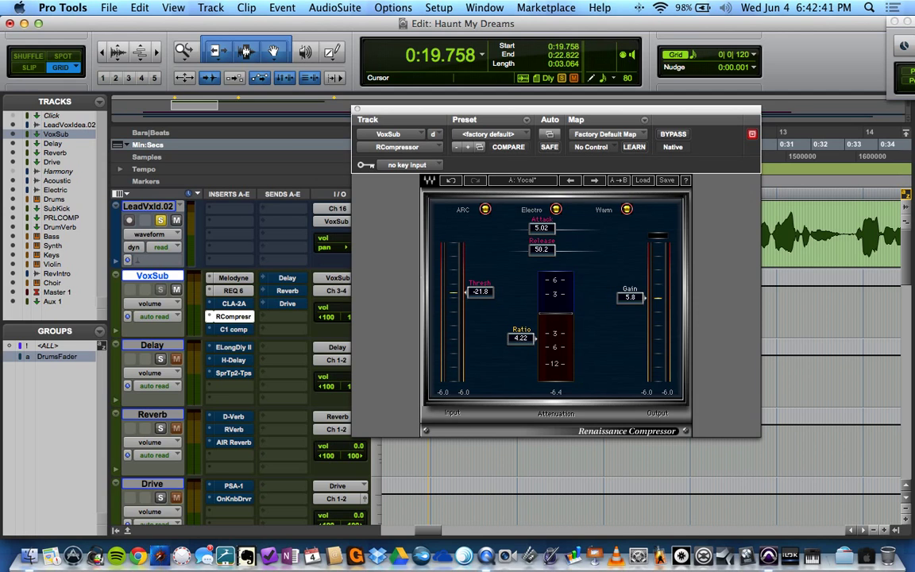
{"action": "left_click_drag", "start_coordinate": [521, 338], "coordinate": [521, 338]}
Step: Bring the output gain to 6.3, A/B with bypass during playback, and close the window
{"action": "key", "text": "space"}
{"action": "left_click_drag", "start_coordinate": [647, 266], "coordinate": [647, 265]}
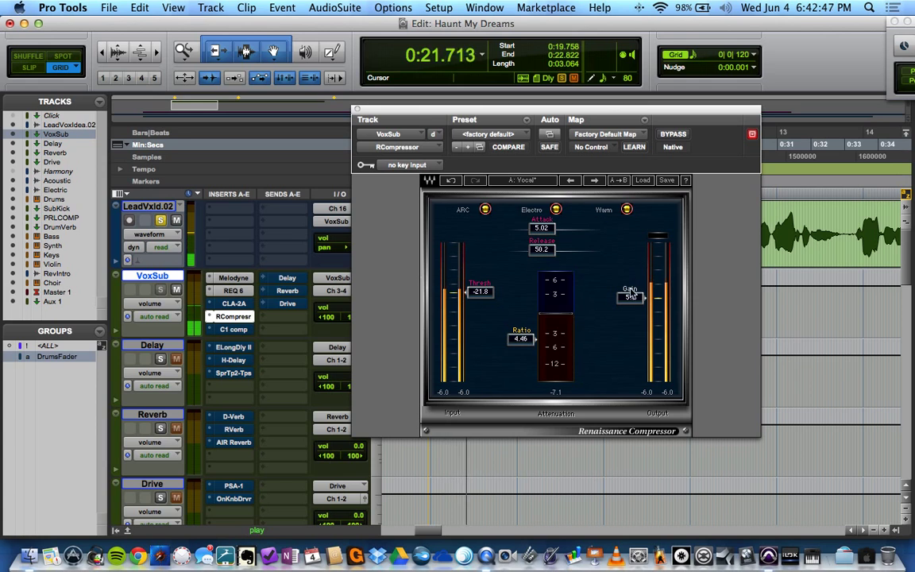
{"action": "left_click_drag", "start_coordinate": [631, 307], "coordinate": [631, 306]}
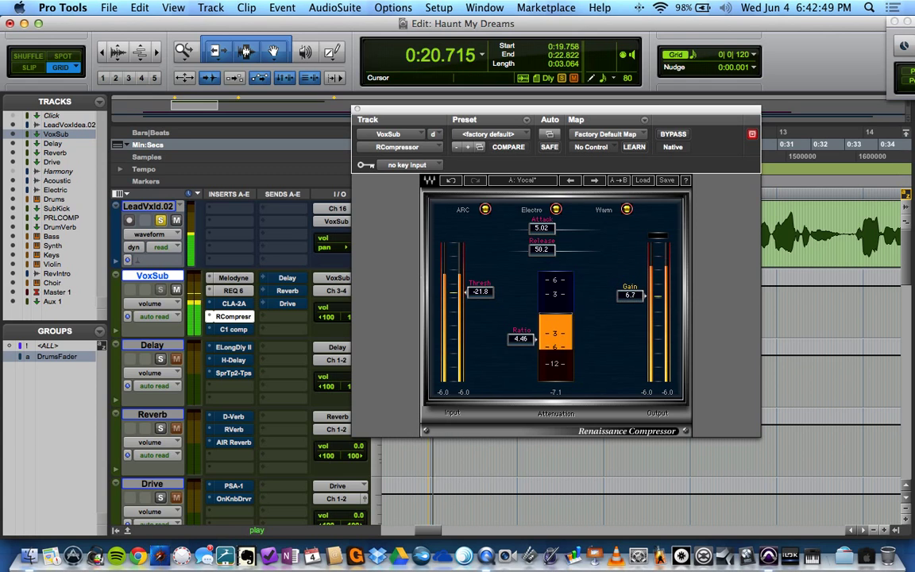
{"action": "left_click", "coordinate": [672, 135]}
{"action": "left_click", "coordinate": [672, 135]}
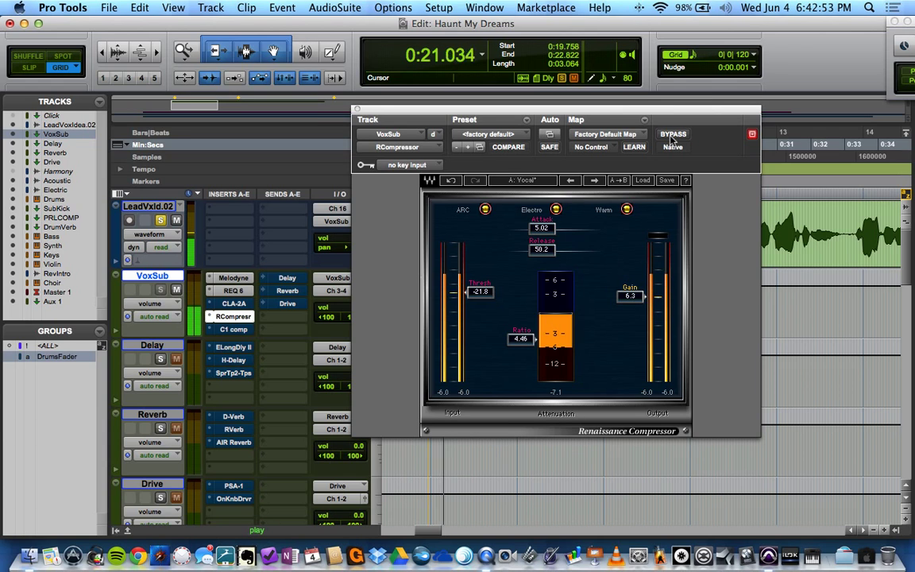
{"action": "key", "text": "space"}
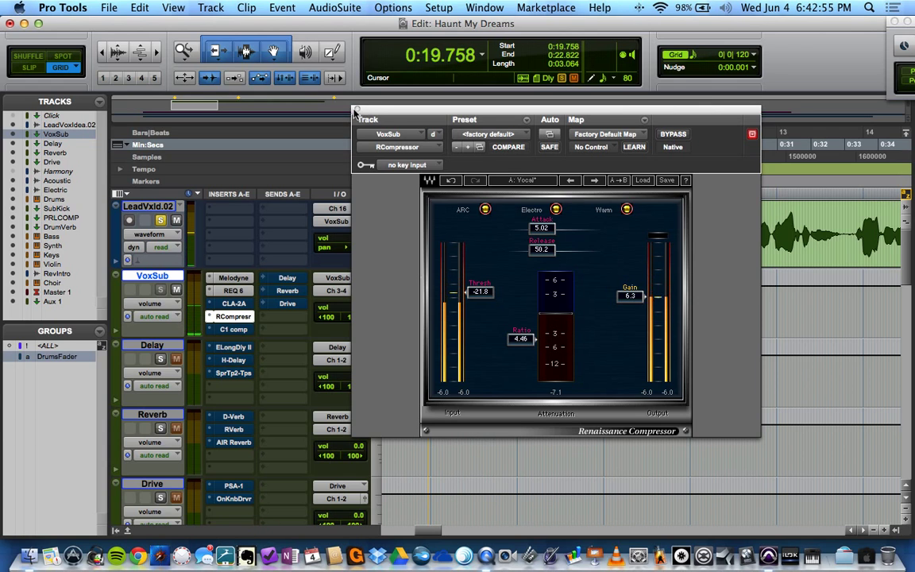
{"action": "left_click", "coordinate": [356, 109]}
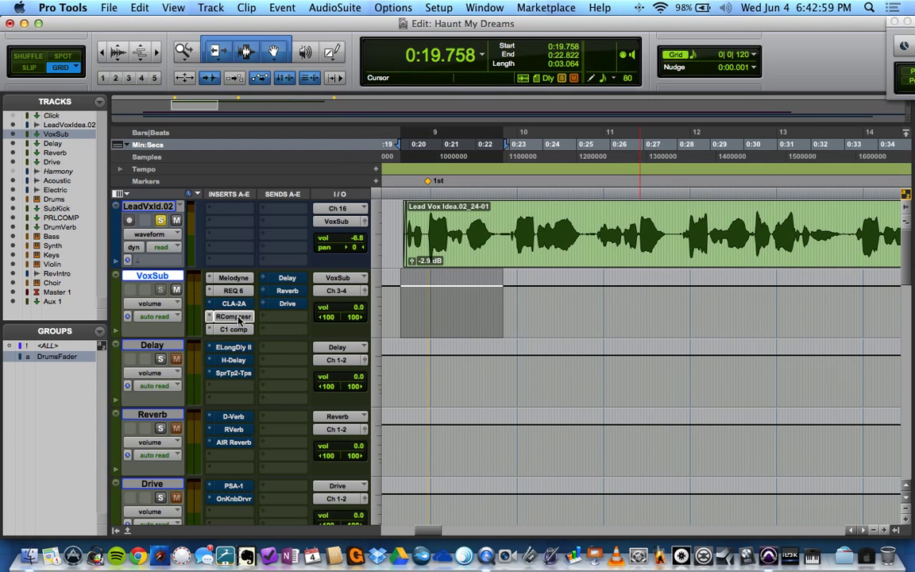
Step: Load the Classic compressor preset on VoxSub's C1 and listen to it
{"action": "left_click", "coordinate": [235, 329]}
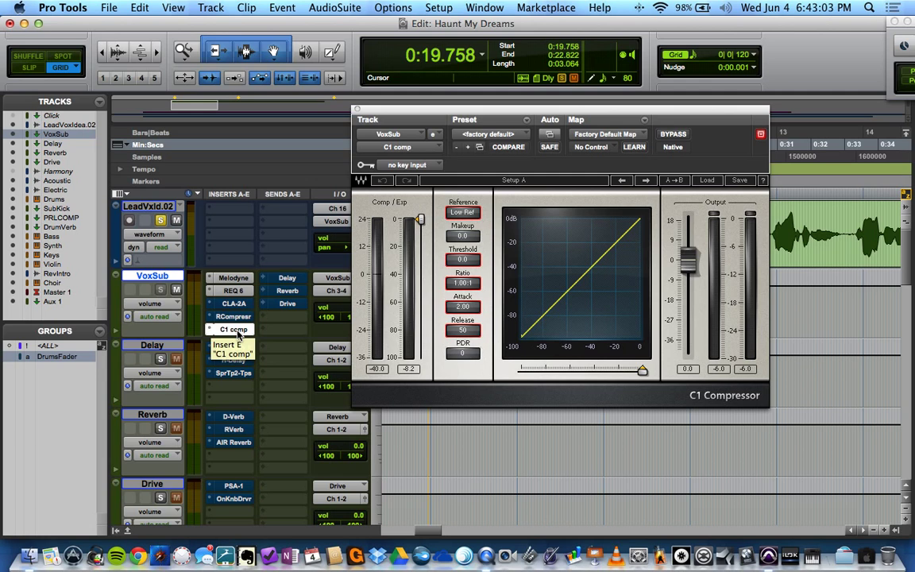
{"action": "left_click", "coordinate": [706, 180]}
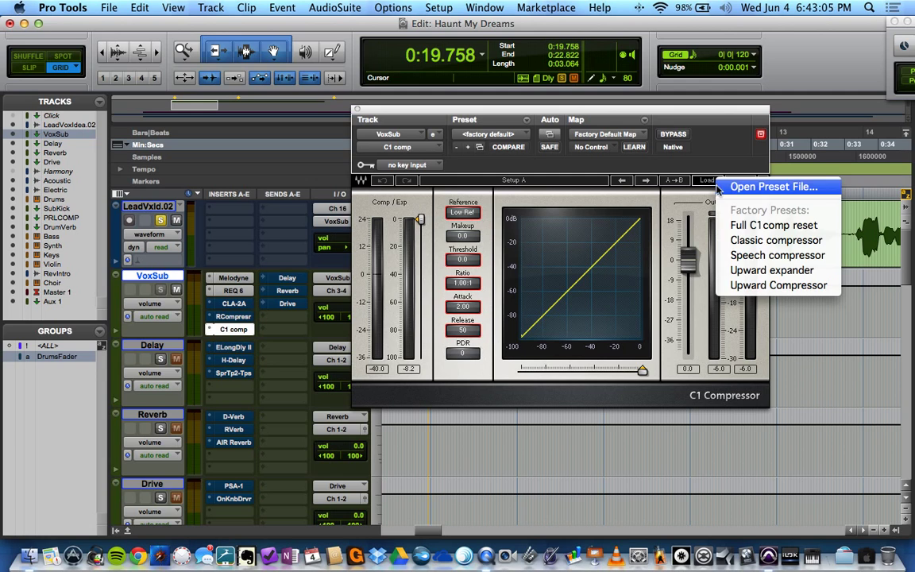
{"action": "left_click", "coordinate": [750, 240]}
{"action": "key", "text": "space"}
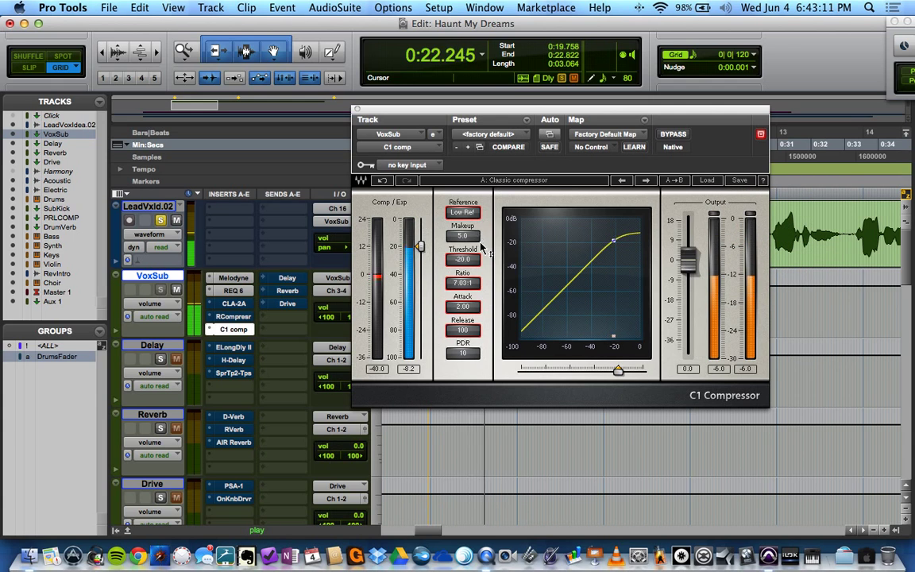
{"action": "key", "text": "space"}
Step: Play from 0:19.919 and lower the C1 threshold to -23.4
{"action": "left_click_drag", "start_coordinate": [503, 114], "coordinate": [558, 236]}
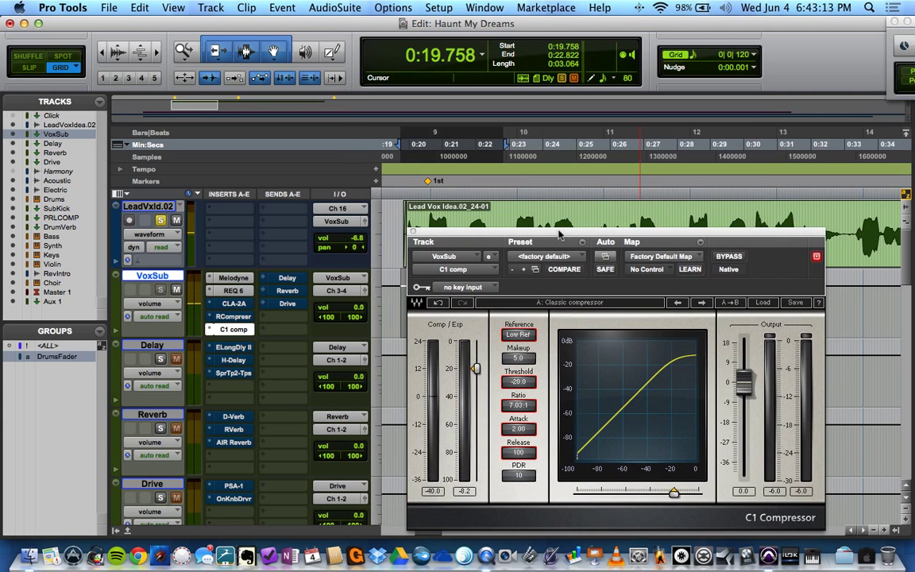
{"action": "left_click", "coordinate": [406, 169]}
{"action": "key", "text": "space"}
{"action": "left_click_drag", "start_coordinate": [516, 233], "coordinate": [508, 177]}
{"action": "mouse_move", "coordinate": [467, 312]}
{"action": "left_mouse_down"}
{"action": "mouse_move", "coordinate": [468, 326]}
{"action": "mouse_move", "coordinate": [468, 318]}
{"action": "left_mouse_up"}
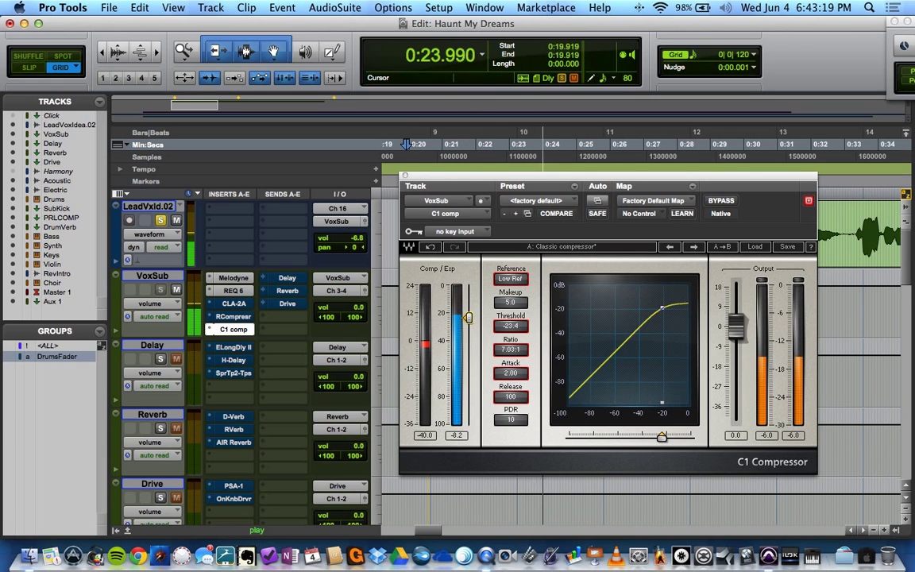
{"action": "key", "text": "space"}
Step: Set the C1 ratio to about 4.58:1 and release to 445 while listening
{"action": "left_click", "coordinate": [511, 356]}
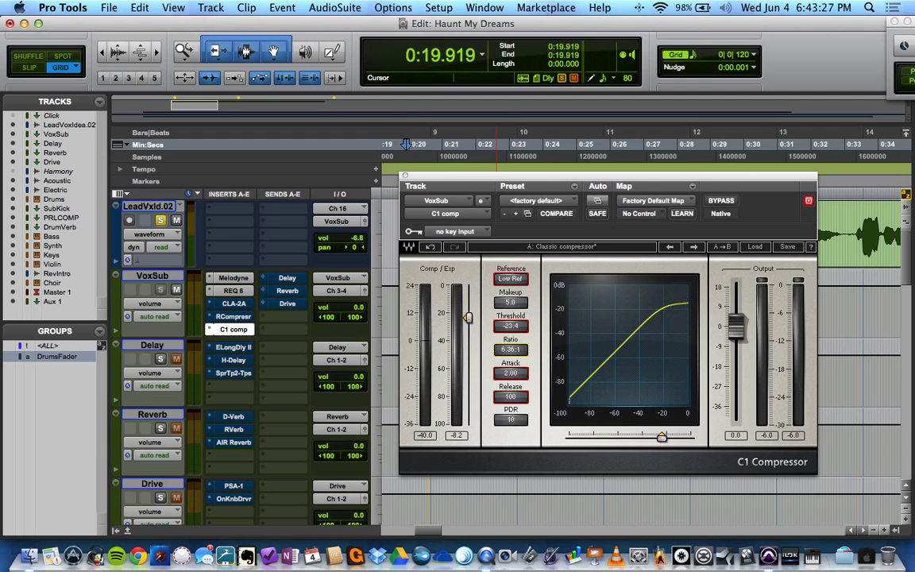
{"action": "left_click_drag", "start_coordinate": [511, 349], "coordinate": [510, 359]}
{"action": "key", "text": "space"}
{"action": "left_click_drag", "start_coordinate": [512, 355], "coordinate": [531, 340]}
{"action": "mouse_move", "coordinate": [511, 396]}
{"action": "left_mouse_down"}
{"action": "mouse_move", "coordinate": [510, 406]}
{"action": "mouse_move", "coordinate": [510, 384]}
{"action": "mouse_move", "coordinate": [513, 397]}
{"action": "left_mouse_up"}
{"action": "key", "text": "space"}
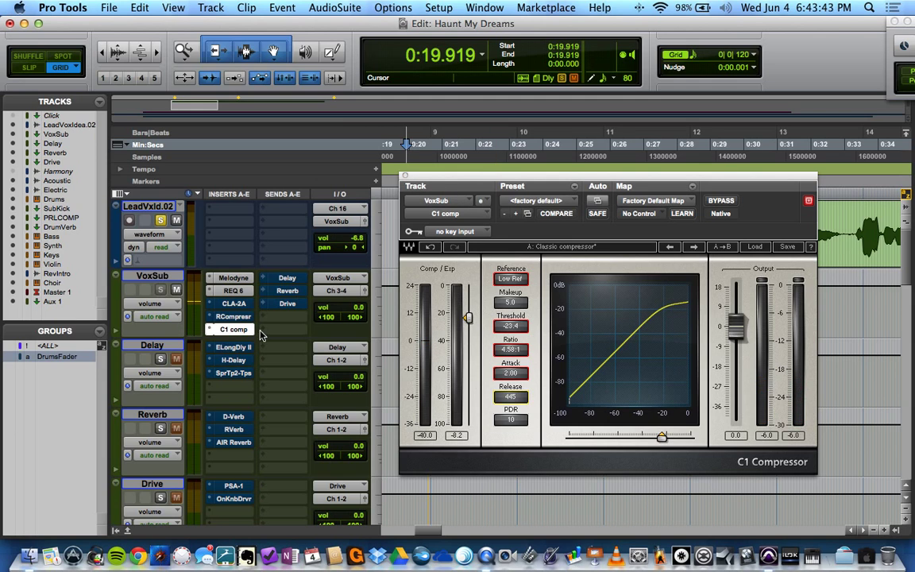
{"action": "left_click", "coordinate": [235, 329], "text": "super"}
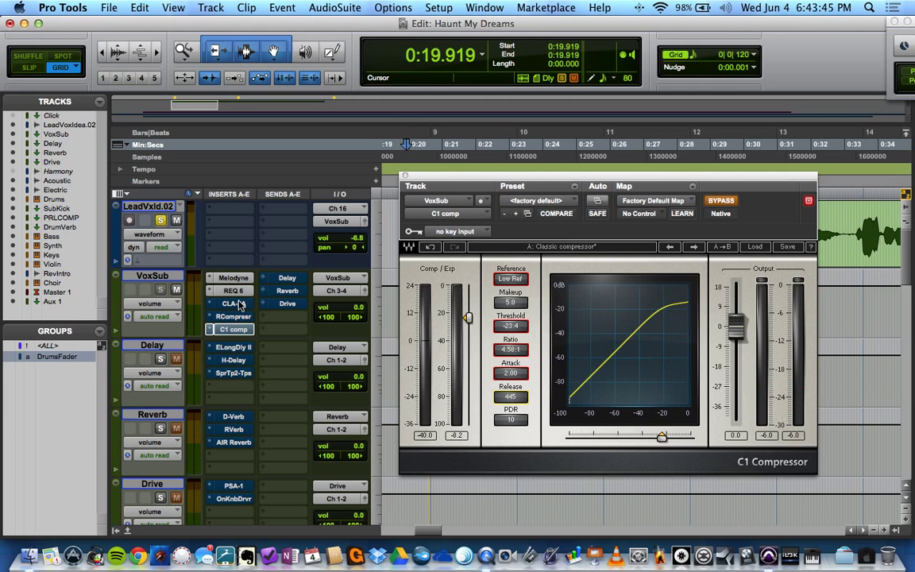
{"action": "key", "text": "space"}
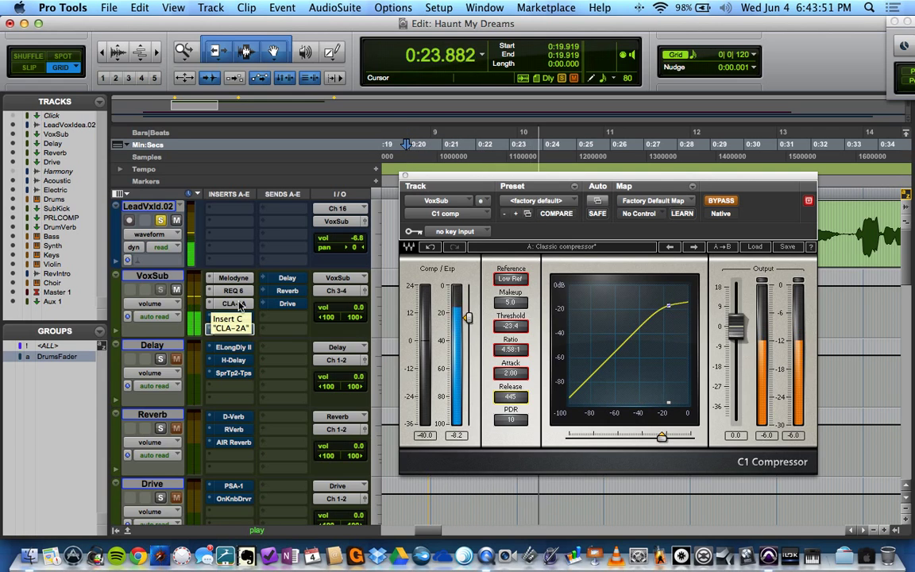
{"action": "key", "text": "space"}
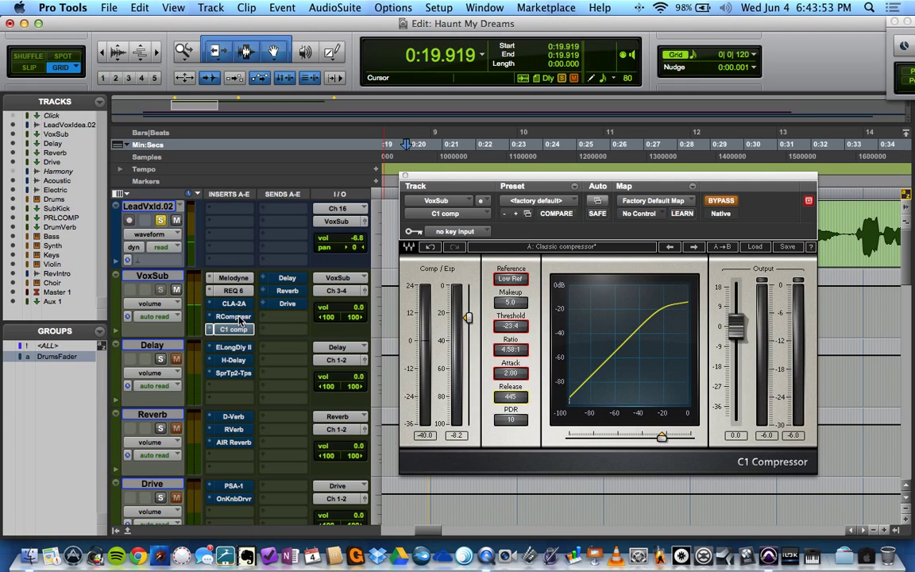
{"action": "key", "text": "space"}
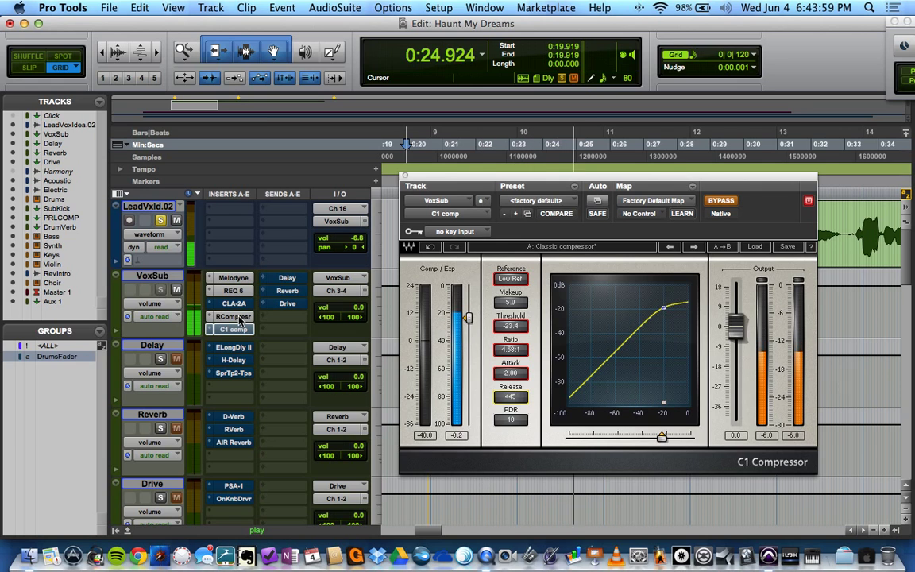
{"action": "key", "text": "space"}
{"action": "left_click", "coordinate": [238, 329], "text": "super"}
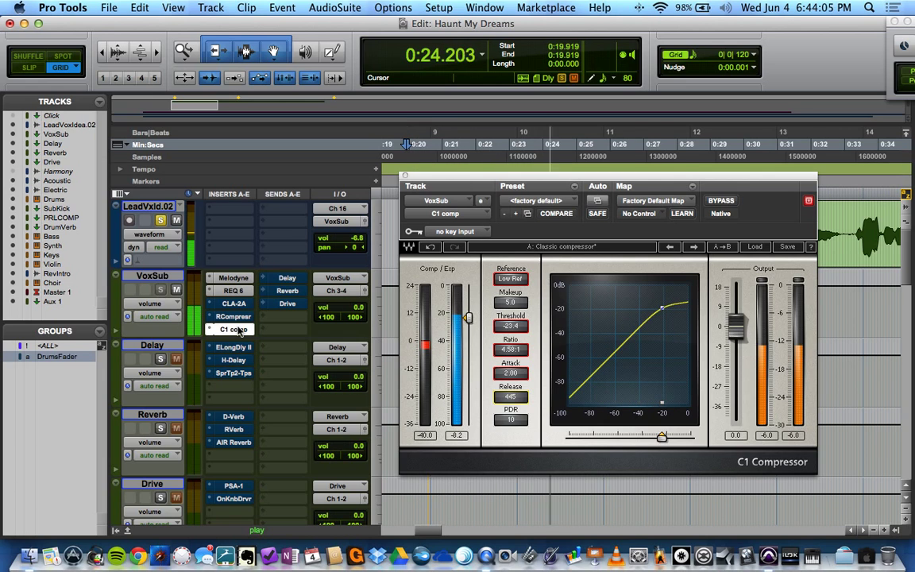
{"action": "key", "text": "space"}
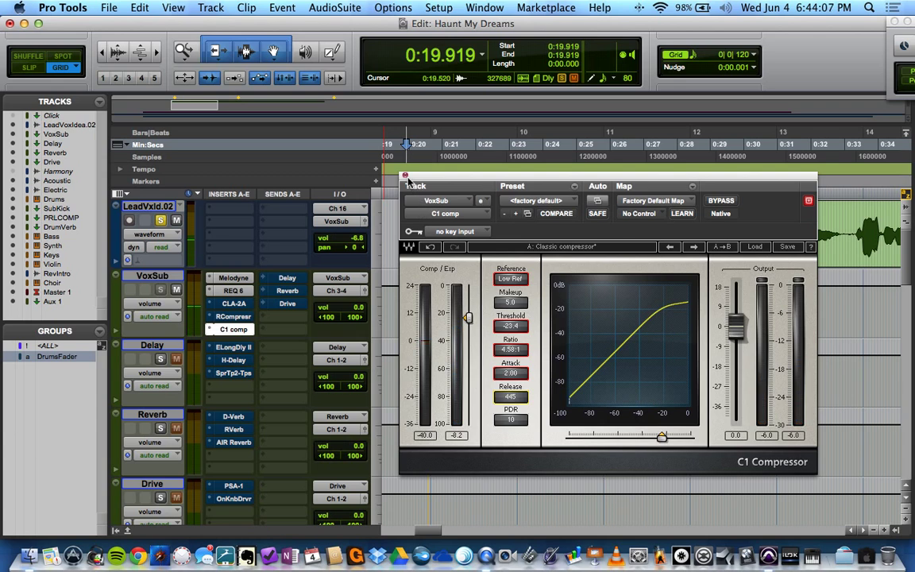
Step: Close the C1 Compressor window, solo-safe the Delay and Reverb tracks, and open the Delay track's delay plugin
{"action": "left_click", "coordinate": [405, 176]}
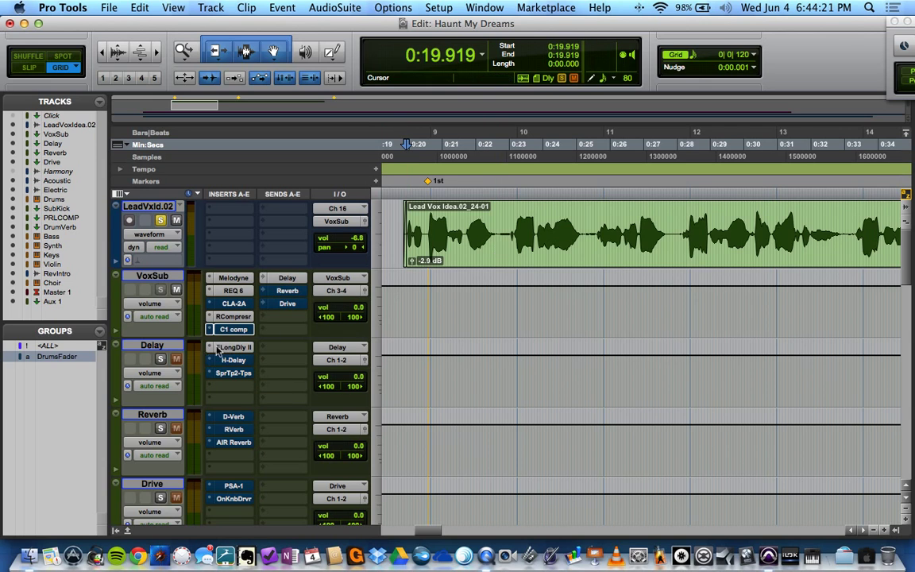
{"action": "left_click", "coordinate": [160, 358], "text": "super"}
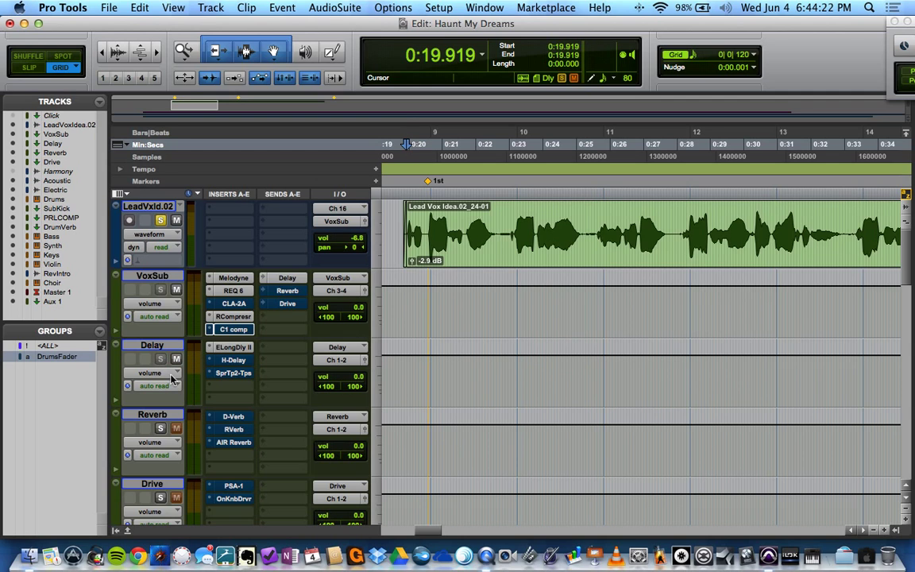
{"action": "left_click", "coordinate": [159, 428], "text": "super"}
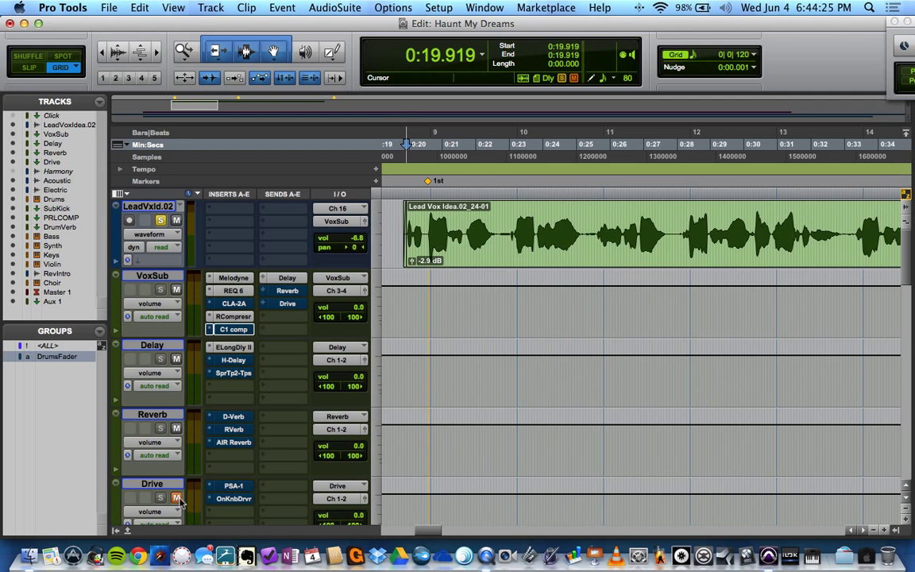
{"action": "left_click", "coordinate": [232, 347]}
Step: Sync the Mod Delay II to tempo: quarter-note left and eighth-note right
{"action": "left_click_drag", "start_coordinate": [608, 178], "coordinate": [533, 146]}
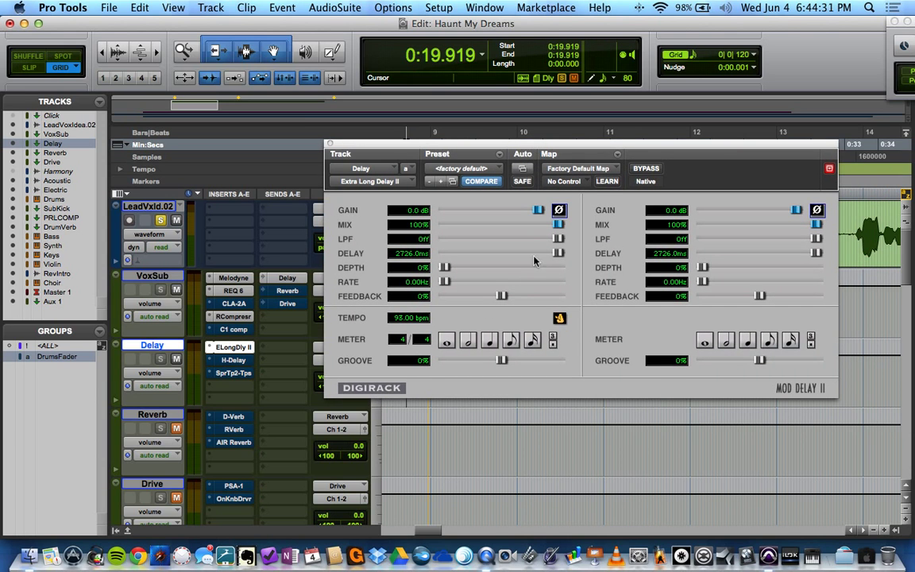
{"action": "left_click_drag", "start_coordinate": [588, 151], "coordinate": [532, 147]}
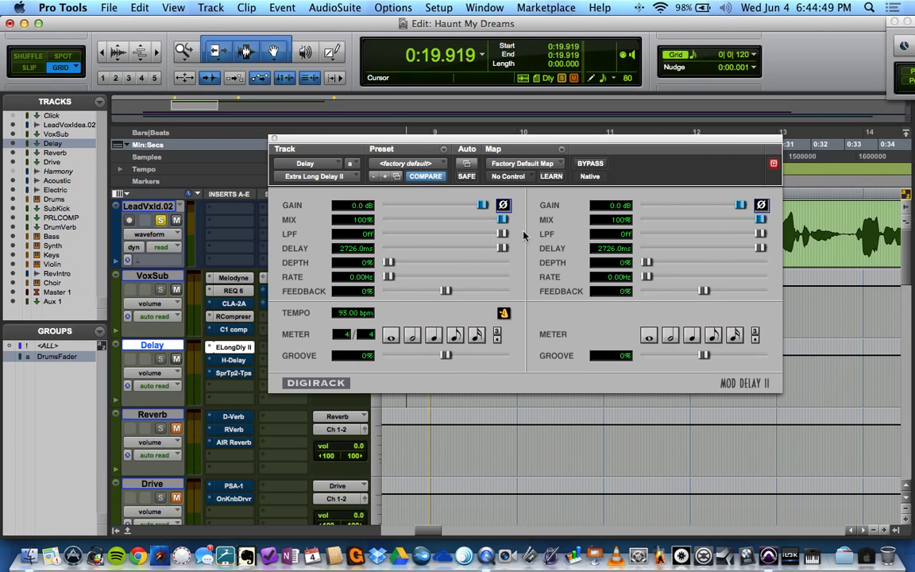
{"action": "left_click_drag", "start_coordinate": [607, 147], "coordinate": [653, 150]}
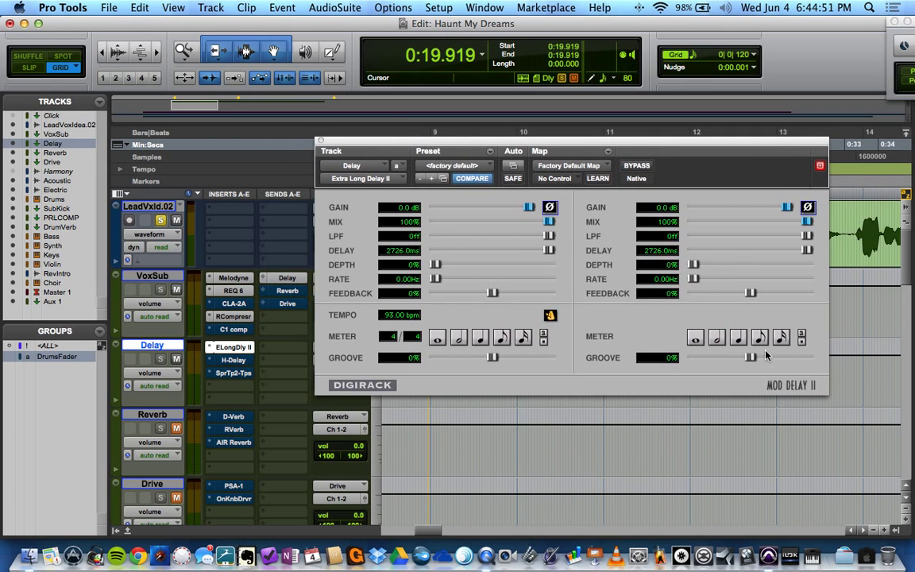
{"action": "left_click", "coordinate": [760, 340]}
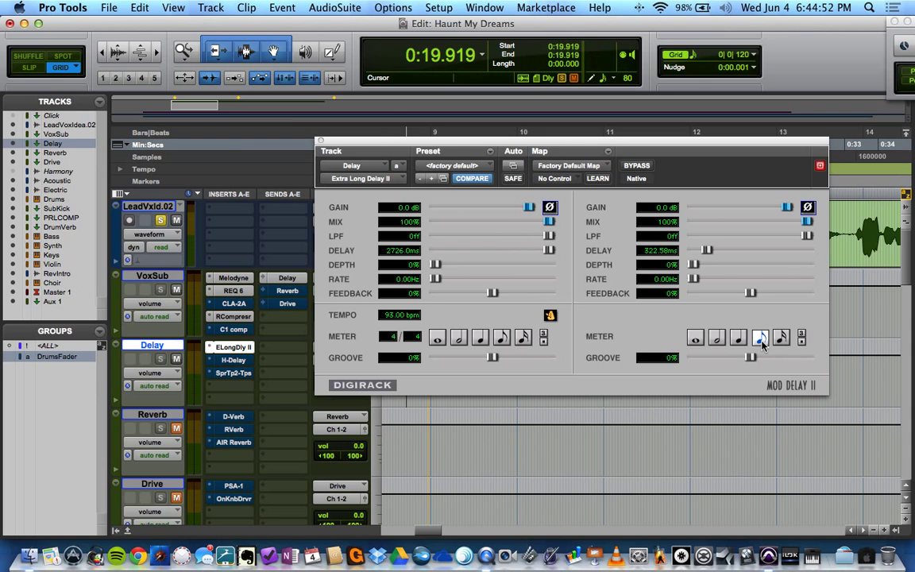
{"action": "left_click", "coordinate": [481, 338]}
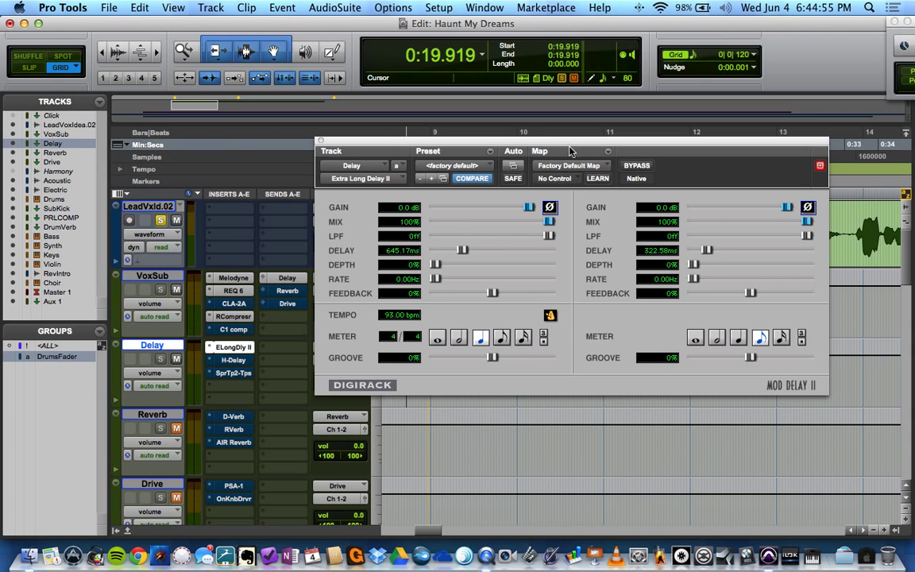
Step: Set delay feedback to 13% and both low-pass filters to 9224 Hz, then play to listen
{"action": "left_click_drag", "start_coordinate": [572, 151], "coordinate": [599, 179]}
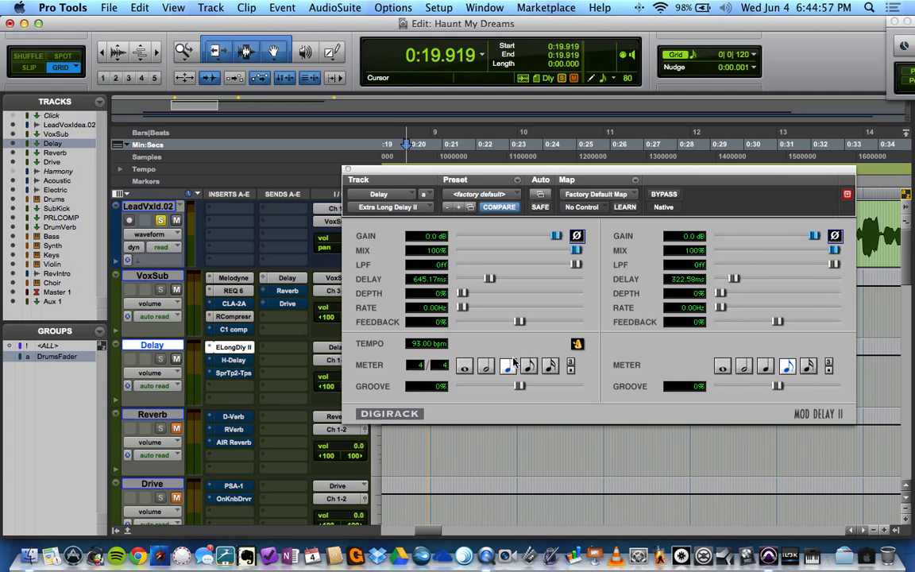
{"action": "left_click_drag", "start_coordinate": [676, 173], "coordinate": [695, 173]}
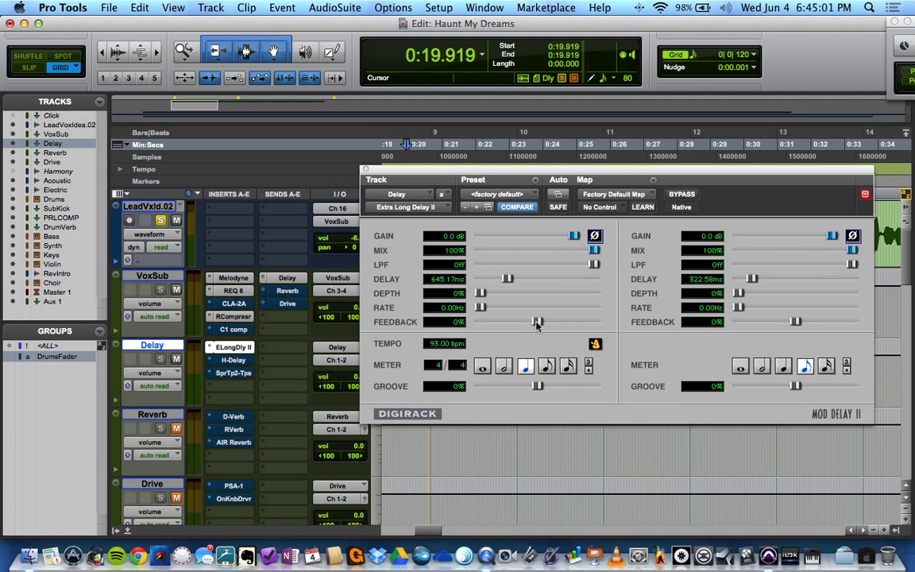
{"action": "left_click_drag", "start_coordinate": [538, 321], "coordinate": [545, 322]}
{"action": "left_click_drag", "start_coordinate": [800, 322], "coordinate": [807, 322]}
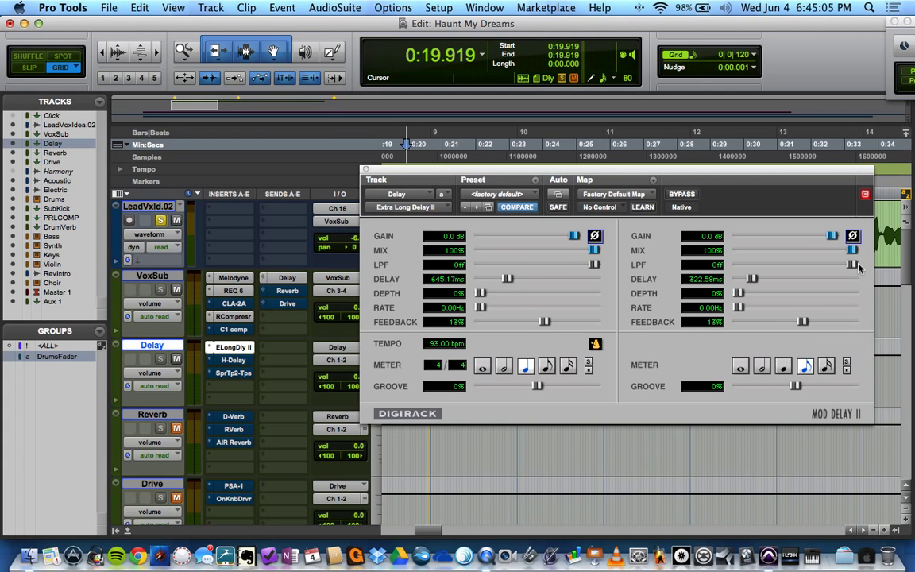
{"action": "left_click_drag", "start_coordinate": [856, 266], "coordinate": [842, 266]}
{"action": "left_click_drag", "start_coordinate": [595, 266], "coordinate": [579, 269]}
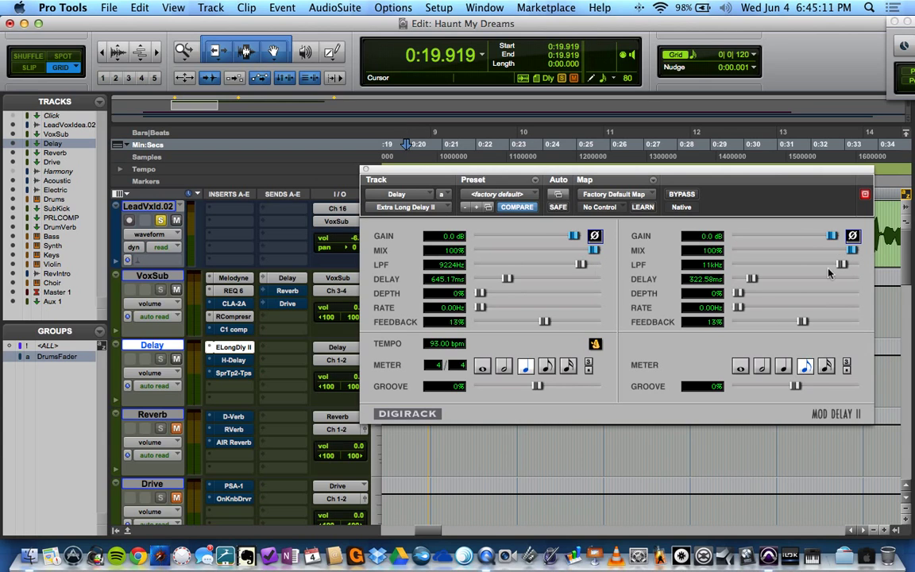
{"action": "left_click_drag", "start_coordinate": [841, 270], "coordinate": [837, 270]}
{"action": "key", "text": "space"}
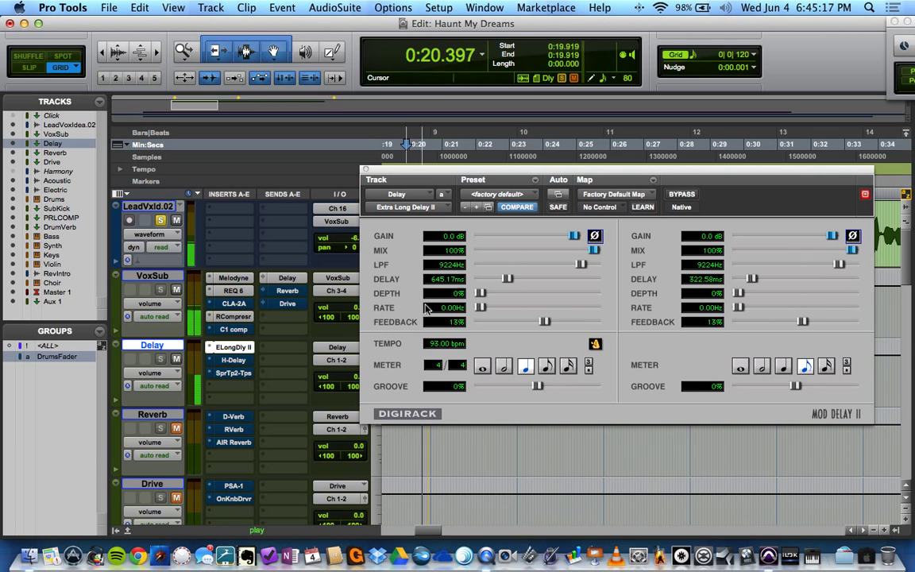
Step: Lower the Delay aux's volume to -16.2 dB and audition the echo level during playback
{"action": "left_click_drag", "start_coordinate": [511, 176], "coordinate": [537, 242]}
{"action": "key", "text": "space"}
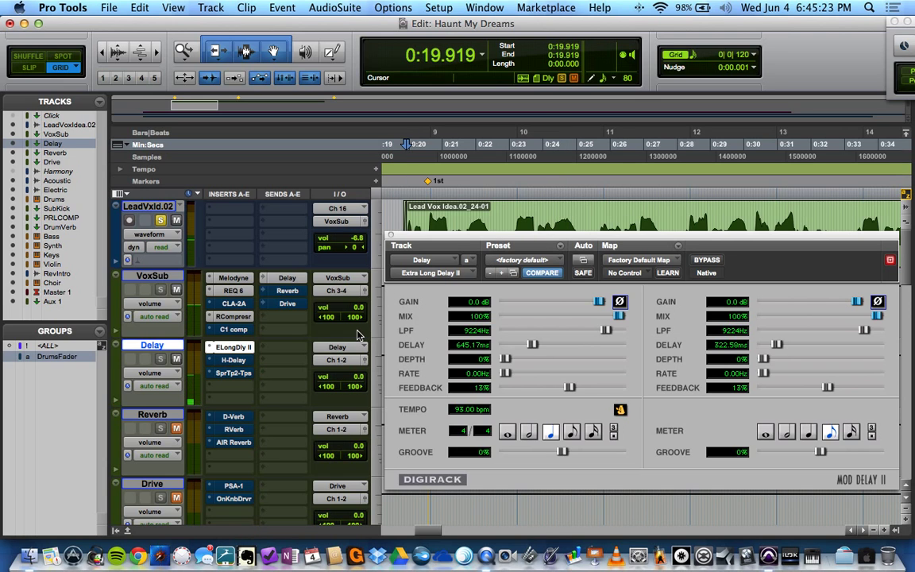
{"action": "left_click_drag", "start_coordinate": [494, 237], "coordinate": [496, 232]}
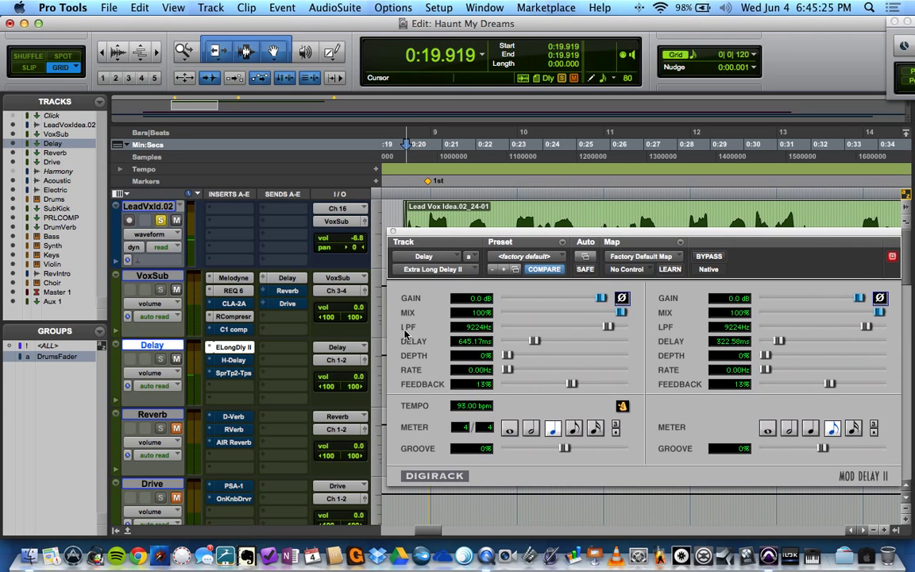
{"action": "mouse_move", "coordinate": [356, 379]}
{"action": "left_mouse_down"}
{"action": "mouse_move", "coordinate": [356, 405]}
{"action": "mouse_move", "coordinate": [358, 378]}
{"action": "left_mouse_up"}
{"action": "key", "text": "space"}
{"action": "scroll", "coordinate": [358, 379], "scroll_direction": "down", "scroll_amount": 2}
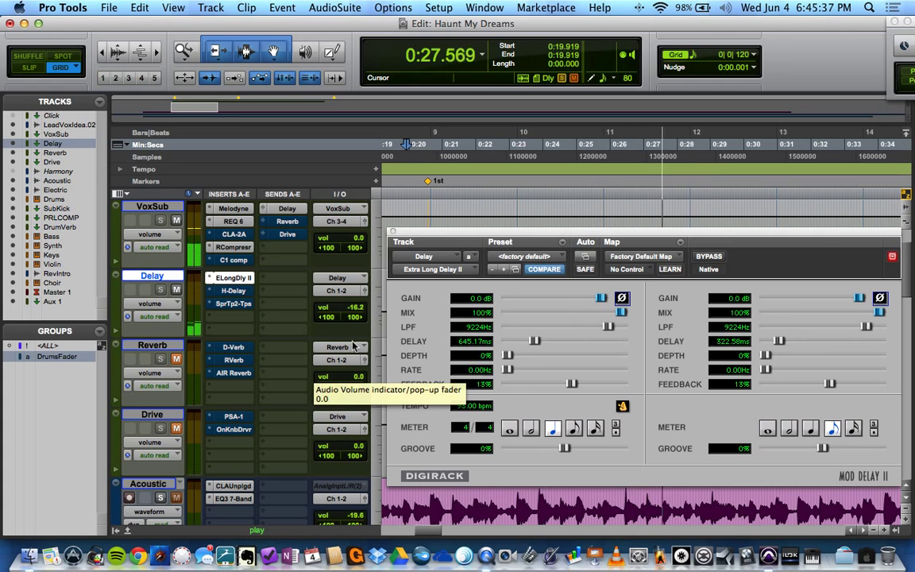
{"action": "key", "text": "space"}
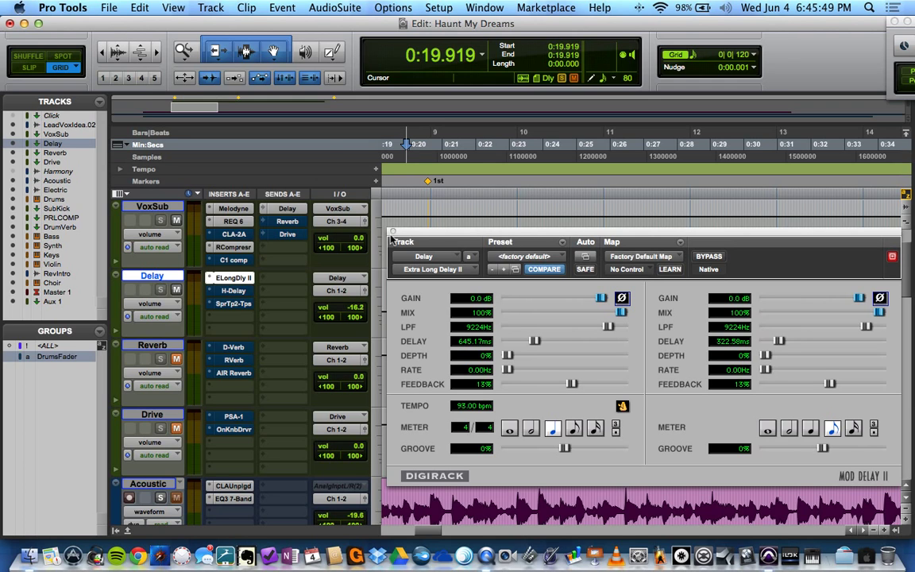
Step: Try half-note left and quarter-note right delay times and audition them
{"action": "left_click", "coordinate": [532, 429]}
{"action": "left_click", "coordinate": [811, 429]}
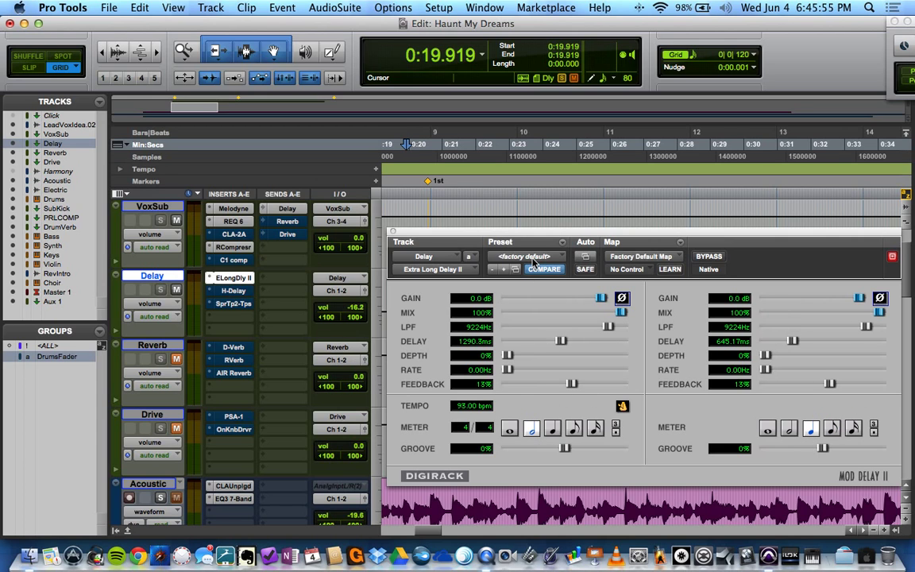
{"action": "key", "text": "space"}
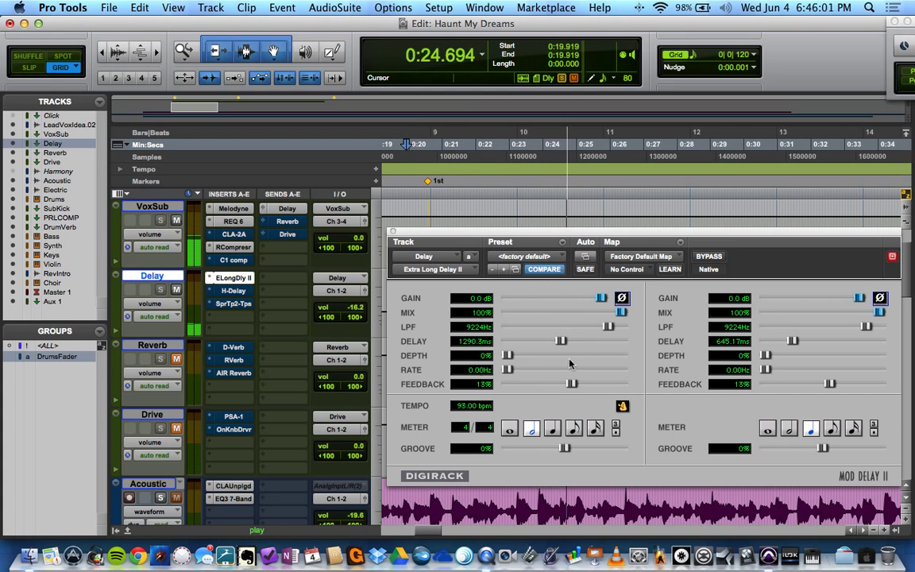
{"action": "key", "text": "space"}
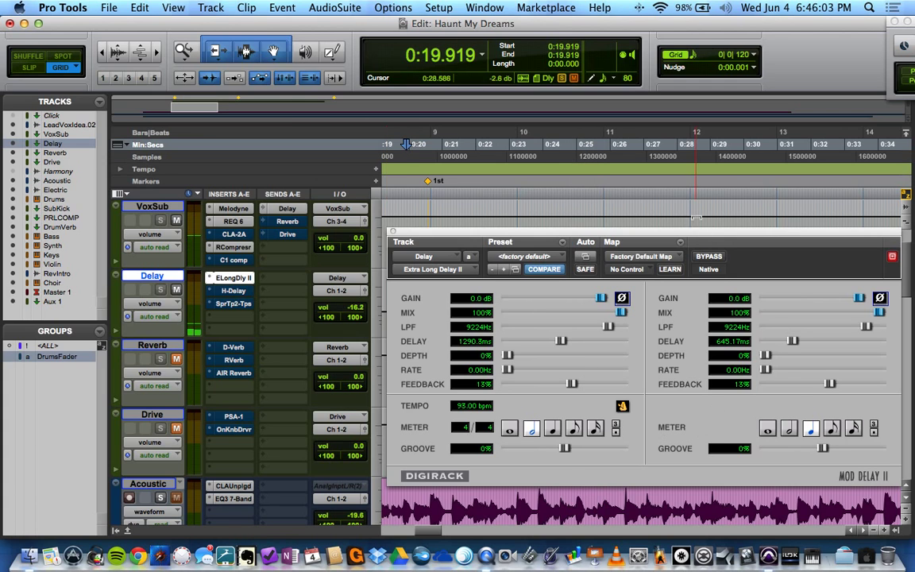
Step: Settle on quarter-note left and sixteenth-note right repeats, then bypass the Mod Delay II
{"action": "left_click", "coordinate": [854, 430]}
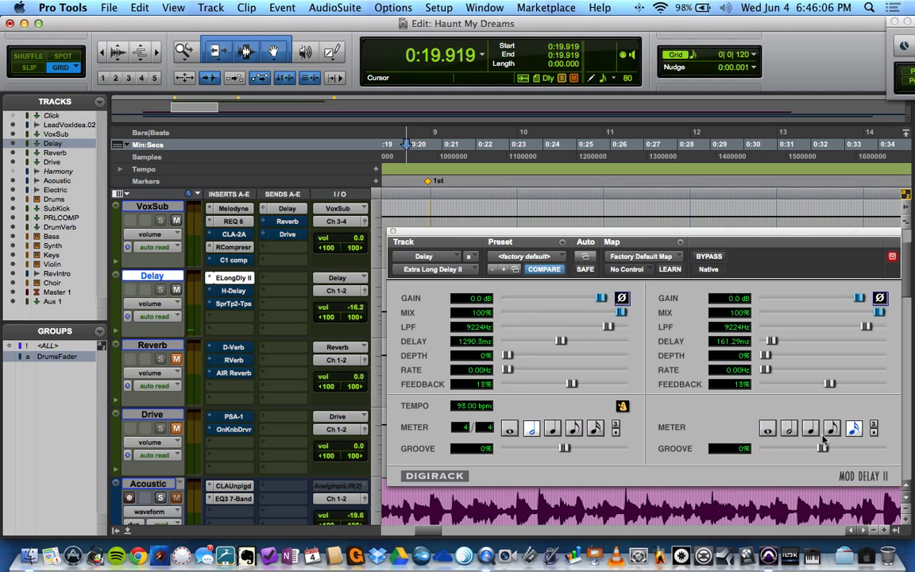
{"action": "left_click", "coordinate": [572, 430]}
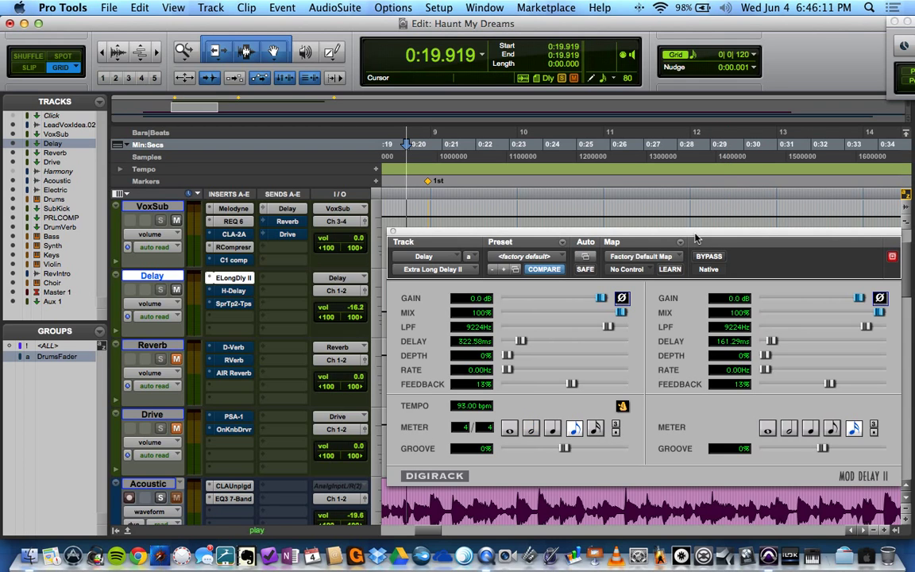
{"action": "key", "text": "space"}
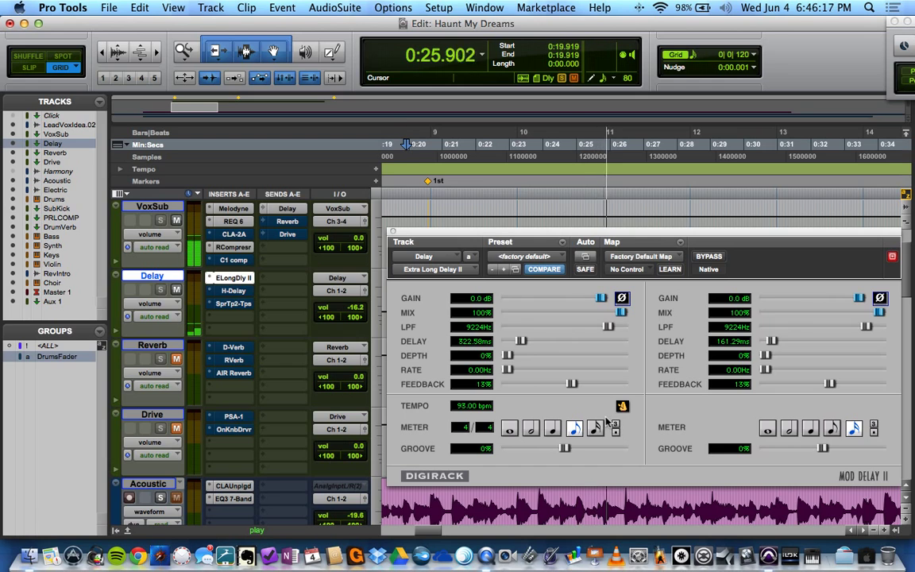
{"action": "left_click", "coordinate": [553, 429]}
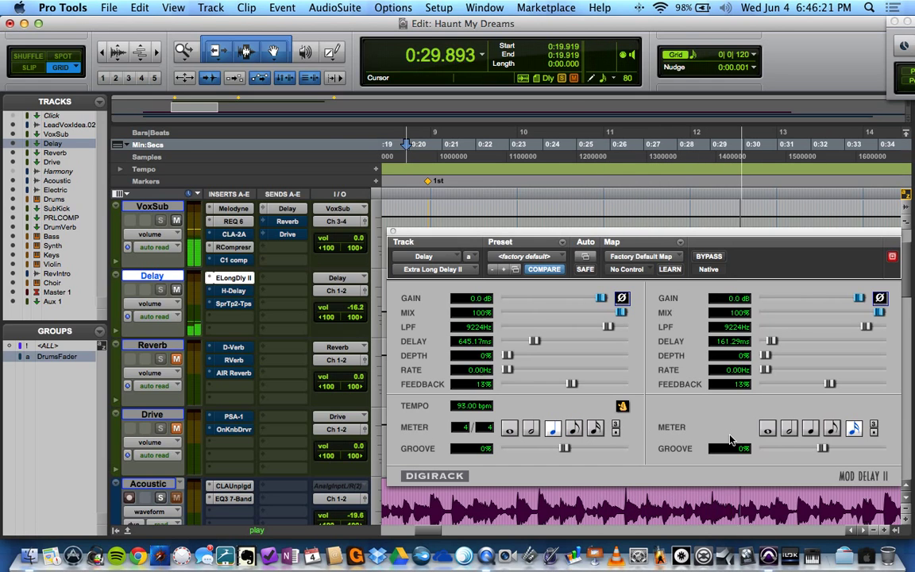
{"action": "key", "text": "space"}
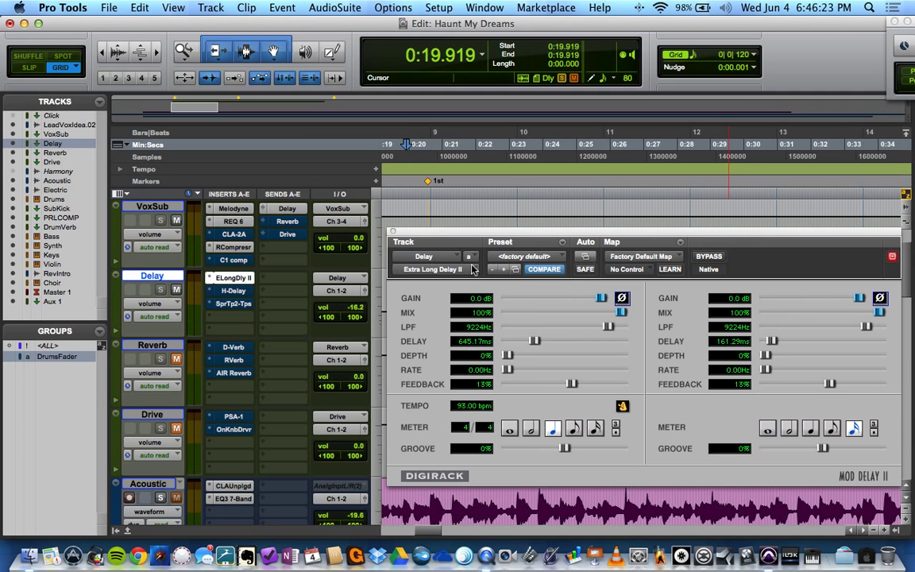
{"action": "left_click", "coordinate": [233, 278], "text": "super"}
Step: Load the Ping Pong preset into the Delay track's H-Delay and audition it
{"action": "left_click", "coordinate": [237, 291], "text": "super"}
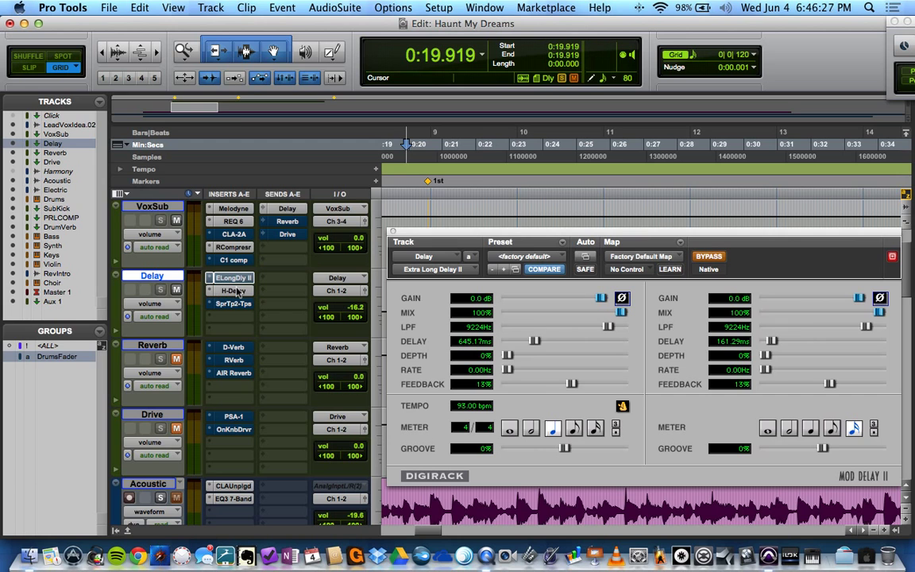
{"action": "left_click", "coordinate": [237, 290]}
{"action": "left_click_drag", "start_coordinate": [608, 237], "coordinate": [563, 193]}
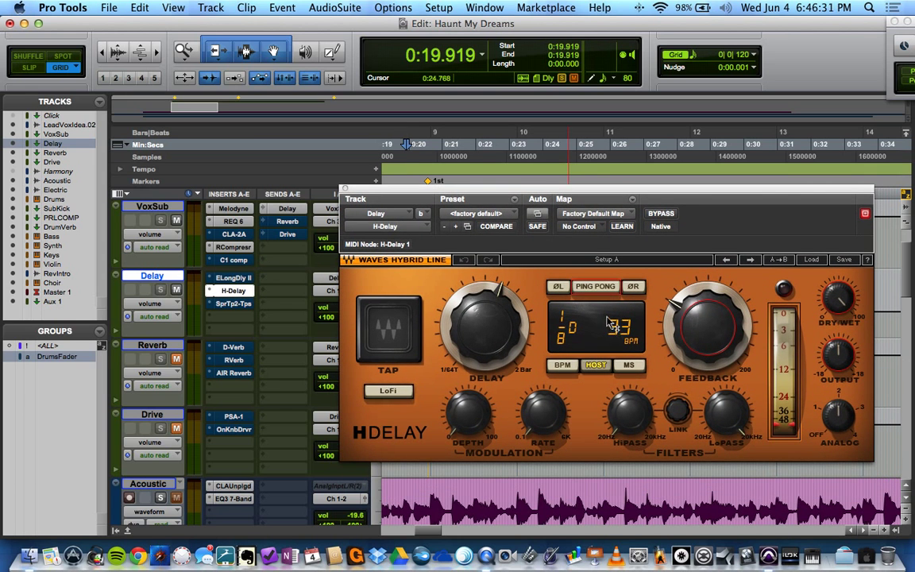
{"action": "left_click_drag", "start_coordinate": [664, 190], "coordinate": [687, 191]}
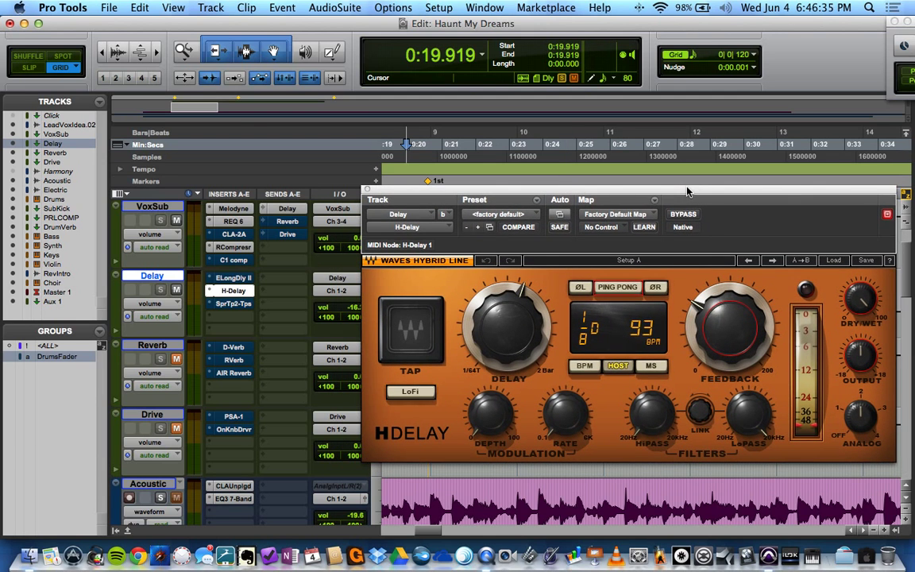
{"action": "left_click", "coordinate": [831, 261]}
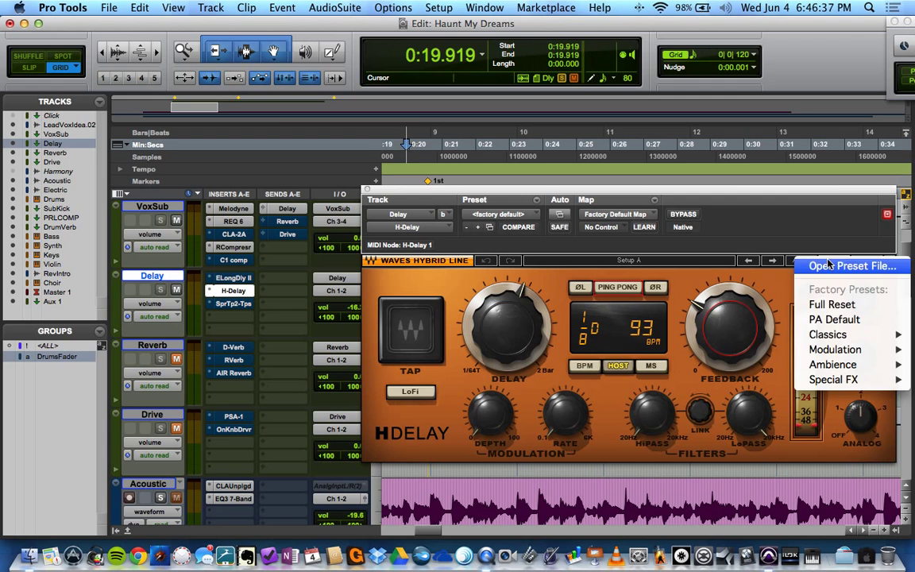
{"action": "mouse_move", "coordinate": [814, 340]}
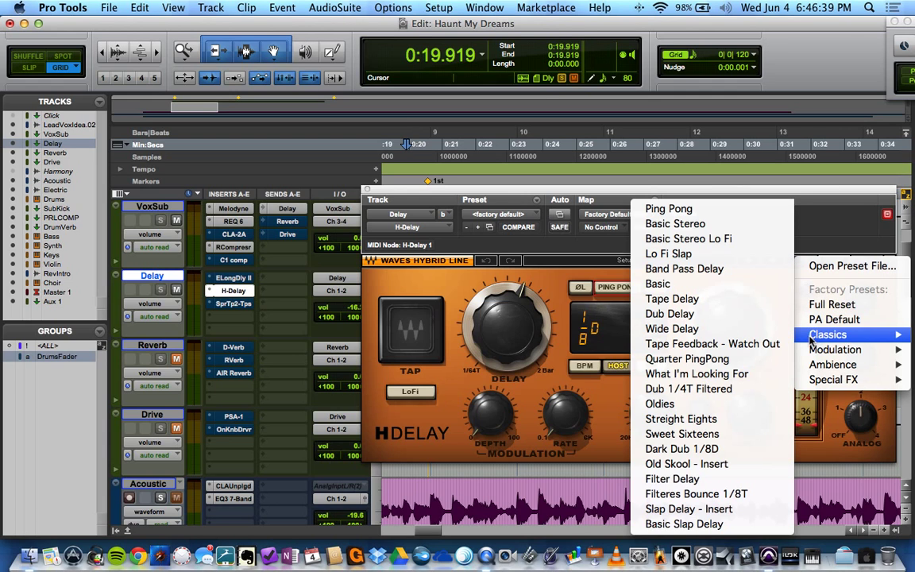
{"action": "left_click", "coordinate": [735, 217]}
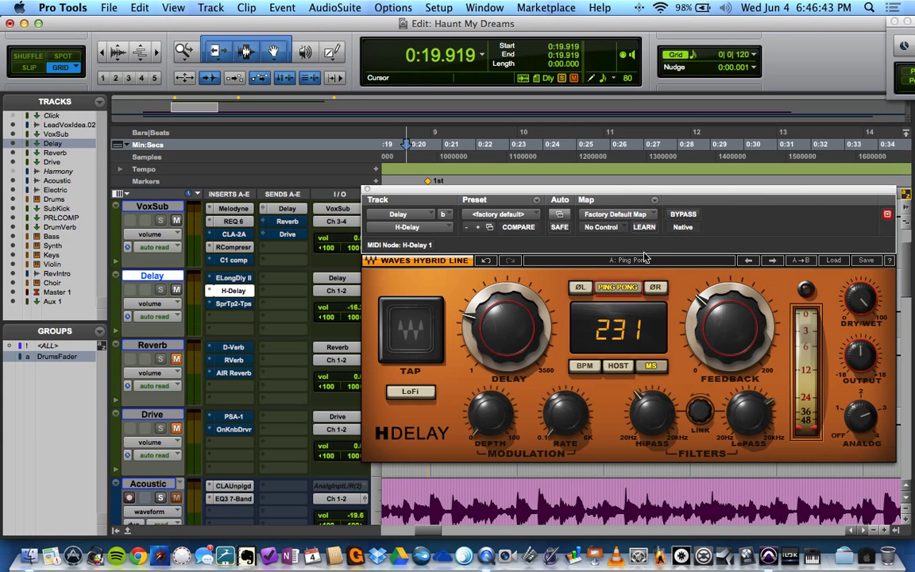
{"action": "key", "text": "space"}
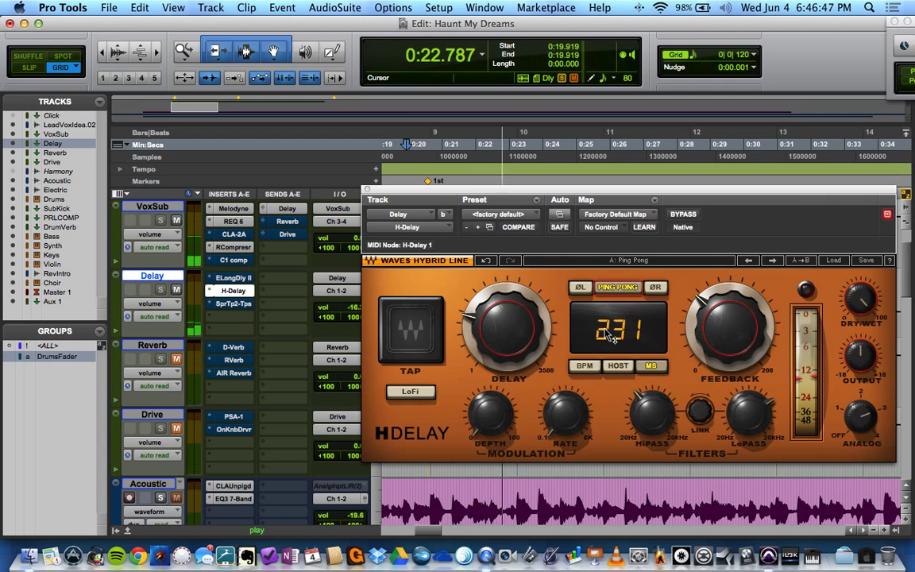
{"action": "key", "text": "space"}
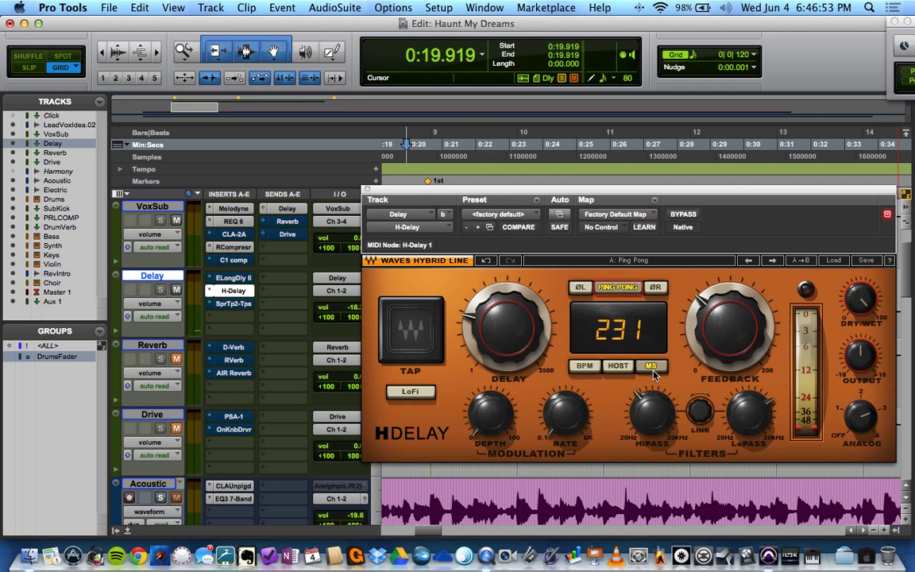
Step: Lock the H-Delay to the session's 93 BPM at a 1/4-note delay and adjust feedback
{"action": "left_click", "coordinate": [588, 366]}
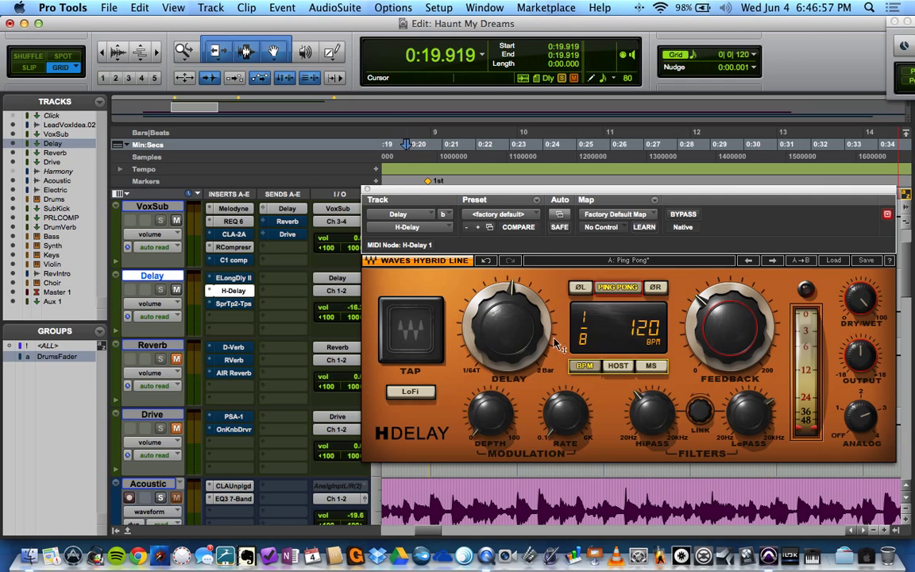
{"action": "left_click", "coordinate": [618, 366]}
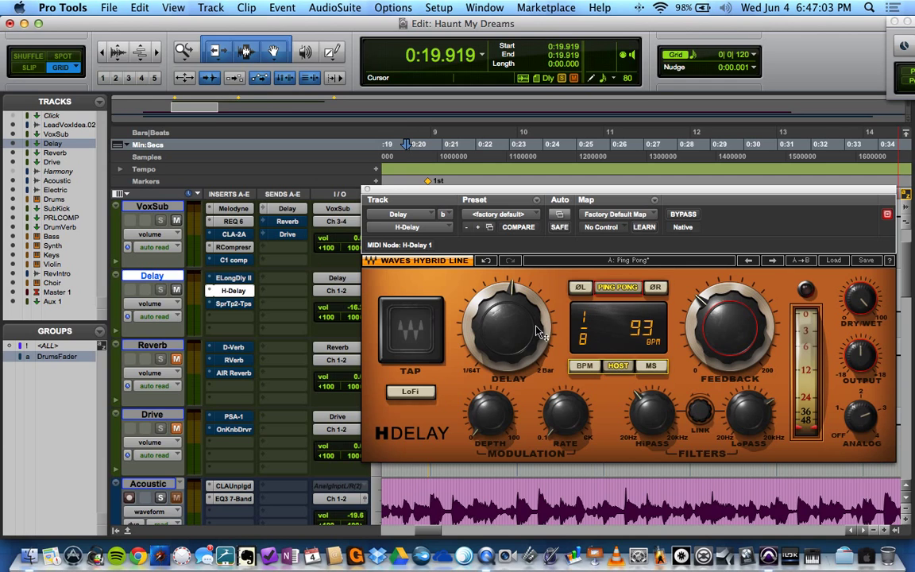
{"action": "left_click_drag", "start_coordinate": [530, 334], "coordinate": [530, 312]}
{"action": "key", "text": "space"}
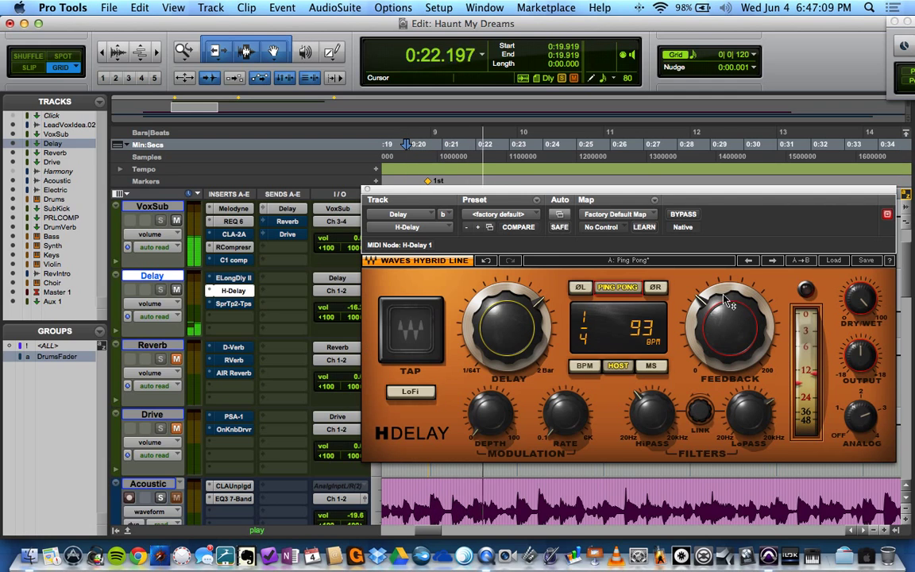
{"action": "left_click_drag", "start_coordinate": [729, 328], "coordinate": [729, 327]}
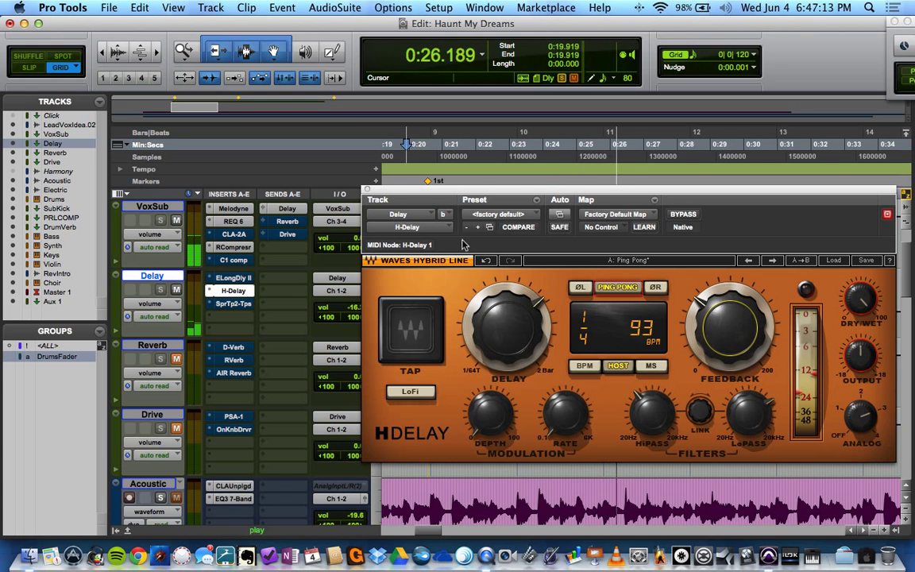
{"action": "left_click_drag", "start_coordinate": [470, 192], "coordinate": [502, 151]}
{"action": "key", "text": "space"}
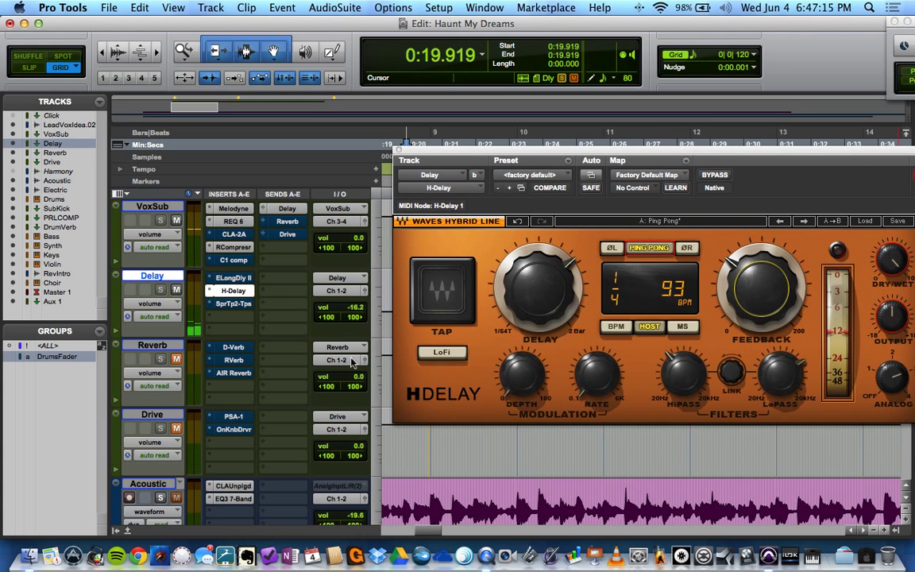
Step: Set the Delay track volume to -10.9 dB by ear, then bypass the H-Delay
{"action": "left_click_drag", "start_coordinate": [354, 316], "coordinate": [353, 300]}
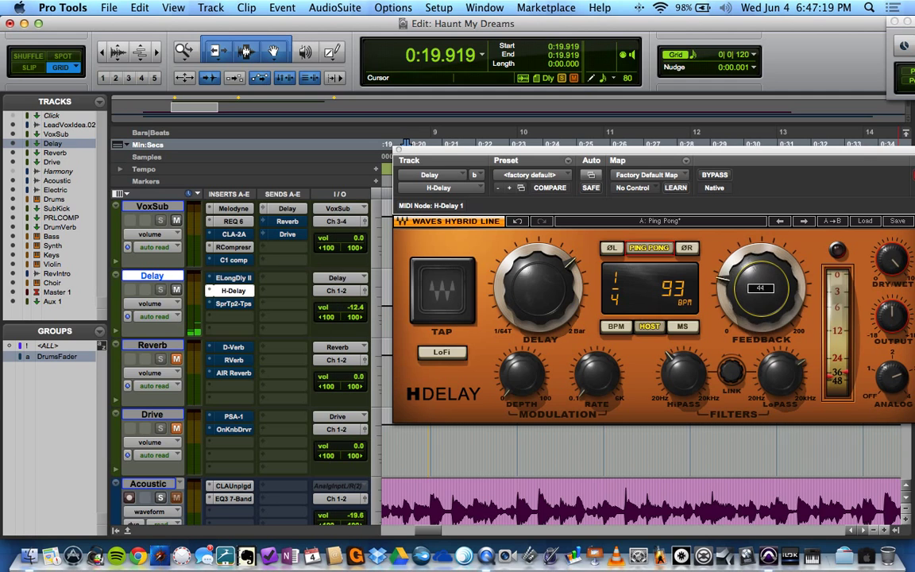
{"action": "key", "text": "space"}
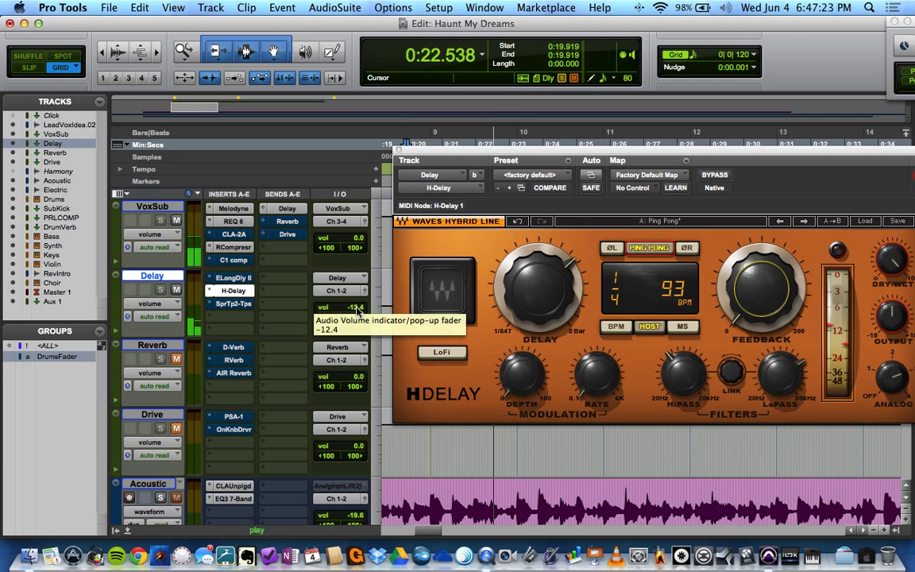
{"action": "left_click_drag", "start_coordinate": [357, 313], "coordinate": [359, 314]}
{"action": "key", "text": "space"}
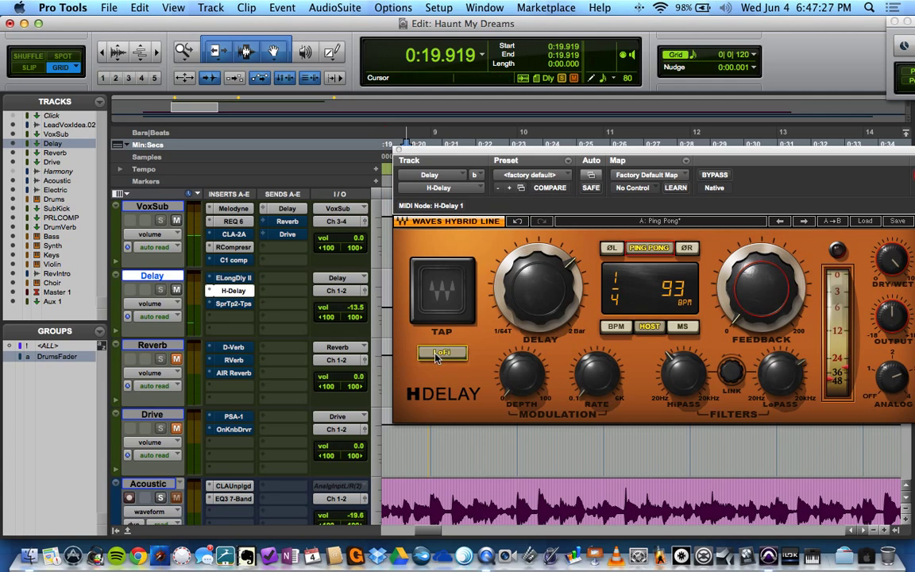
{"action": "key", "text": "space"}
{"action": "left_click_drag", "start_coordinate": [354, 310], "coordinate": [356, 308]}
{"action": "key", "text": "space"}
{"action": "left_click", "coordinate": [233, 291], "text": "super"}
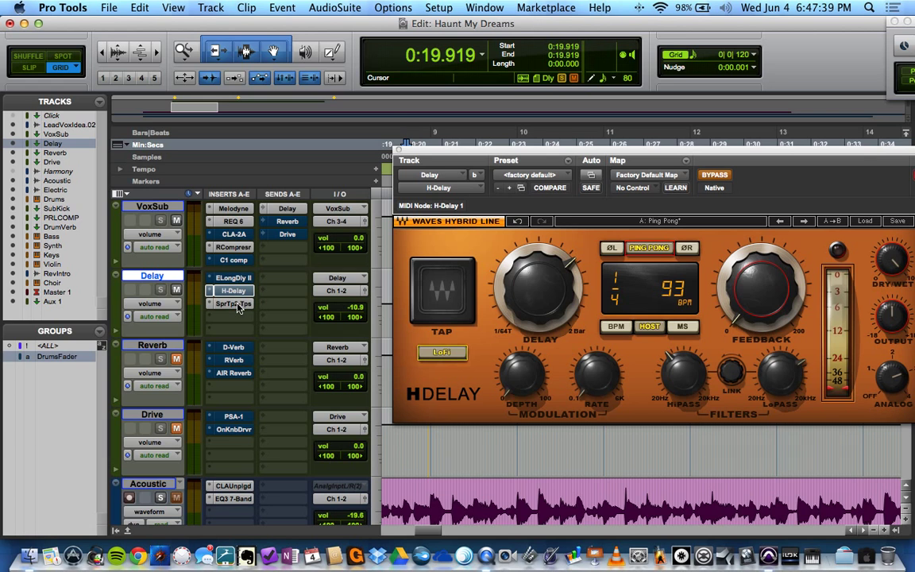
Step: Load the Ping pong preset (500 ms, feedback 30) into SuperTap 2-Taps and audition it
{"action": "left_click", "coordinate": [235, 304]}
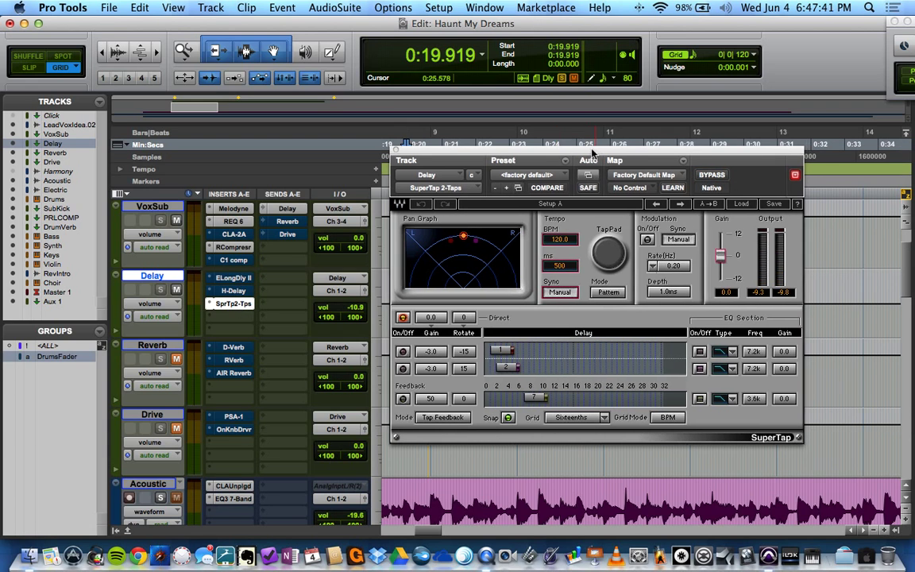
{"action": "left_click_drag", "start_coordinate": [591, 152], "coordinate": [579, 152]}
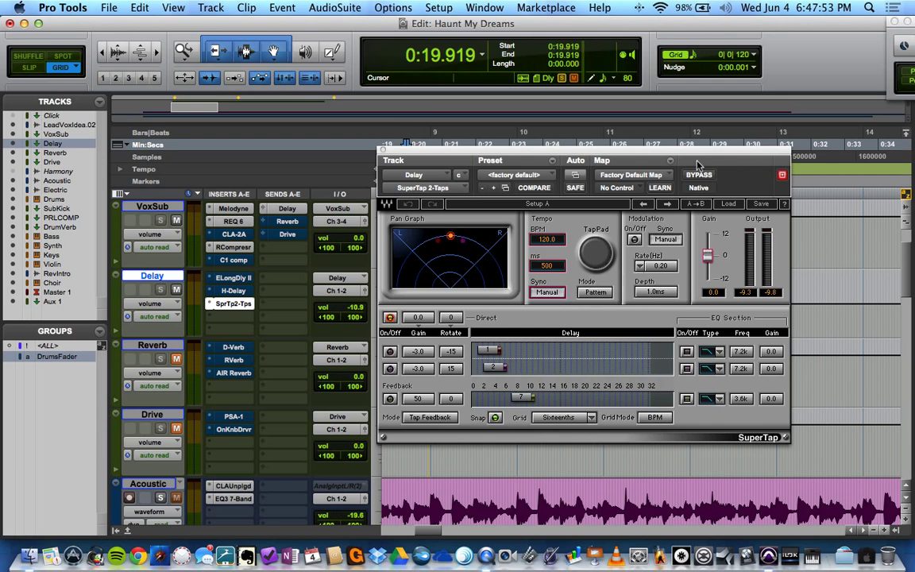
{"action": "left_click", "coordinate": [728, 204]}
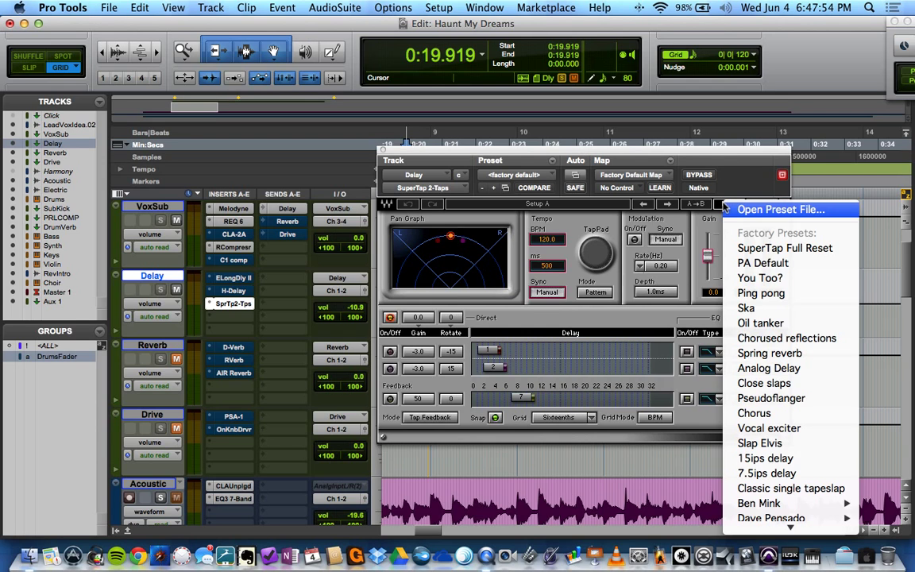
{"action": "left_click", "coordinate": [747, 293]}
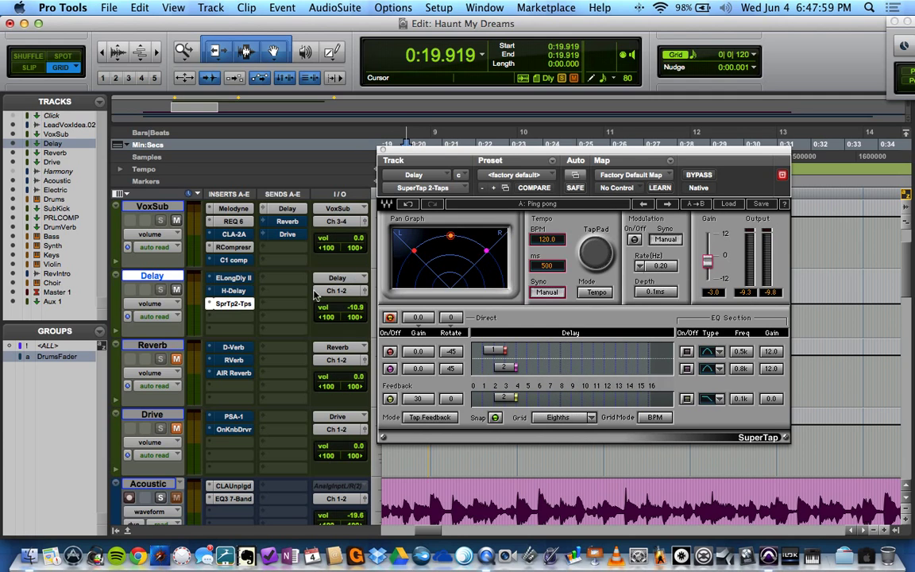
{"action": "left_click_drag", "start_coordinate": [650, 151], "coordinate": [680, 139]}
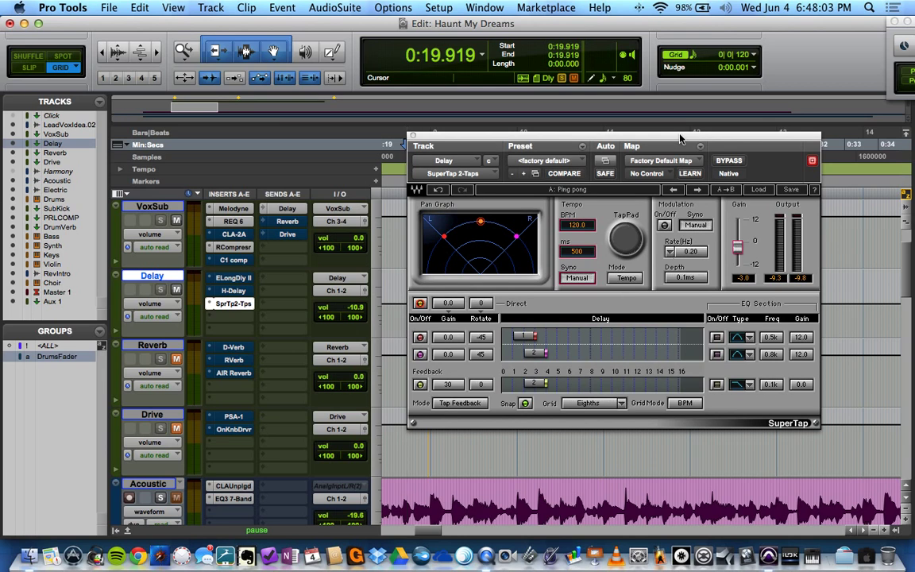
{"action": "key", "text": "space"}
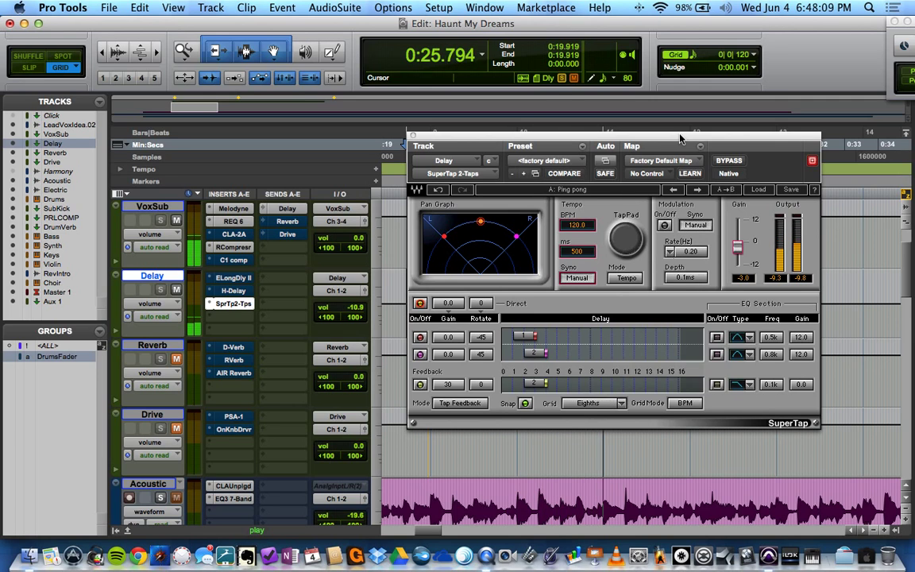
{"action": "key", "text": "space"}
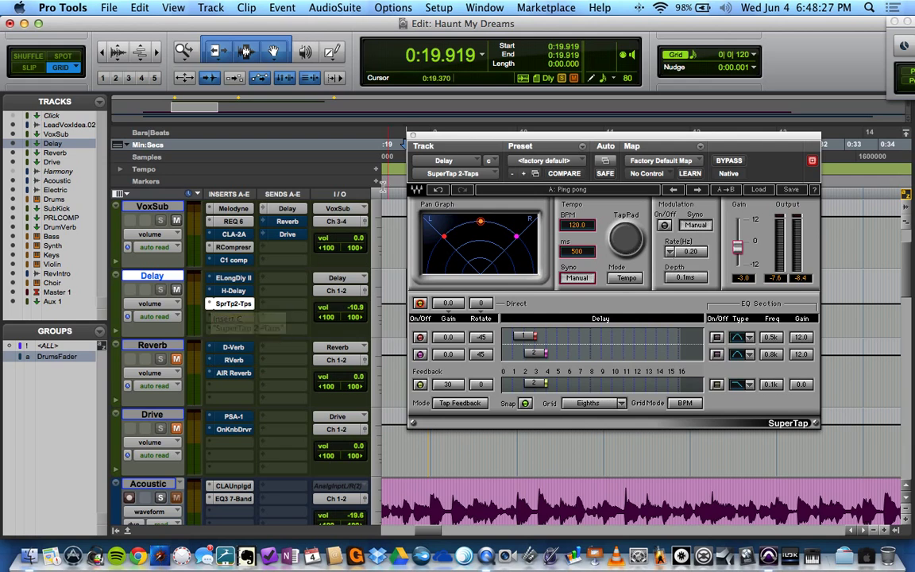
Step: Close SuperTap, check VoxSub's Reverb send fader, then unmute the Reverb aux and mute the Delay aux
{"action": "key", "text": "super+w"}
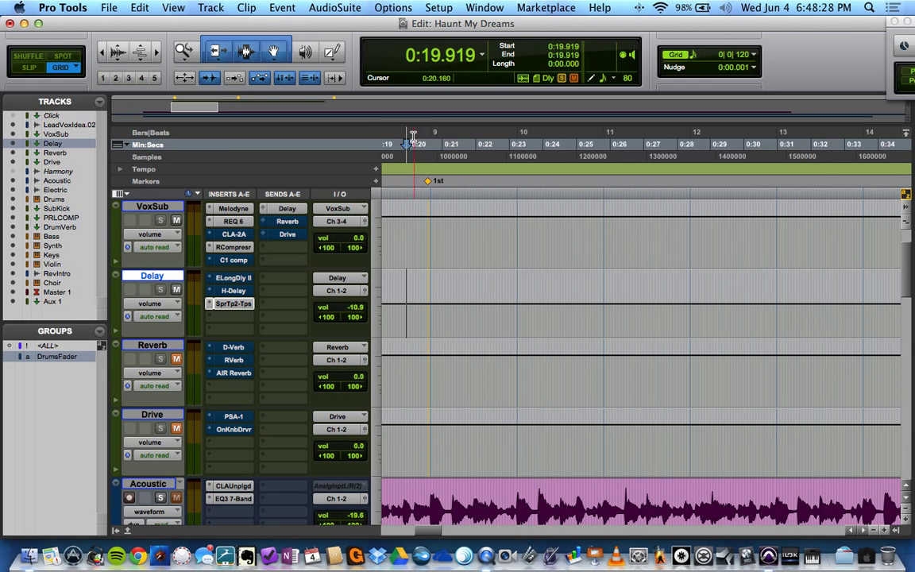
{"action": "left_click", "coordinate": [288, 221]}
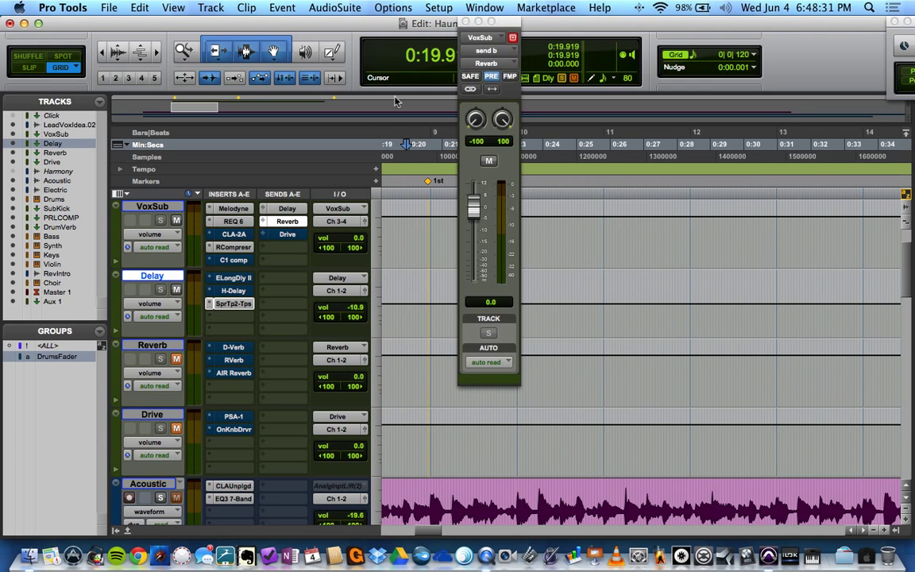
{"action": "key", "text": "super+w"}
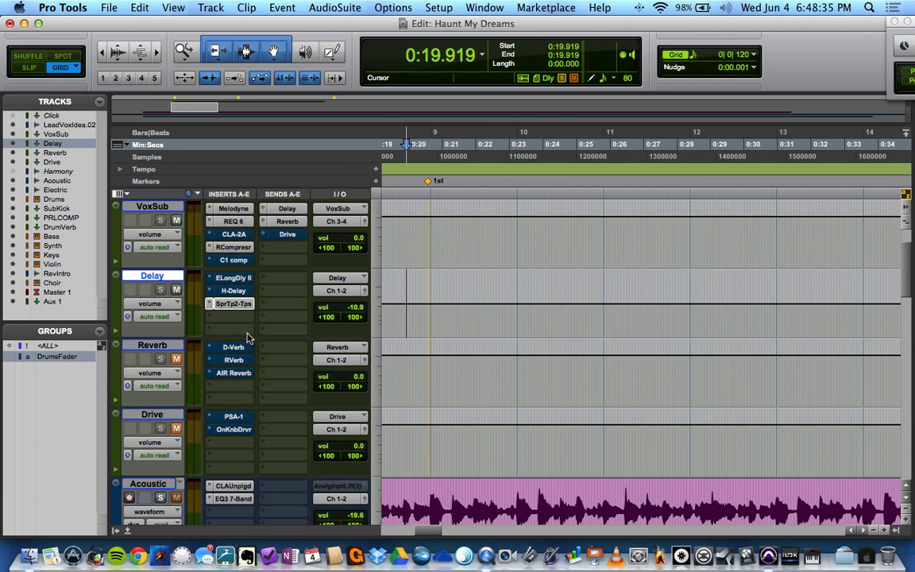
{"action": "left_click", "coordinate": [175, 359]}
{"action": "left_click", "coordinate": [176, 290]}
Step: Open the Reverb track's D-Verb, try Room 2 then Plate at Medium size, and un-bypass it
{"action": "left_click", "coordinate": [231, 349]}
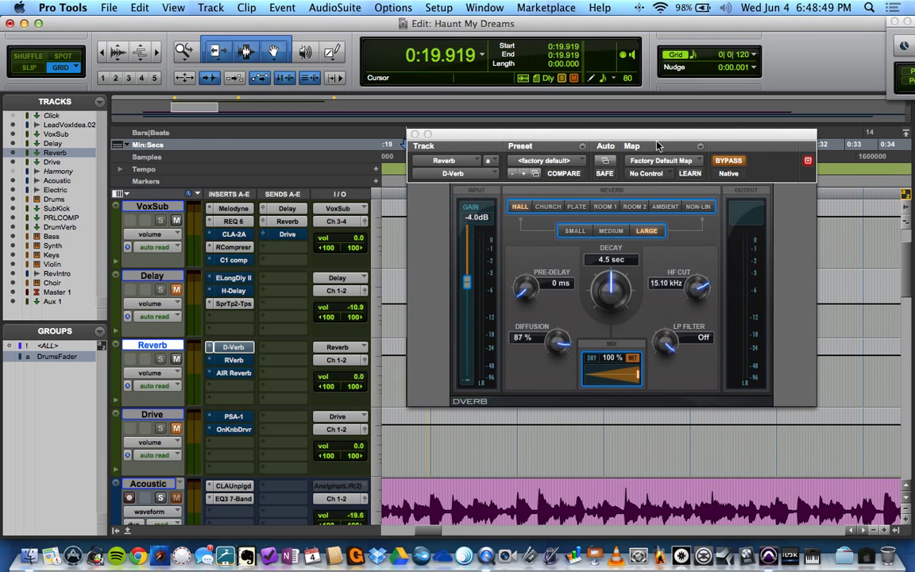
{"action": "left_click_drag", "start_coordinate": [657, 139], "coordinate": [541, 129]}
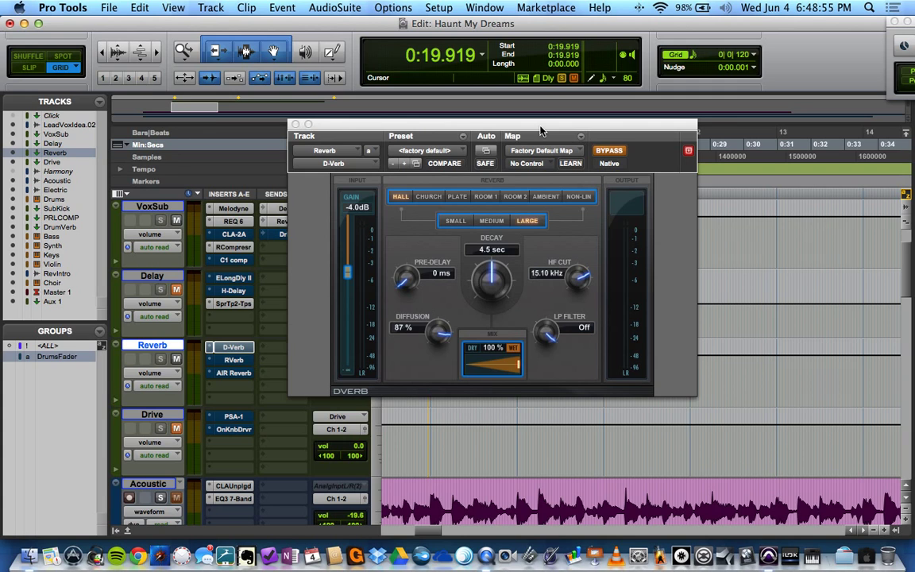
{"action": "left_click_drag", "start_coordinate": [540, 130], "coordinate": [594, 128]}
{"action": "left_click", "coordinate": [567, 197]}
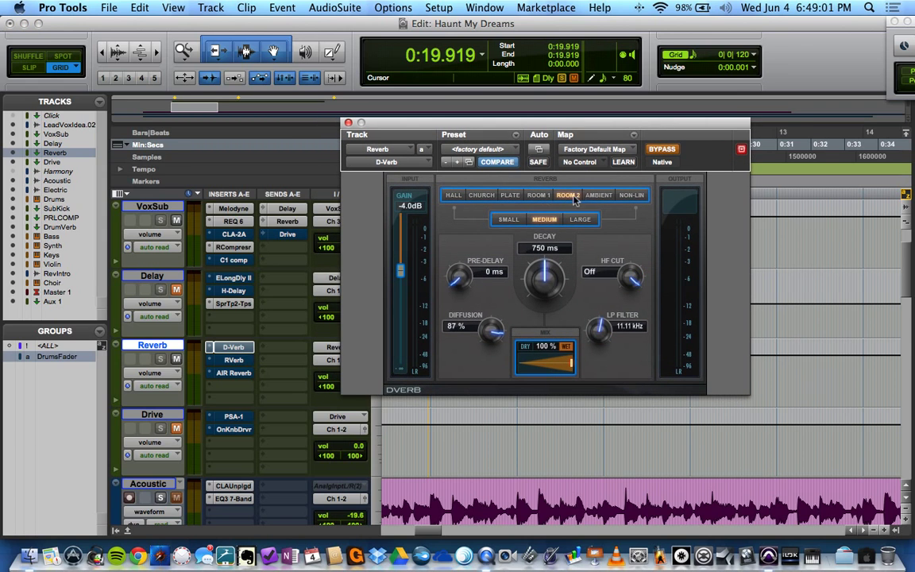
{"action": "left_click", "coordinate": [509, 195]}
{"action": "left_click_drag", "start_coordinate": [548, 123], "coordinate": [596, 119]}
{"action": "left_click", "coordinate": [592, 217]}
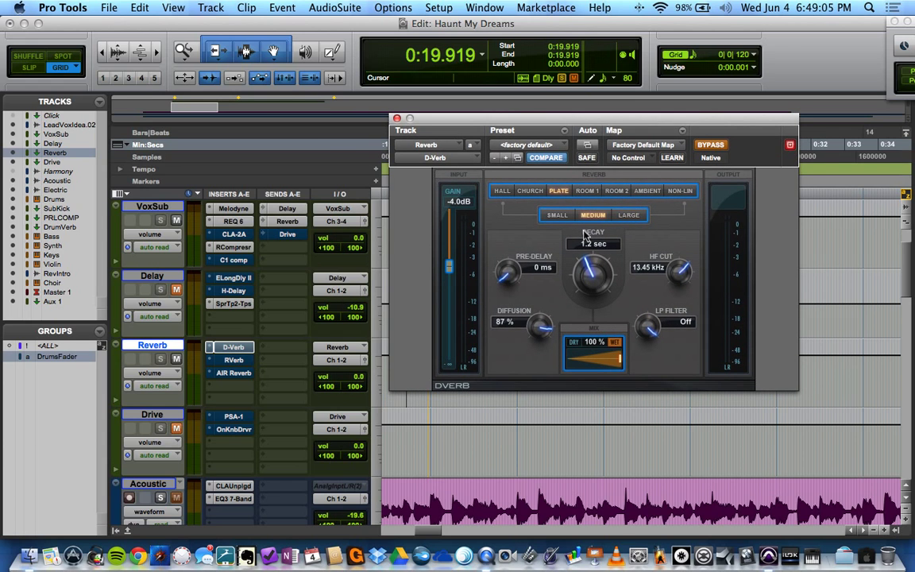
{"action": "left_click", "coordinate": [239, 349], "text": "super"}
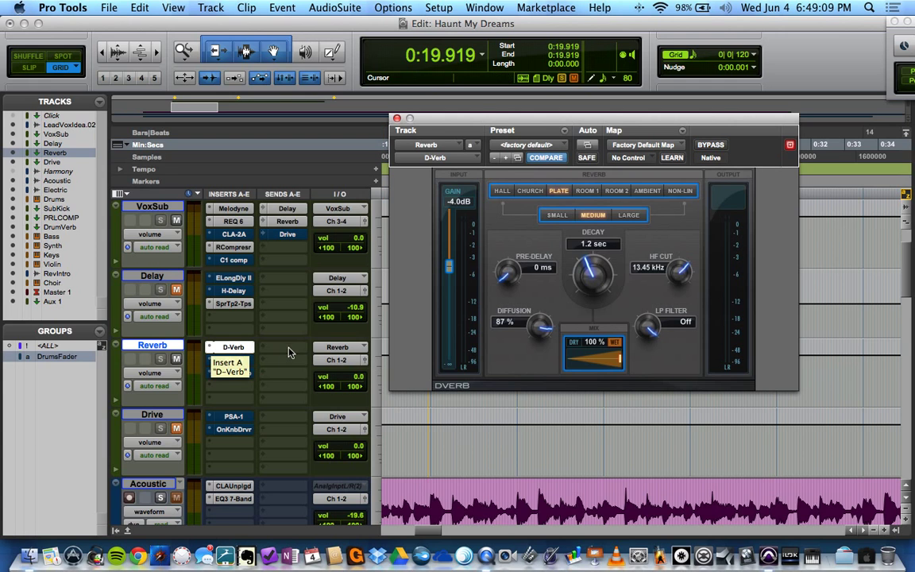
Step: Lower the Reverb track to -3.1 dB and switch D-Verb to the Church algorithm (8.7 s decay)
{"action": "key", "text": "space"}
{"action": "left_click_drag", "start_coordinate": [359, 381], "coordinate": [358, 383]}
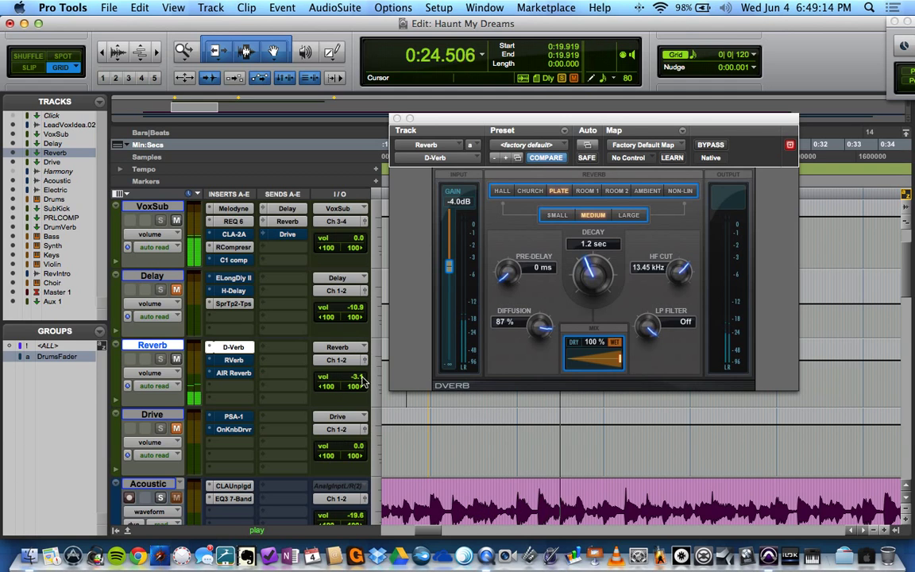
{"action": "key", "text": "space"}
{"action": "left_click", "coordinate": [536, 198]}
{"action": "left_click", "coordinate": [532, 193]}
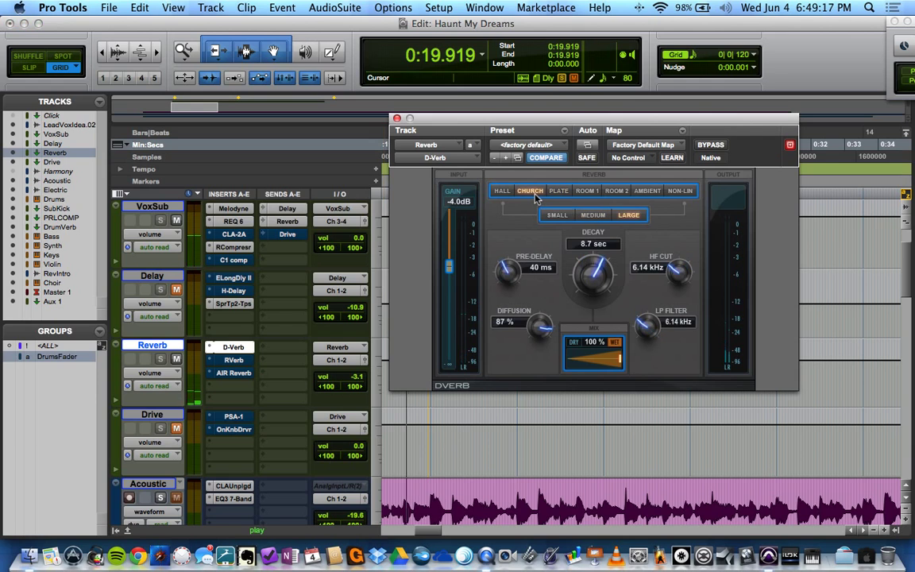
{"action": "key", "text": "space"}
{"action": "key", "text": "space"}
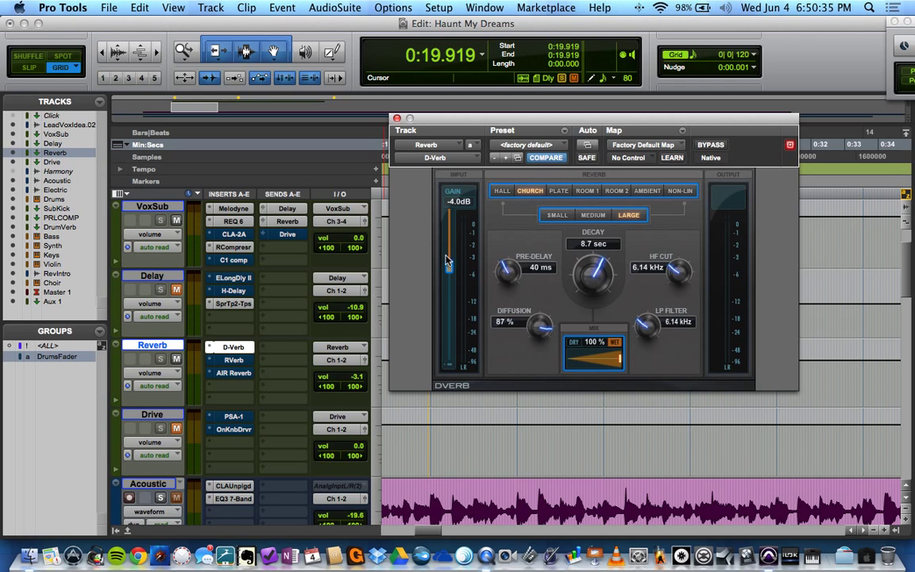
Step: Bypass D-Verb, load RVerb's Vocal Plate preset, un-bypass it, and audition
{"action": "left_click", "coordinate": [241, 352], "text": "super"}
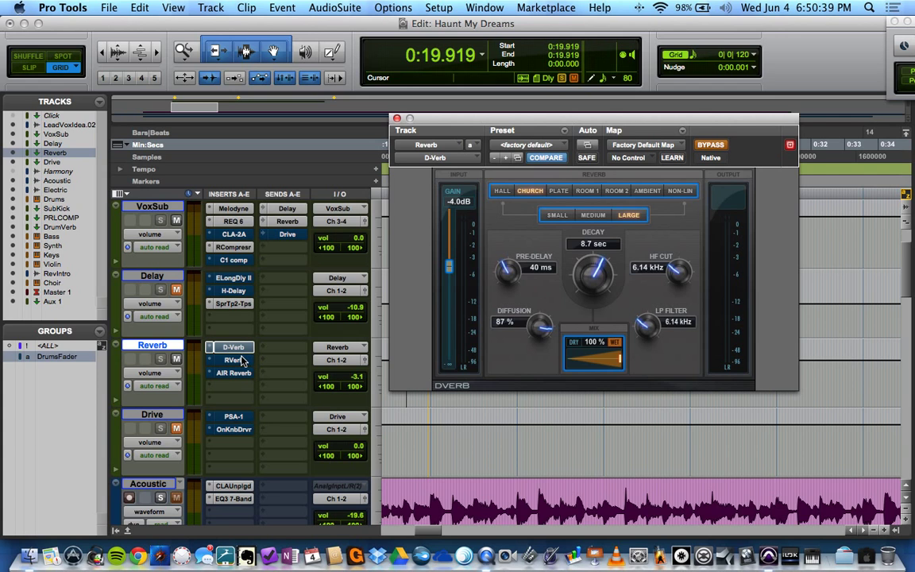
{"action": "left_click", "coordinate": [242, 360]}
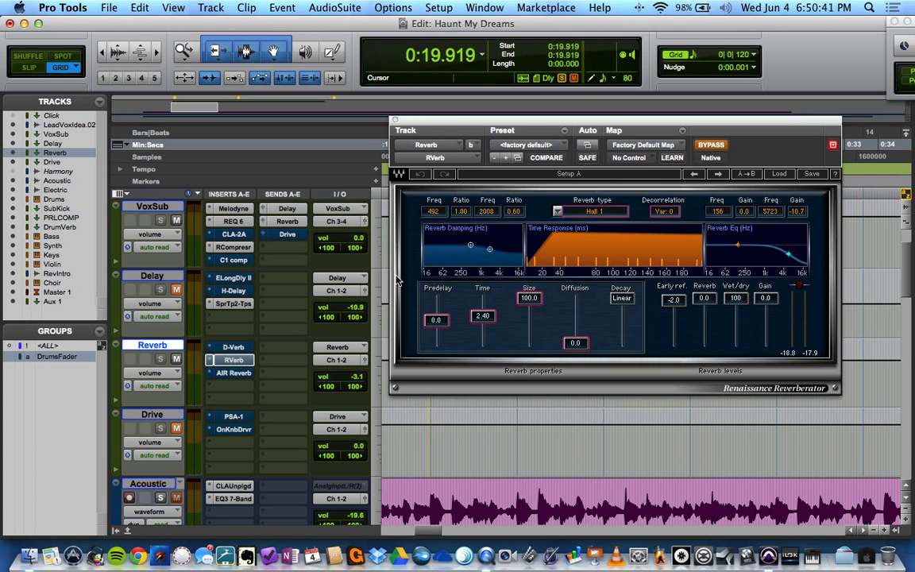
{"action": "left_click_drag", "start_coordinate": [630, 123], "coordinate": [599, 139]}
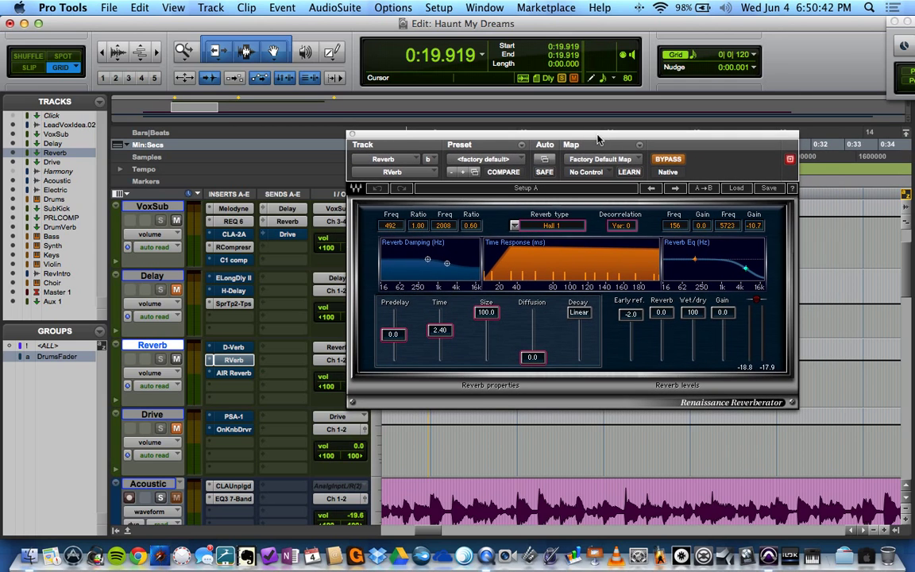
{"action": "left_click", "coordinate": [731, 191]}
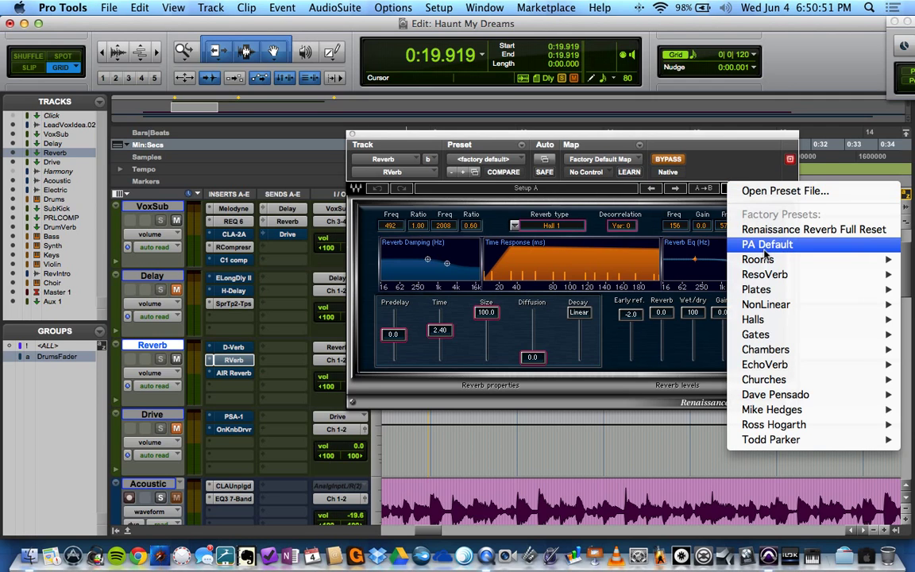
{"action": "mouse_move", "coordinate": [754, 289]}
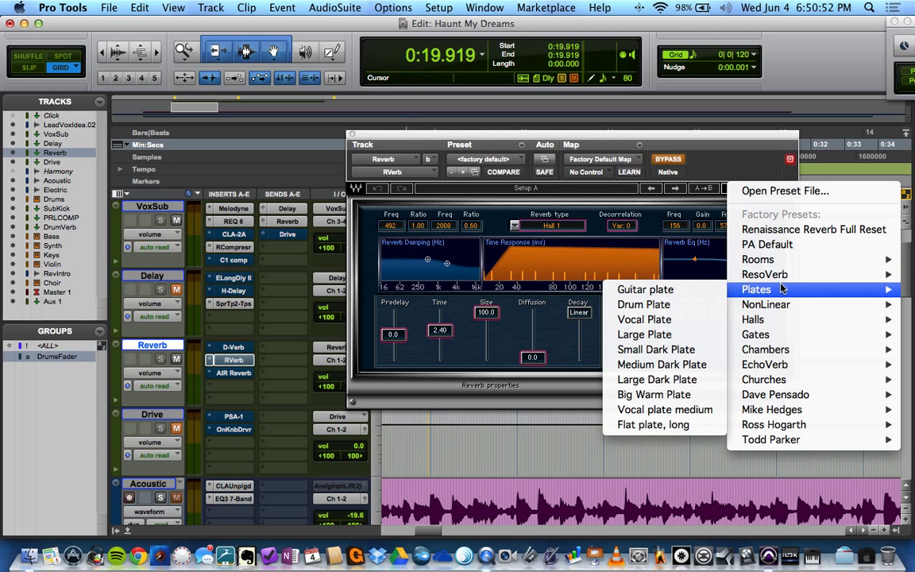
{"action": "left_click", "coordinate": [662, 319]}
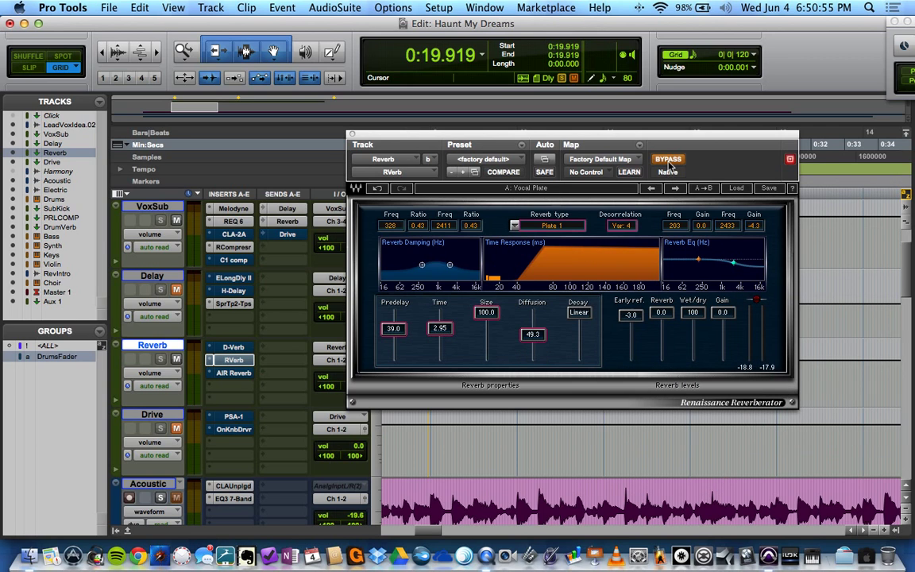
{"action": "left_click", "coordinate": [668, 160]}
{"action": "key", "text": "space"}
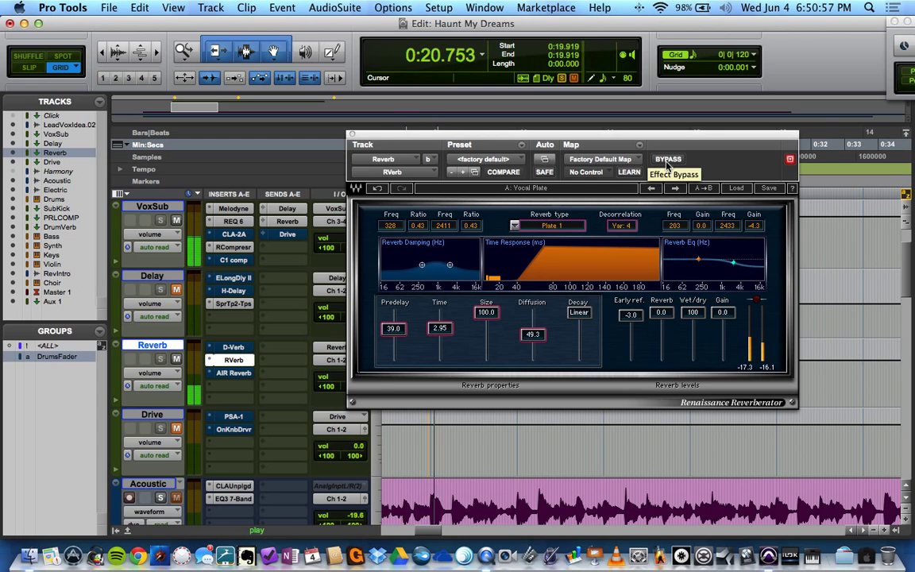
{"action": "left_click_drag", "start_coordinate": [678, 136], "coordinate": [707, 128]}
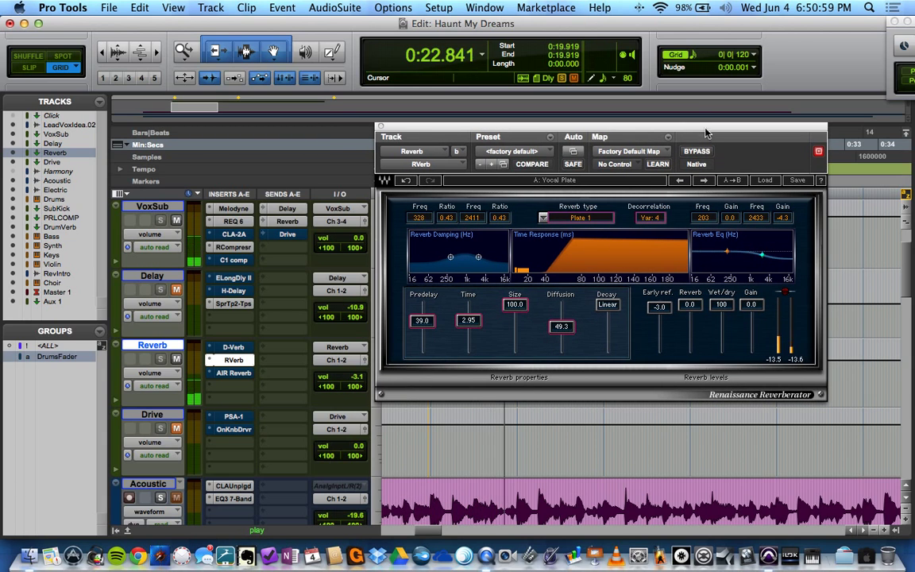
{"action": "key", "text": "space"}
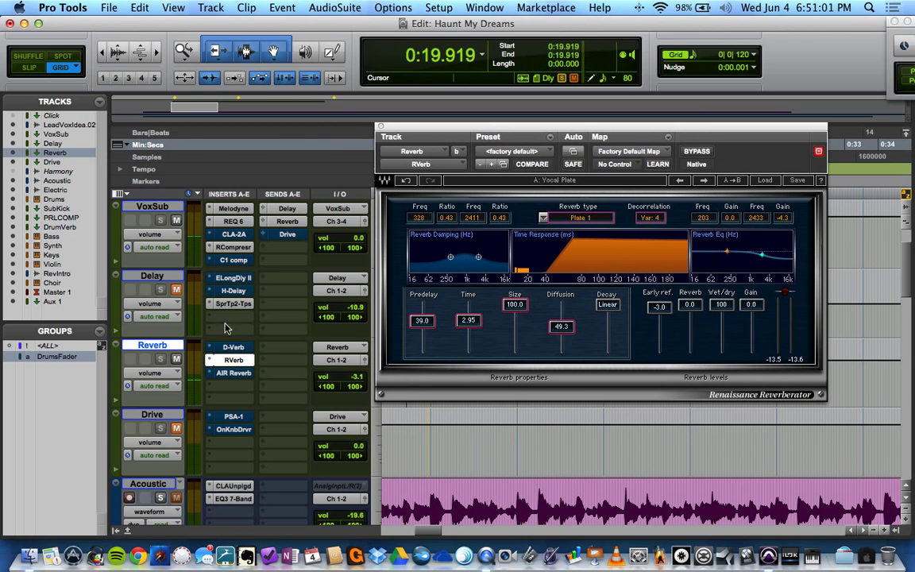
Step: Compare RVerb against D-Verb, then close the RVerb window and resume playback
{"action": "left_click", "coordinate": [233, 348]}
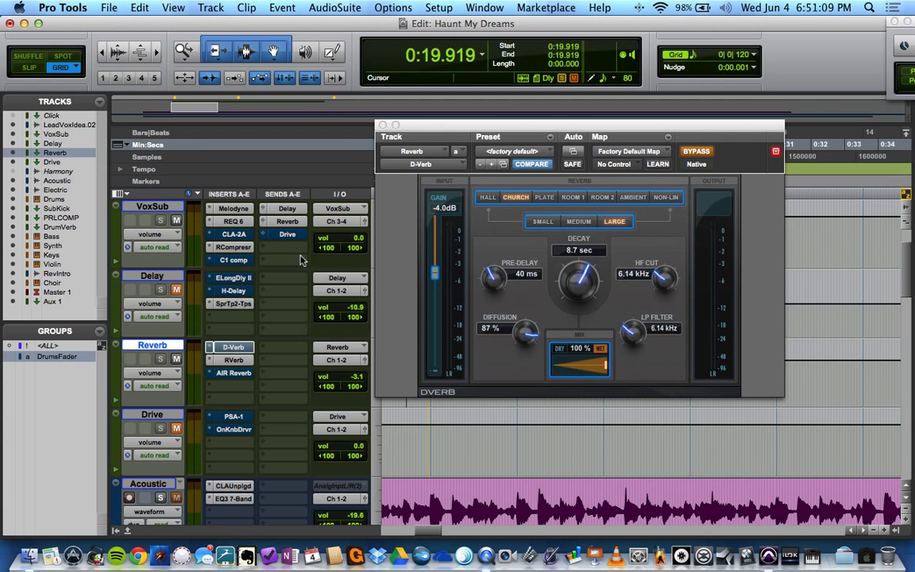
{"action": "left_click", "coordinate": [231, 360]}
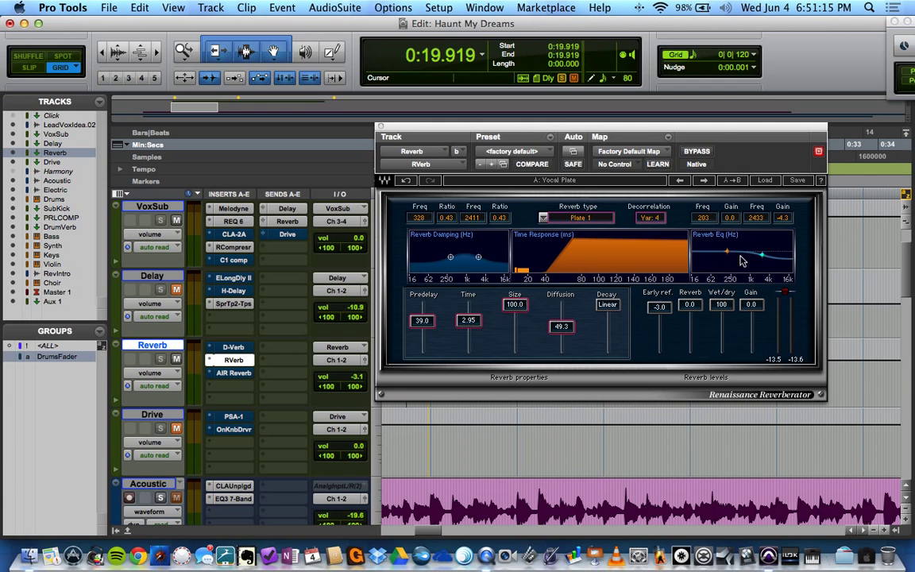
{"action": "scroll", "coordinate": [294, 349], "scroll_direction": "down", "scroll_amount": 3}
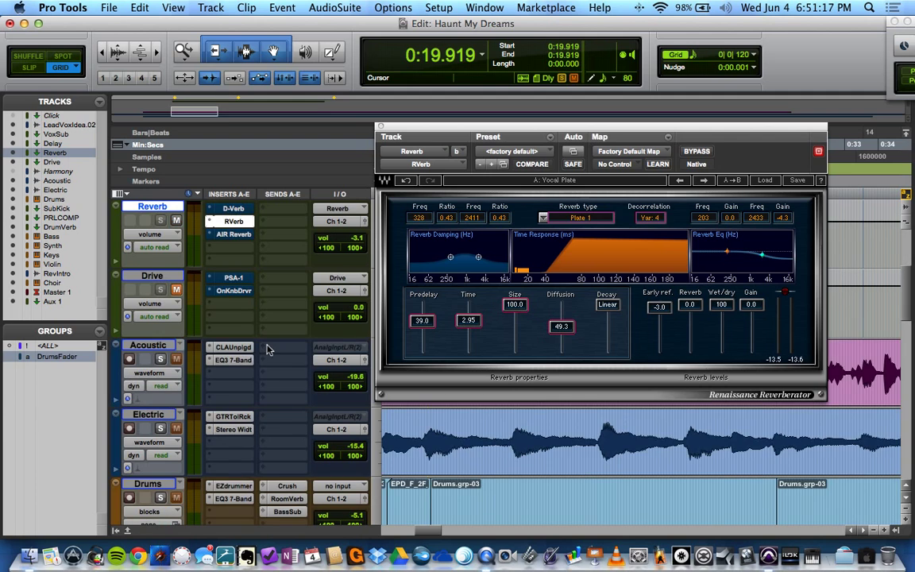
{"action": "scroll", "coordinate": [268, 350], "scroll_direction": "up", "scroll_amount": 3}
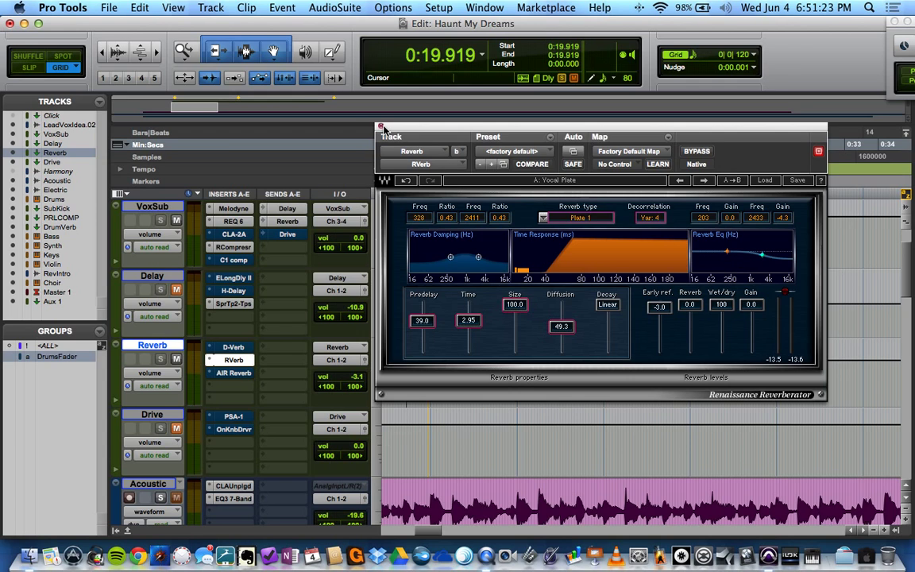
{"action": "left_click", "coordinate": [380, 126]}
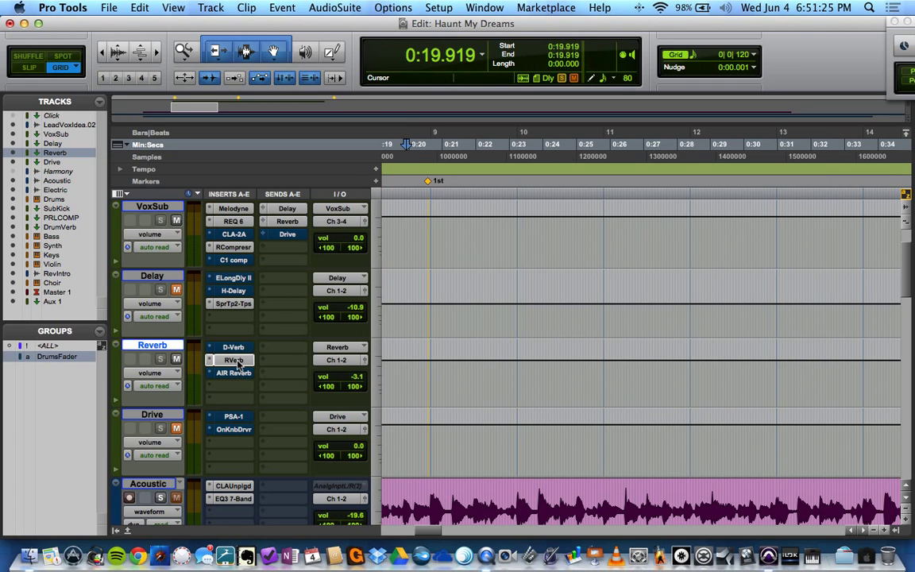
{"action": "key", "text": "space"}
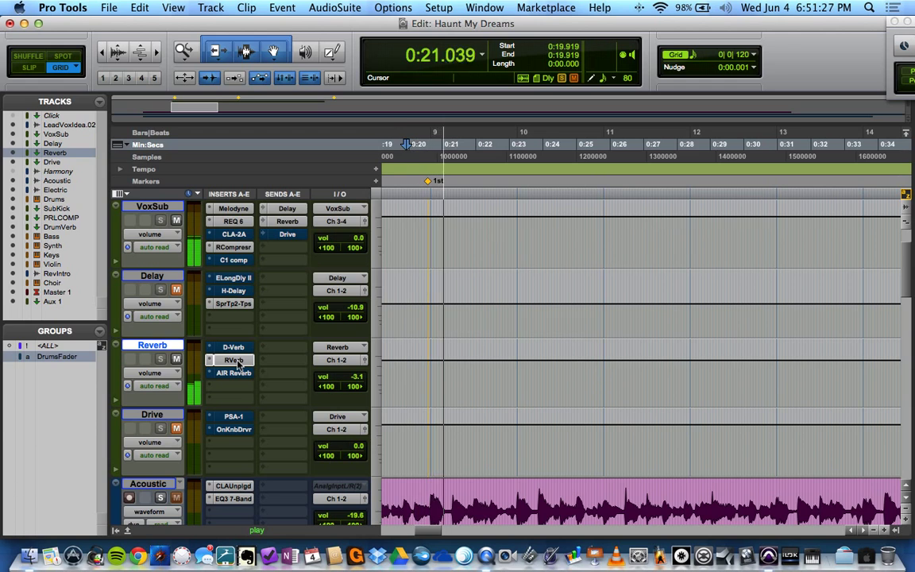
Step: Open the Reverb track's AIR Reverb, load the 02 Basic Medium preset, and start playback
{"action": "key", "text": "space"}
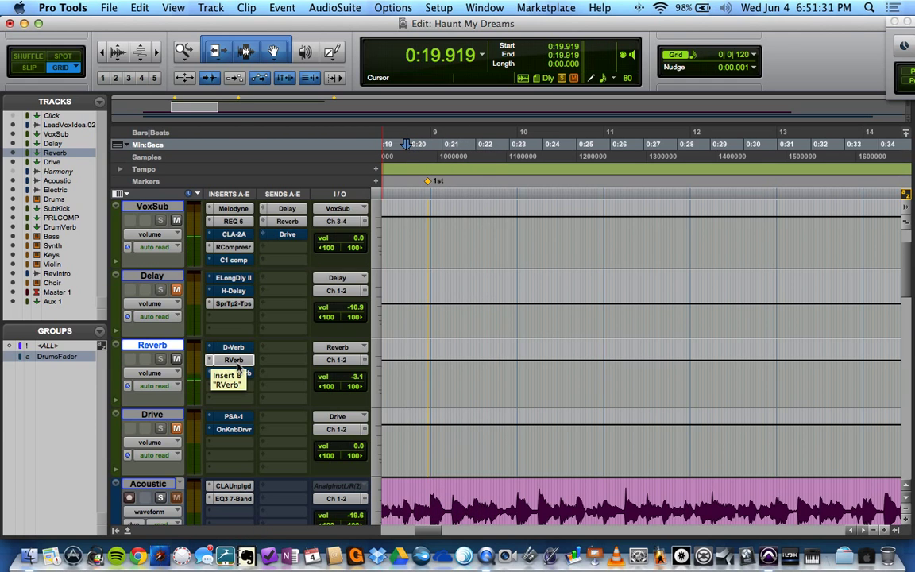
{"action": "left_click_drag", "start_coordinate": [239, 365], "coordinate": [236, 375]}
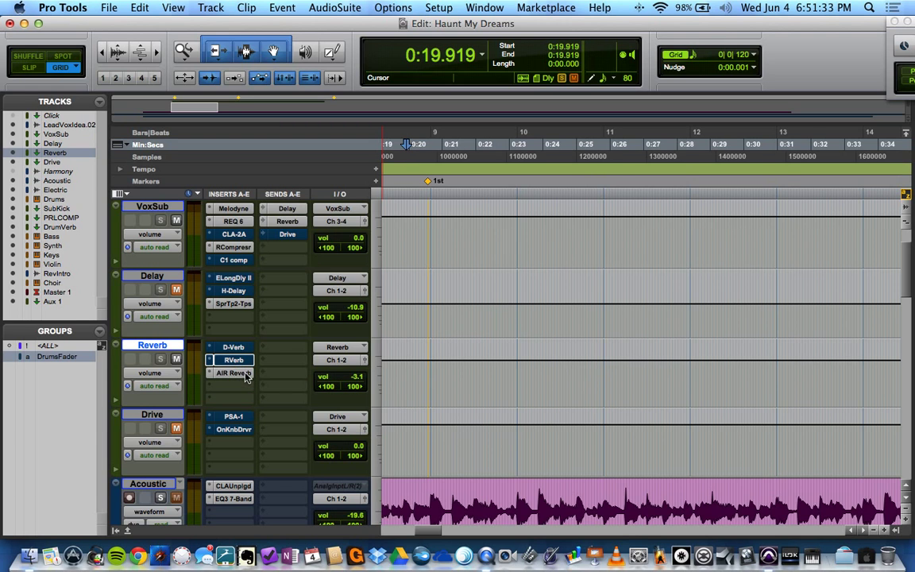
{"action": "left_click", "coordinate": [237, 375]}
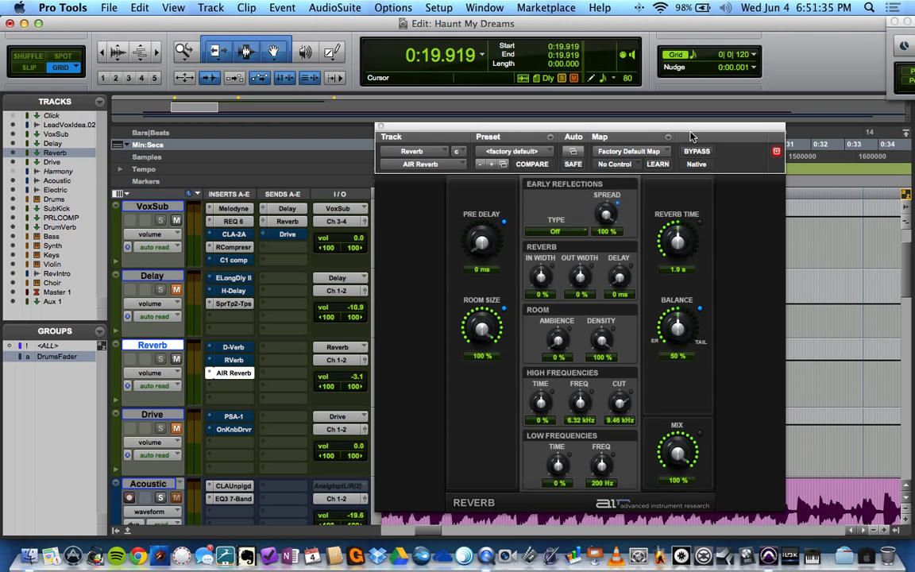
{"action": "left_click_drag", "start_coordinate": [691, 137], "coordinate": [698, 113]}
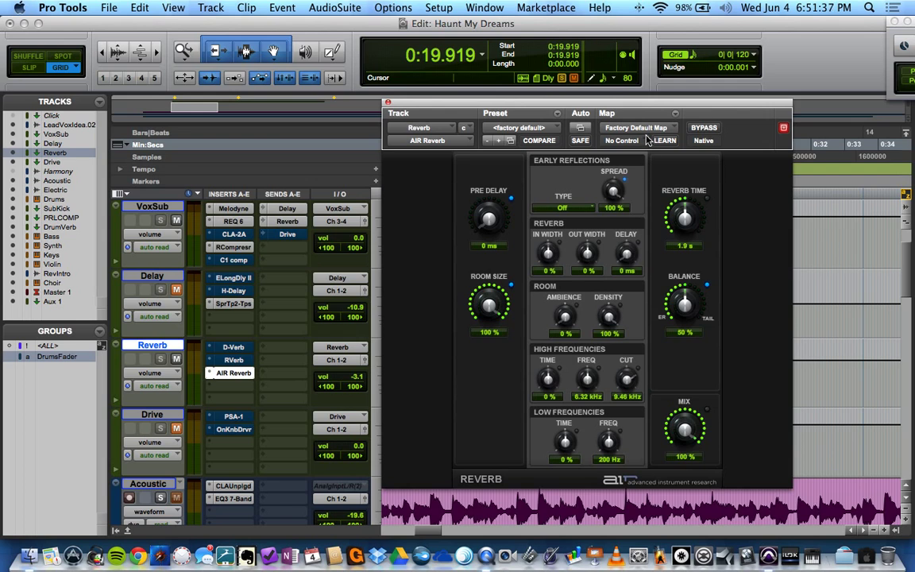
{"action": "left_click", "coordinate": [556, 129]}
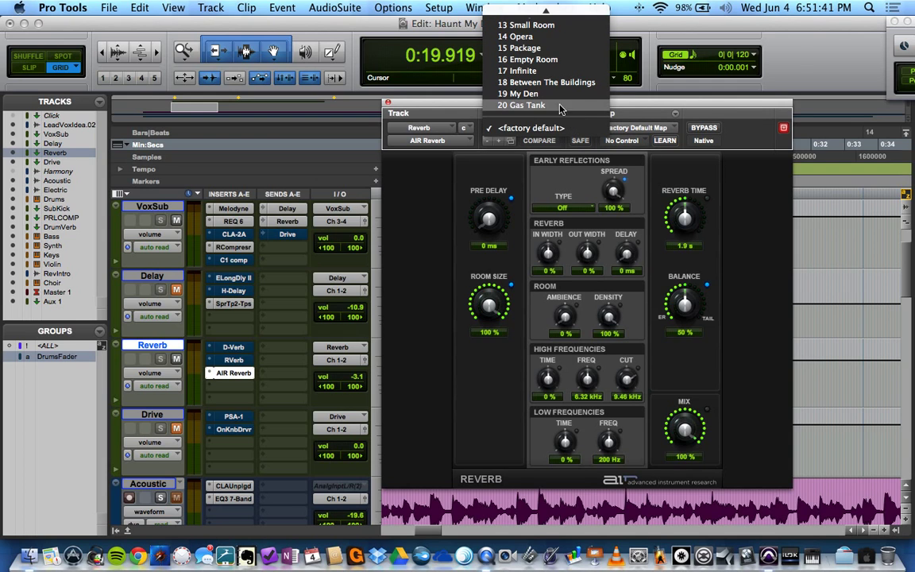
{"action": "mouse_move", "coordinate": [552, 17]}
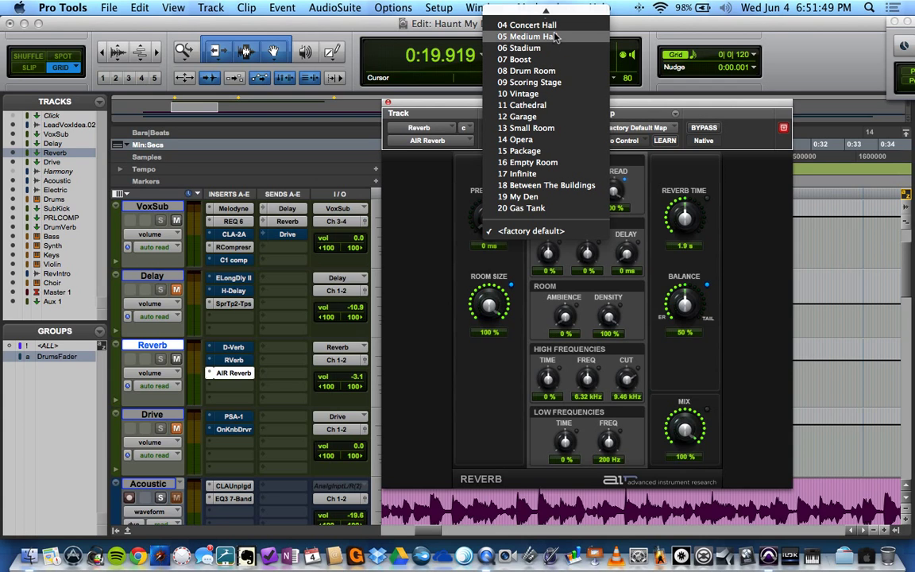
{"action": "scroll", "coordinate": [571, 40], "scroll_direction": "up", "scroll_amount": 2}
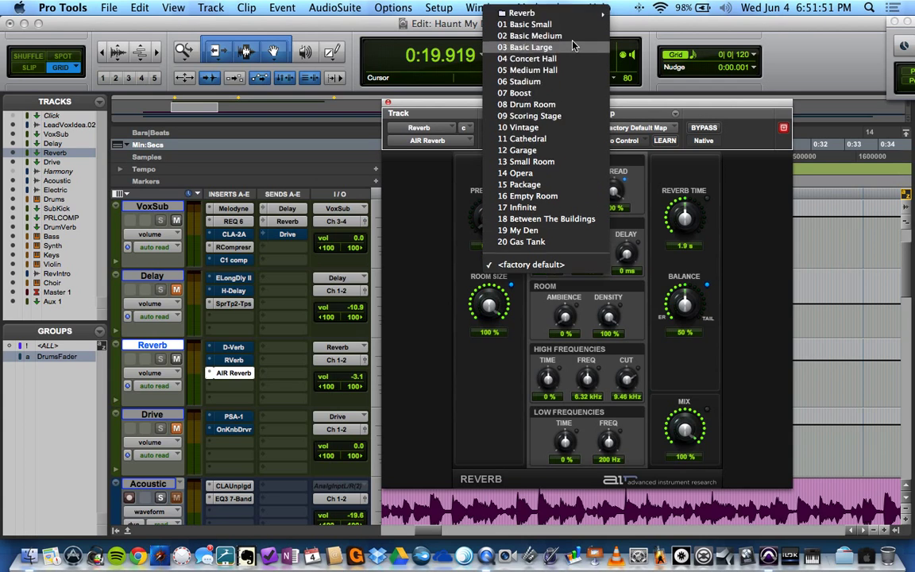
{"action": "left_click", "coordinate": [574, 36]}
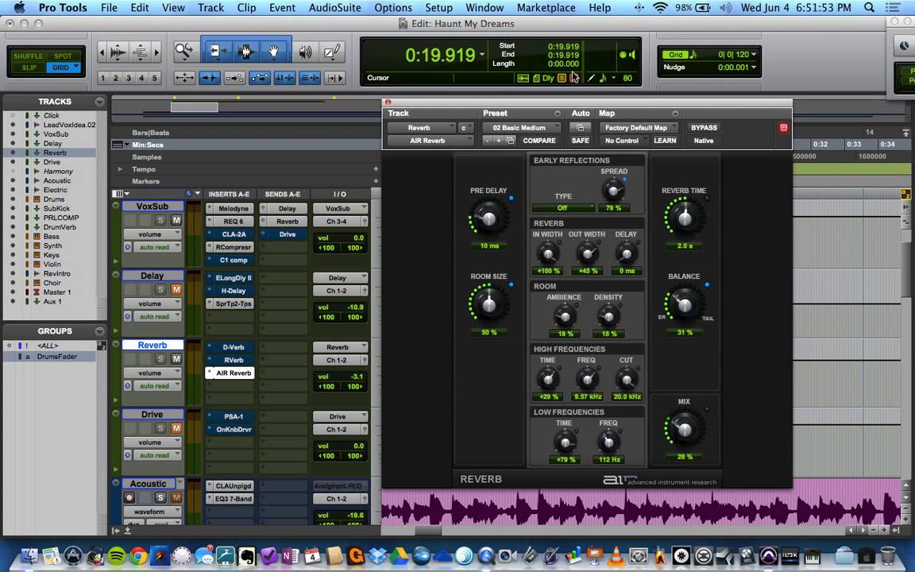
{"action": "key", "text": "space"}
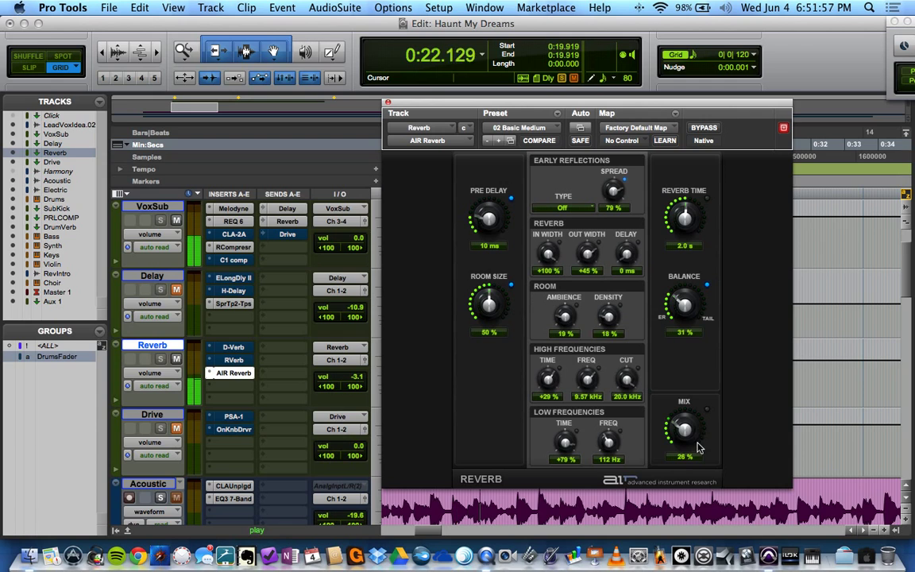
Step: Set AIR Reverb mix to 100% wet, pre-delay 20 ms and room size 53%
{"action": "left_click_drag", "start_coordinate": [683, 429], "coordinate": [695, 402]}
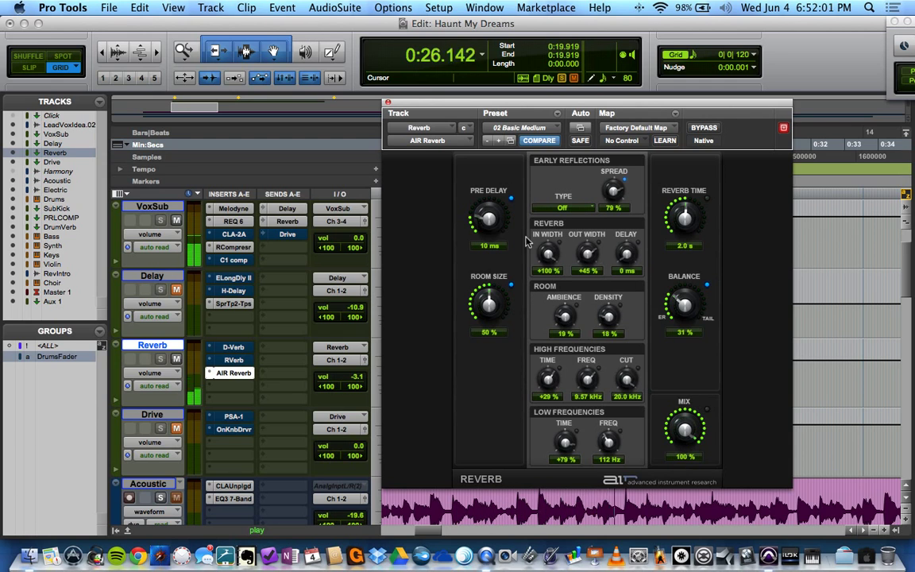
{"action": "left_click_drag", "start_coordinate": [486, 219], "coordinate": [489, 256]}
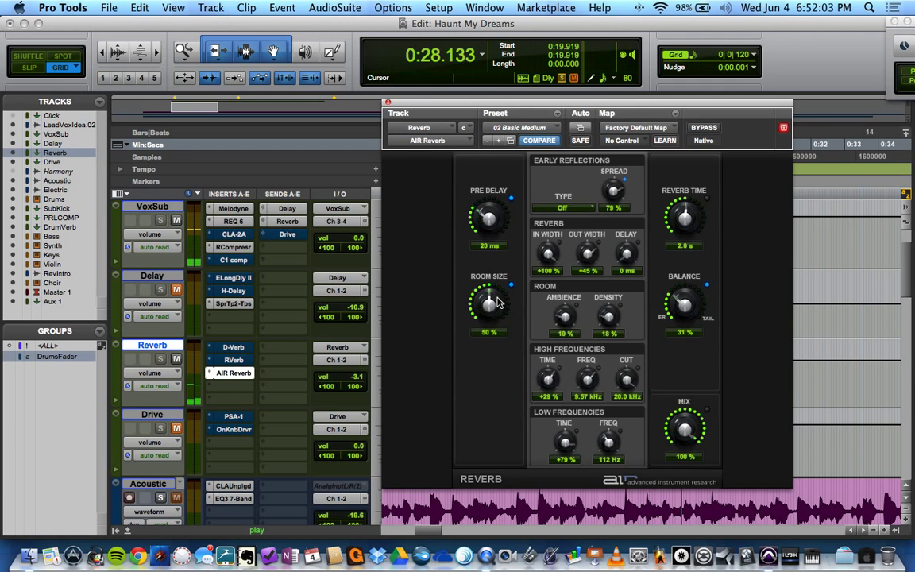
{"action": "left_click_drag", "start_coordinate": [488, 306], "coordinate": [489, 300]}
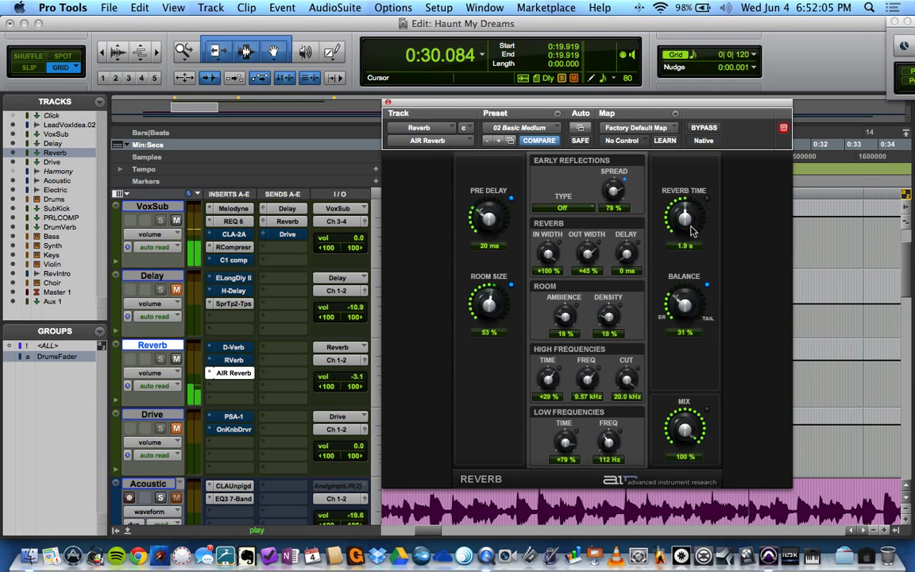
{"action": "scroll", "coordinate": [691, 228], "scroll_direction": "down", "scroll_amount": 1}
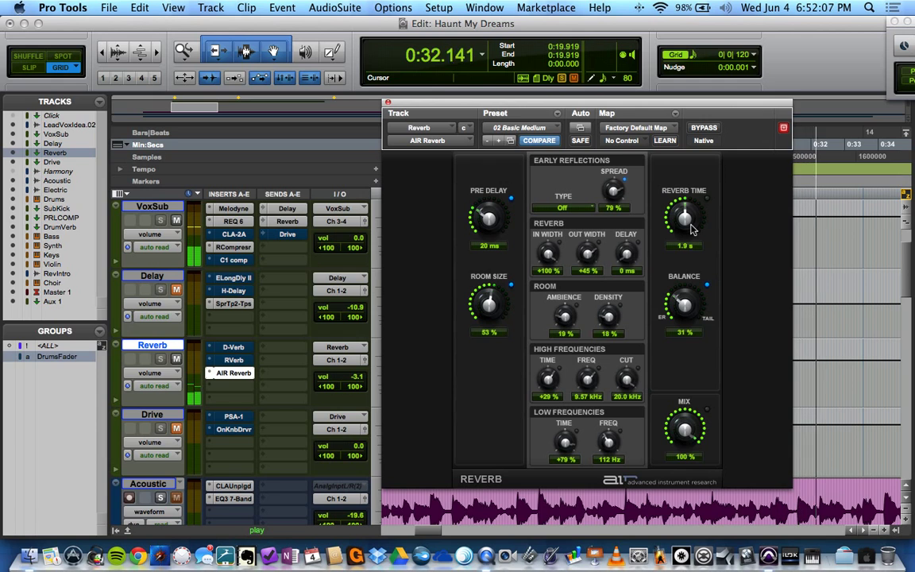
{"action": "key", "text": "space"}
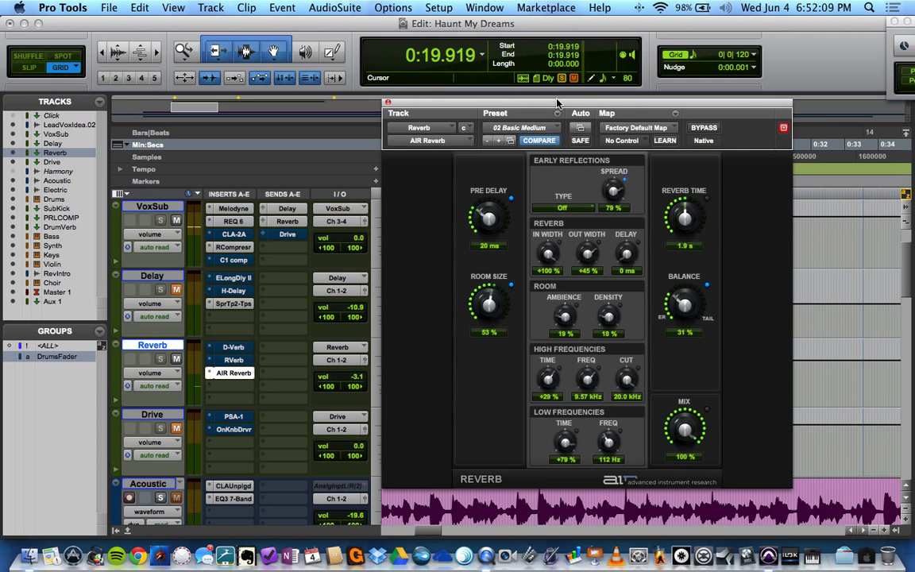
{"action": "left_click_drag", "start_coordinate": [557, 103], "coordinate": [553, 89]}
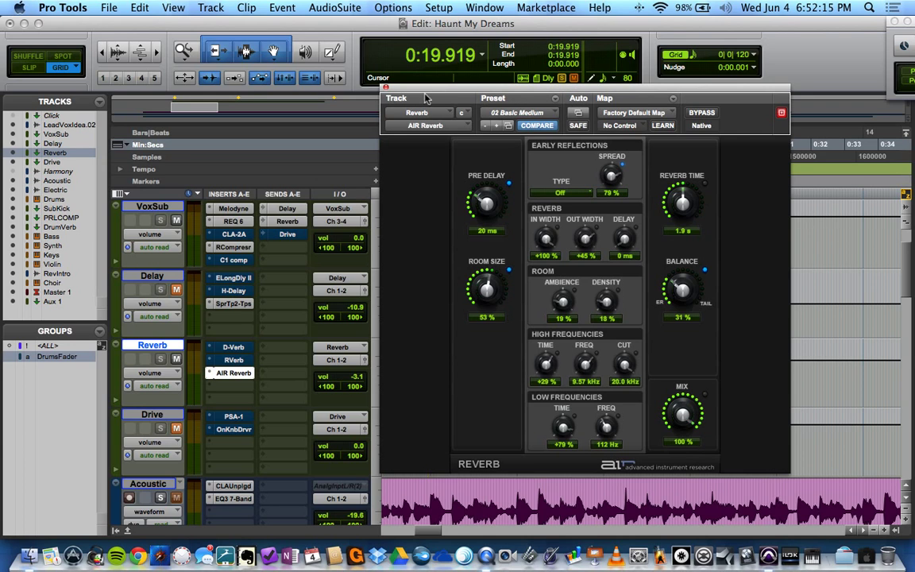
{"action": "key", "text": "space"}
{"action": "key", "text": "space"}
Step: Close the AIR Reverb plug-in window and unmute the Delay track
{"action": "left_click", "coordinate": [386, 88]}
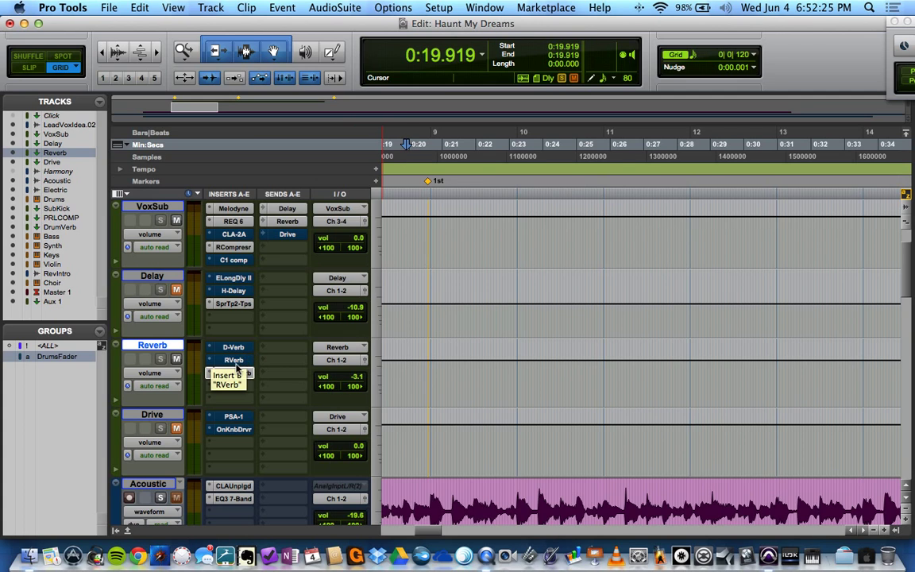
{"action": "left_click_drag", "start_coordinate": [234, 373], "coordinate": [234, 377]}
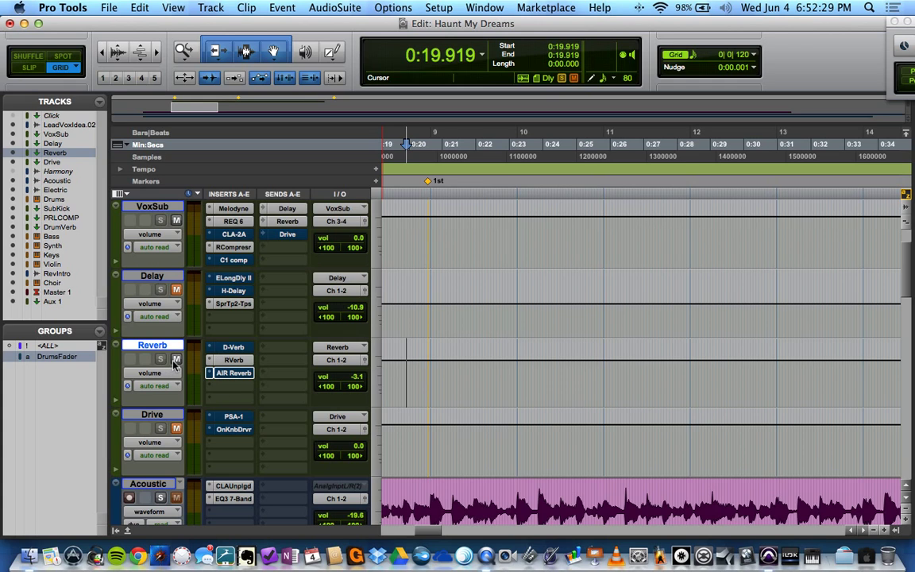
{"action": "left_click", "coordinate": [177, 290]}
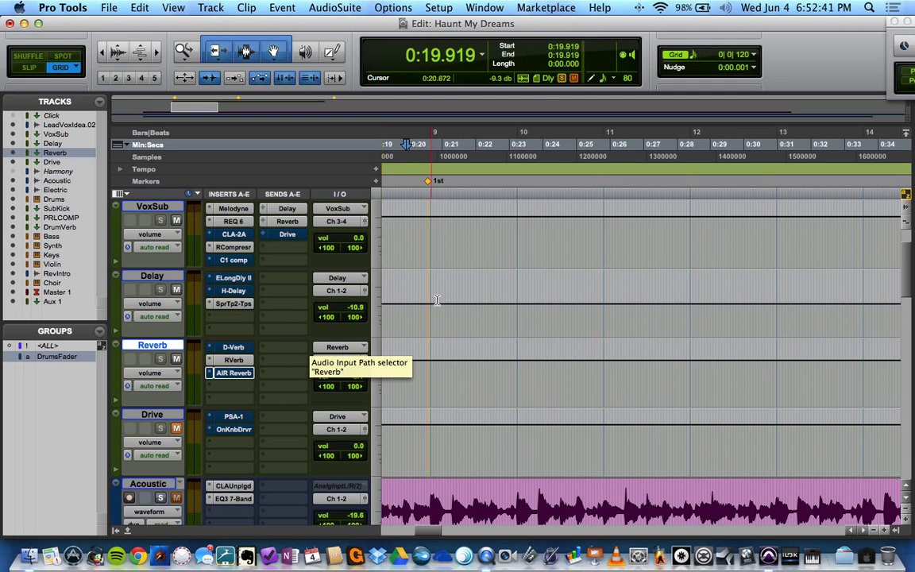
Step: During playback, set the Delay return to -14.1 dB and raise the Reverb to -2.1 dB
{"action": "key", "text": "space"}
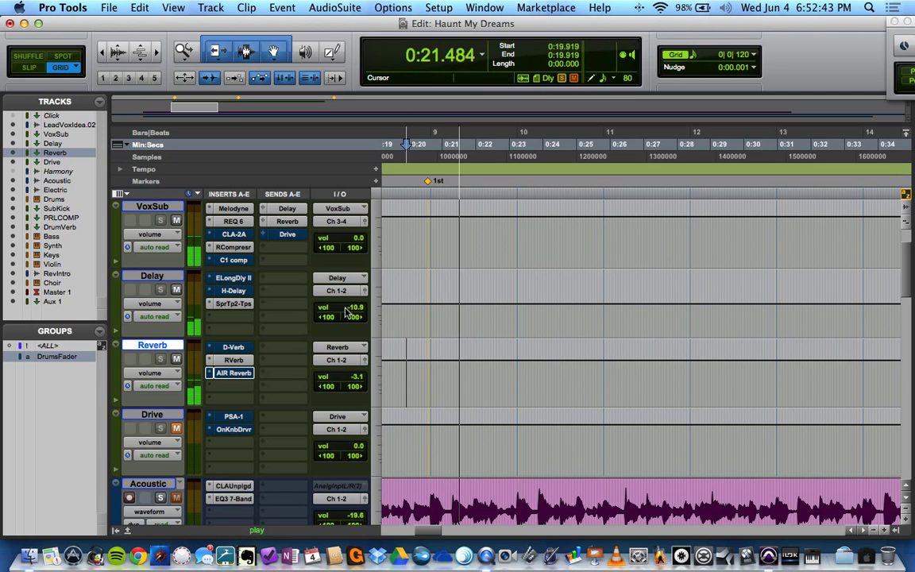
{"action": "mouse_move", "coordinate": [354, 309]}
{"action": "left_mouse_down"}
{"action": "mouse_move", "coordinate": [352, 317]}
{"action": "mouse_move", "coordinate": [351, 309]}
{"action": "left_mouse_up"}
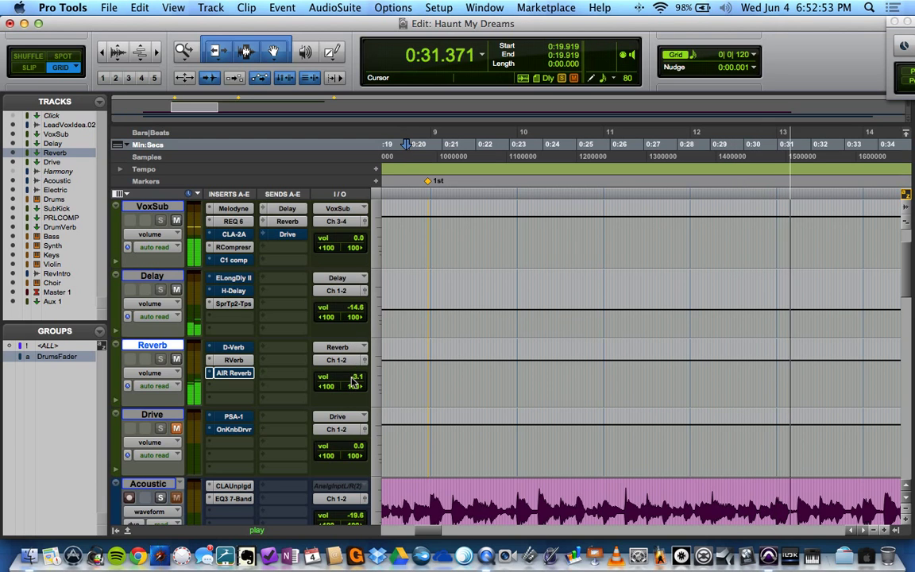
{"action": "key", "text": "space"}
{"action": "key", "text": "space"}
{"action": "left_click_drag", "start_coordinate": [353, 382], "coordinate": [354, 378]}
{"action": "left_click_drag", "start_coordinate": [353, 307], "coordinate": [356, 308]}
{"action": "key", "text": "space"}
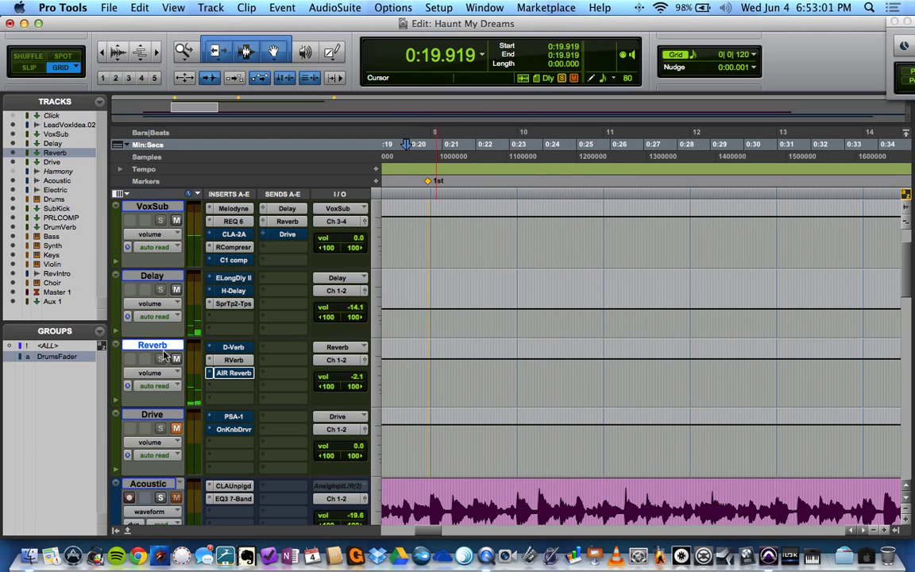
Step: Scroll the Edit window to bring the Drive track's PSA-1 insert into view
{"action": "scroll", "coordinate": [158, 262], "scroll_direction": "down", "scroll_amount": 3}
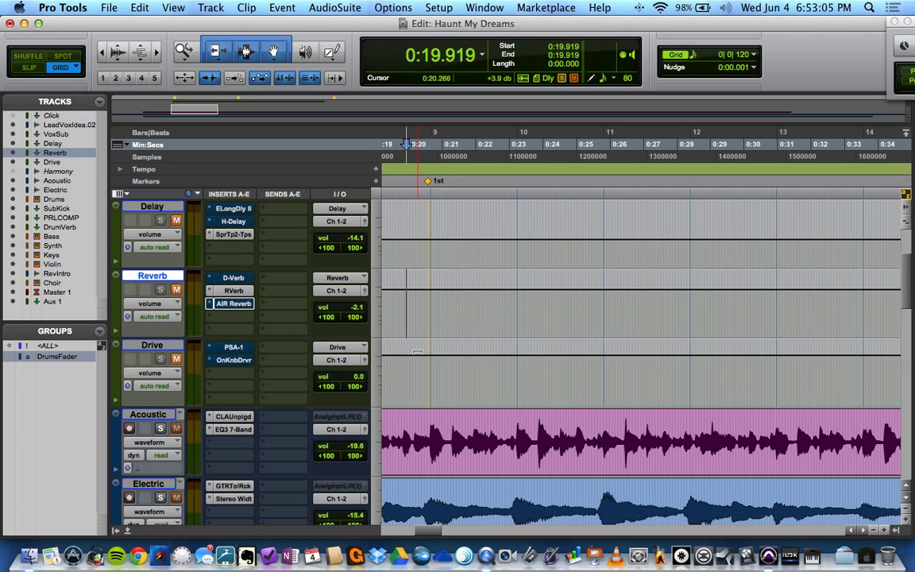
{"action": "scroll", "coordinate": [287, 346], "scroll_direction": "up", "scroll_amount": 5}
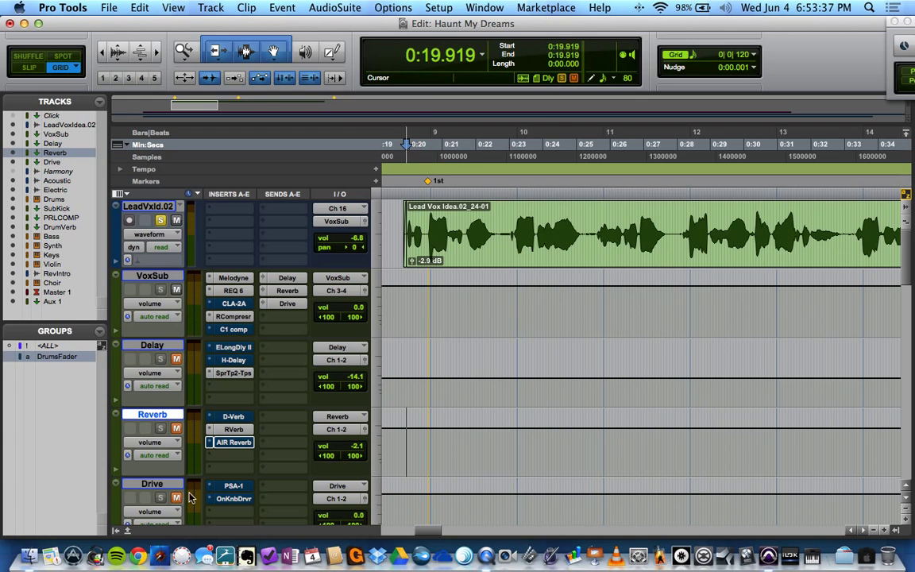
Step: Open the Drive track's SansAmp PSA-1, load the Crunch 1 preset and switch it on
{"action": "left_click", "coordinate": [238, 486]}
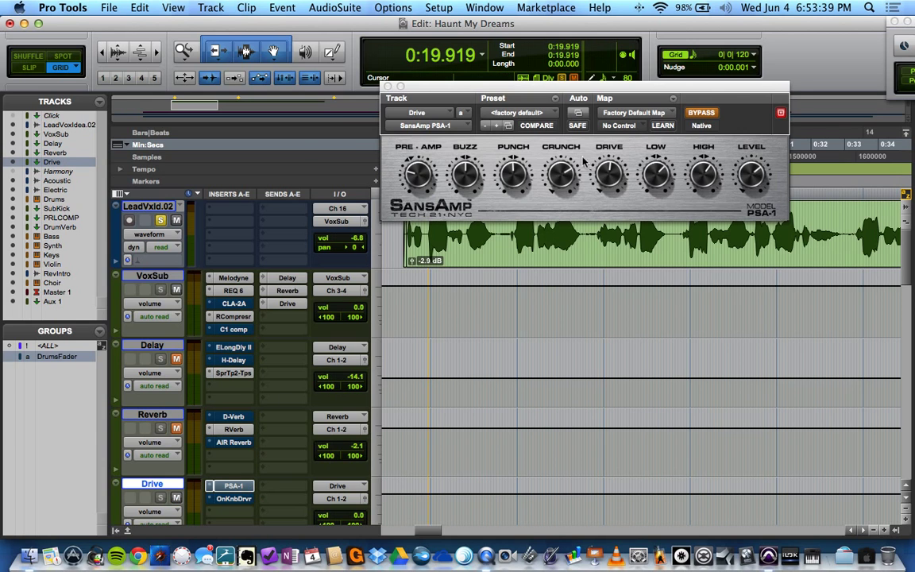
{"action": "left_click_drag", "start_coordinate": [720, 90], "coordinate": [659, 117]}
{"action": "left_click", "coordinate": [455, 137]}
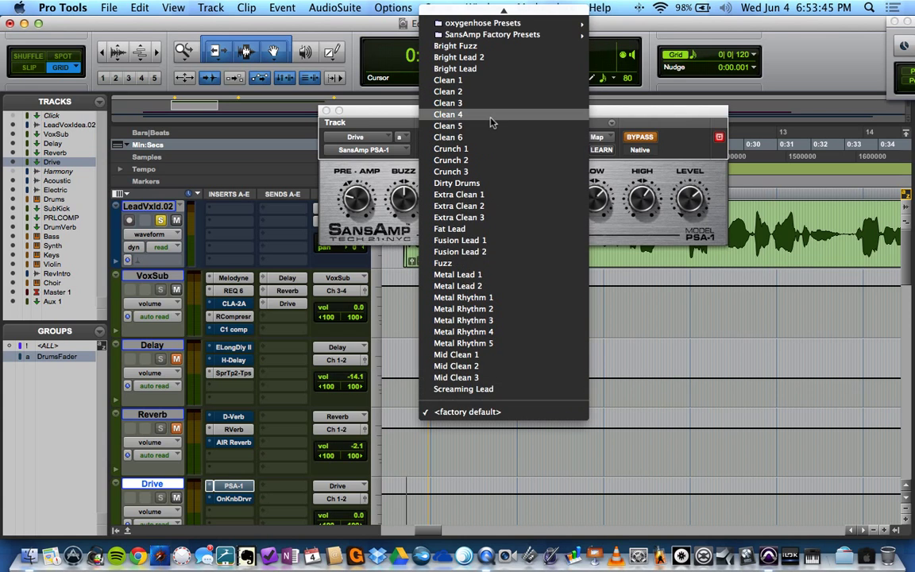
{"action": "left_click", "coordinate": [636, 152]}
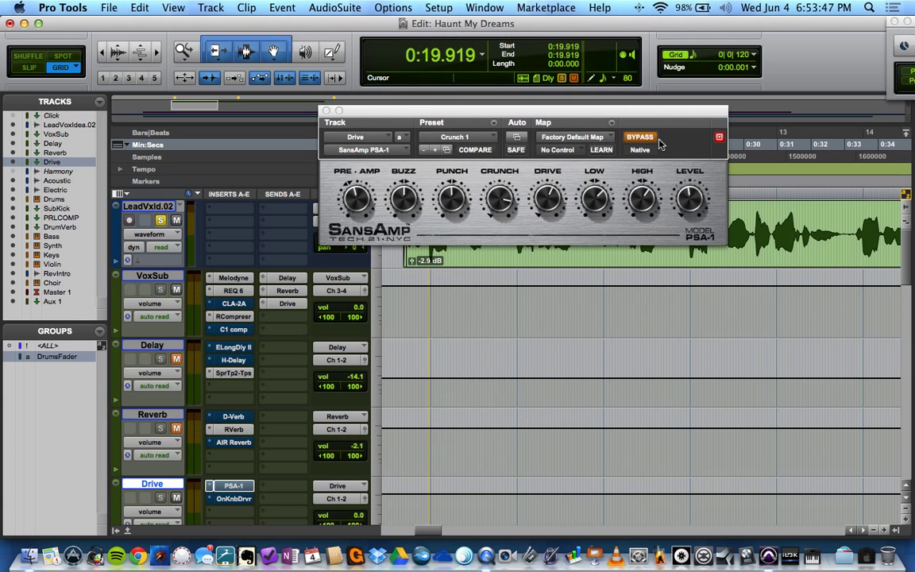
{"action": "left_click", "coordinate": [633, 137]}
Step: Audition the drive and adjust the SansAmp PUNCH knob during playback
{"action": "key", "text": "space"}
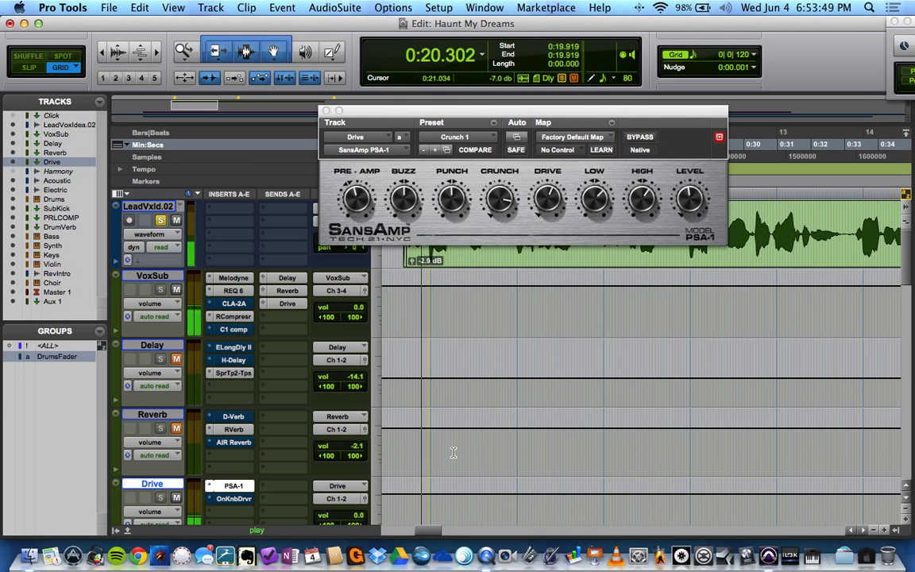
{"action": "scroll", "coordinate": [446, 445], "scroll_direction": "down", "scroll_amount": 5}
{"action": "key", "text": "space"}
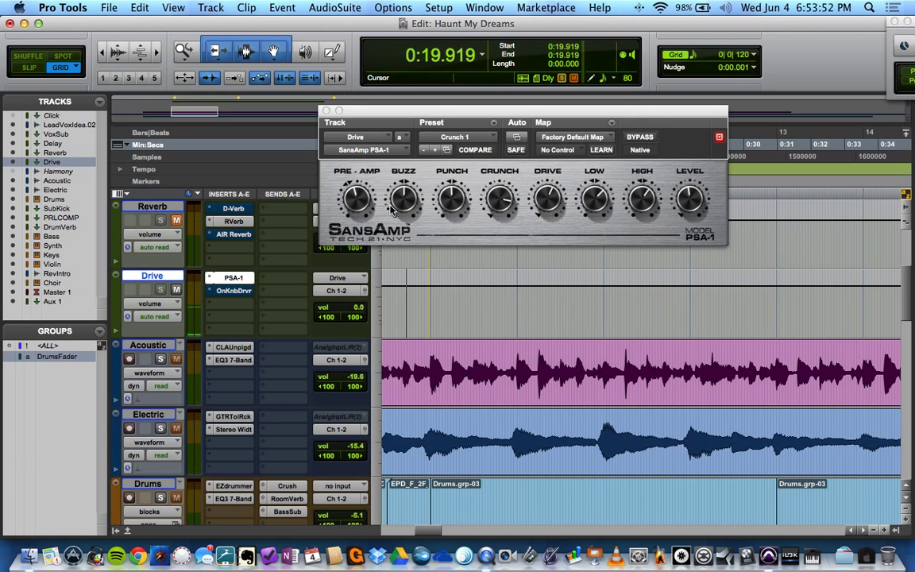
{"action": "left_click", "coordinate": [452, 197]}
{"action": "left_click_drag", "start_coordinate": [452, 197], "coordinate": [411, 171]}
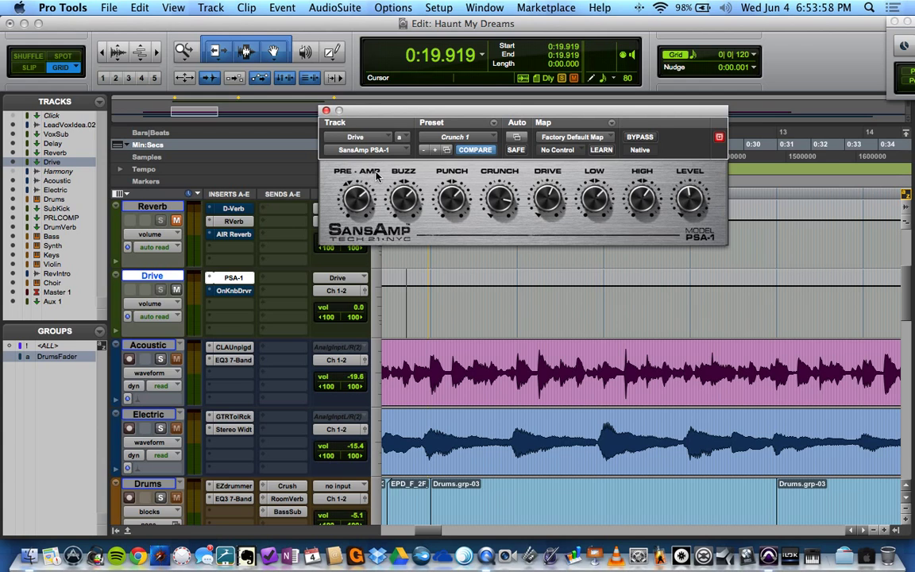
{"action": "key", "text": "space"}
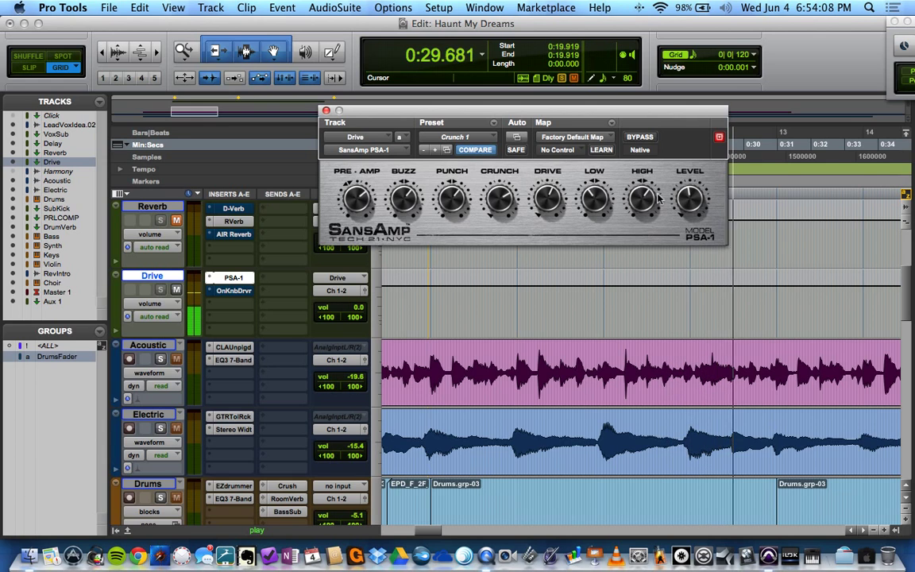
{"action": "key", "text": "space"}
Step: Compare the SansAmp against its bypassed sound, then close and reopen the plug-in
{"action": "left_click", "coordinate": [641, 140]}
{"action": "key", "text": "space"}
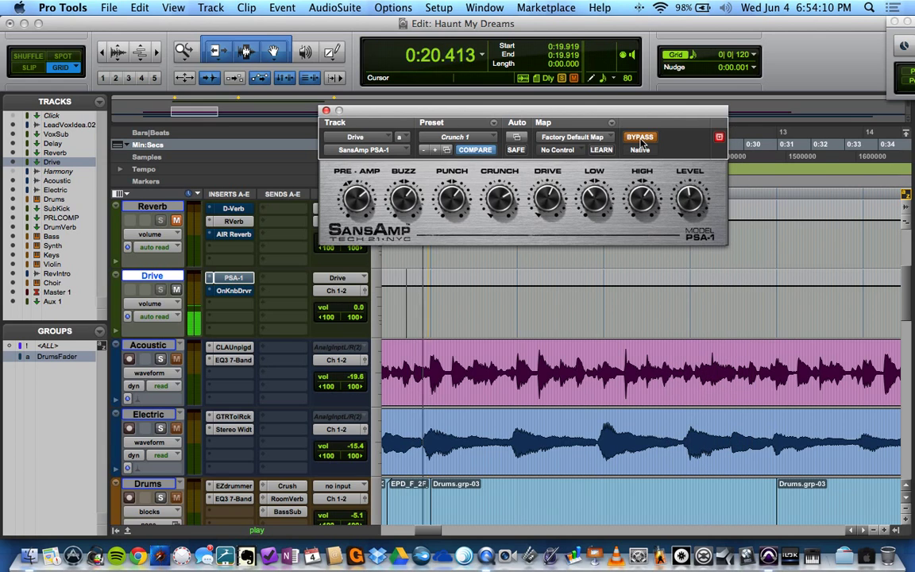
{"action": "left_click", "coordinate": [640, 140]}
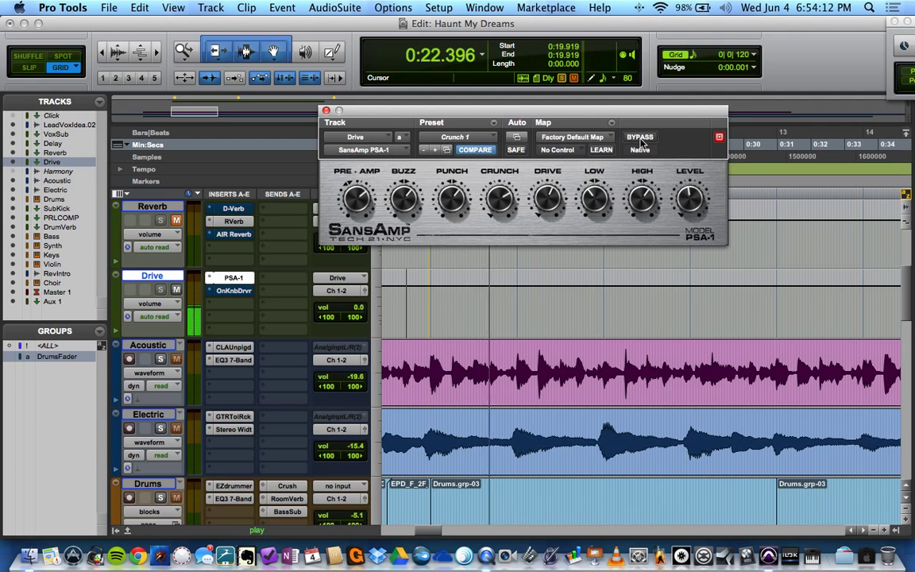
{"action": "key", "text": "space"}
{"action": "left_click", "coordinate": [326, 111]}
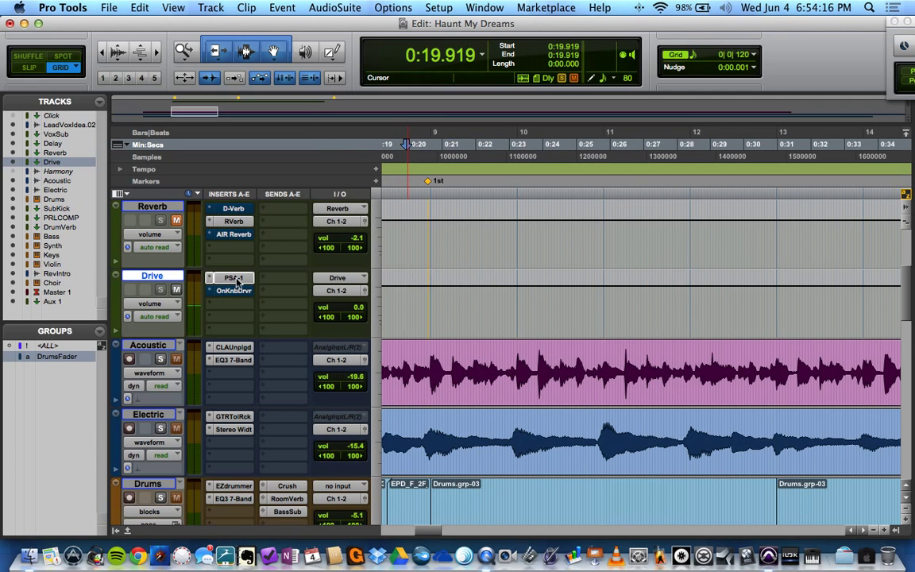
{"action": "left_click_drag", "start_coordinate": [236, 282], "coordinate": [238, 292]}
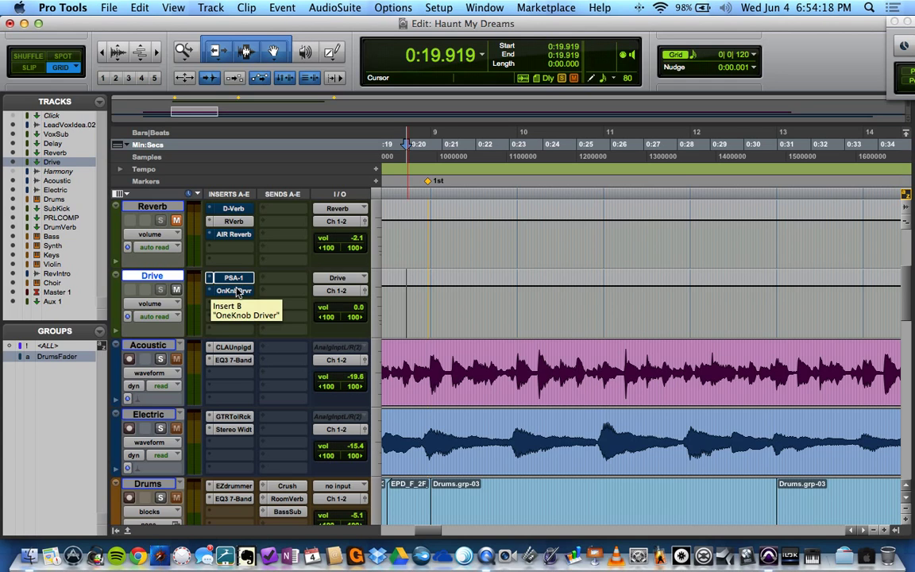
{"action": "left_click", "coordinate": [235, 280]}
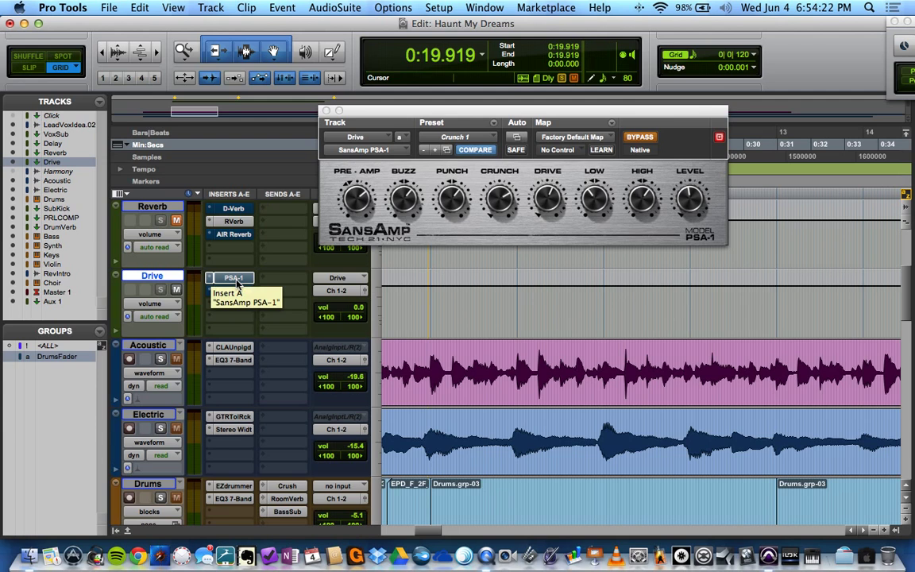
Step: Close the SansAmp and switch on the Drive track's OneKnob Driver
{"action": "left_click", "coordinate": [235, 279]}
{"action": "left_click", "coordinate": [234, 291]}
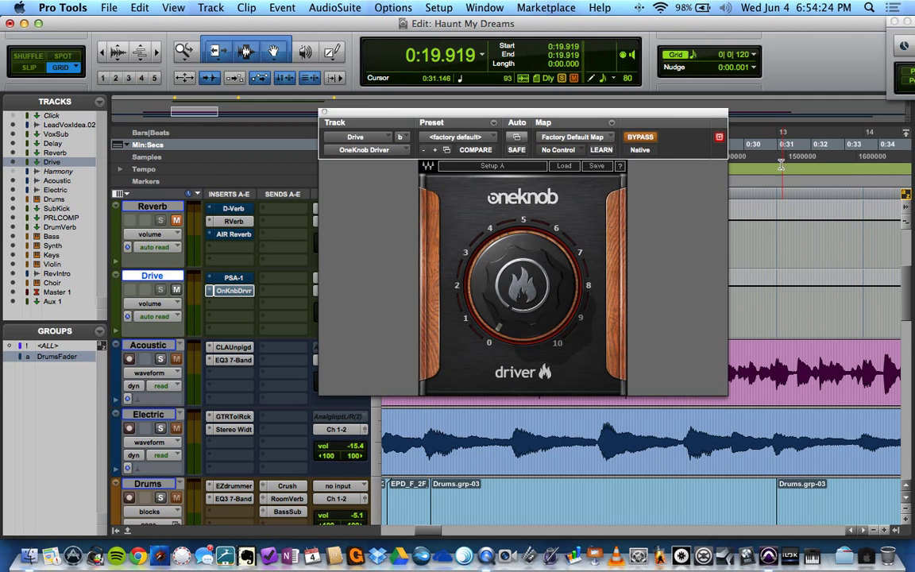
{"action": "left_click_drag", "start_coordinate": [692, 114], "coordinate": [709, 82]}
{"action": "left_click", "coordinate": [657, 103]}
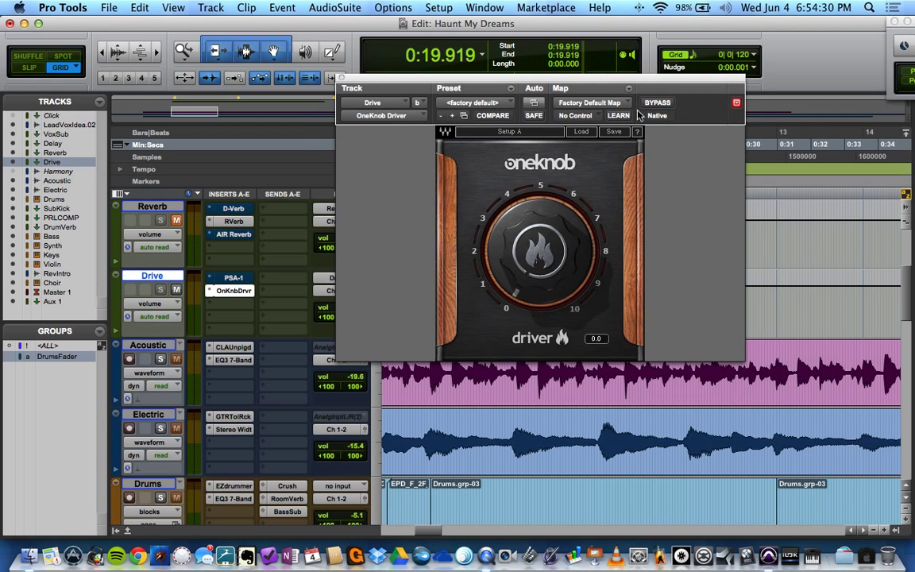
Step: Set the OneKnob Driver to 6.9 while listening, then close its window
{"action": "key", "text": "space"}
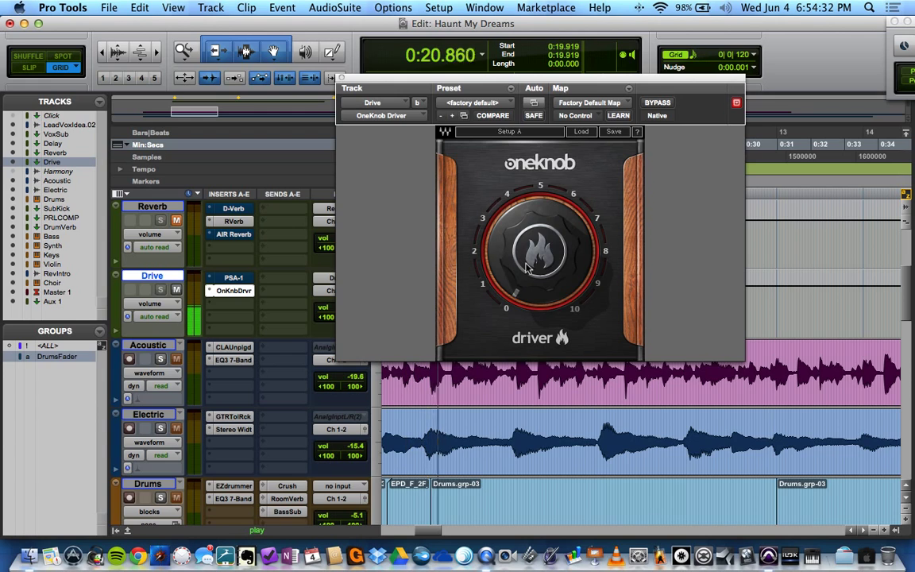
{"action": "key", "text": "space"}
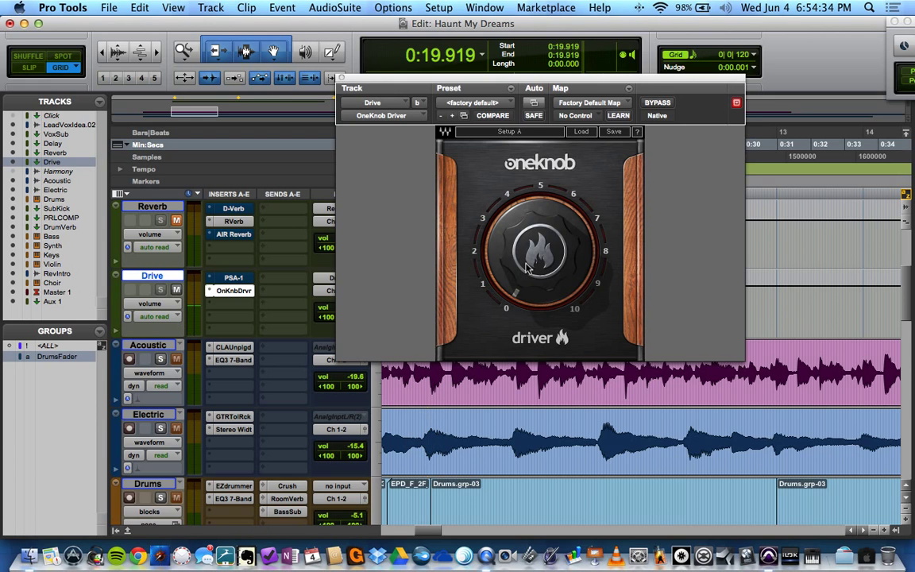
{"action": "key", "text": "space"}
{"action": "mouse_move", "coordinate": [526, 267]}
{"action": "left_mouse_down"}
{"action": "mouse_move", "coordinate": [526, 176]}
{"action": "mouse_move", "coordinate": [526, 267]}
{"action": "left_mouse_up"}
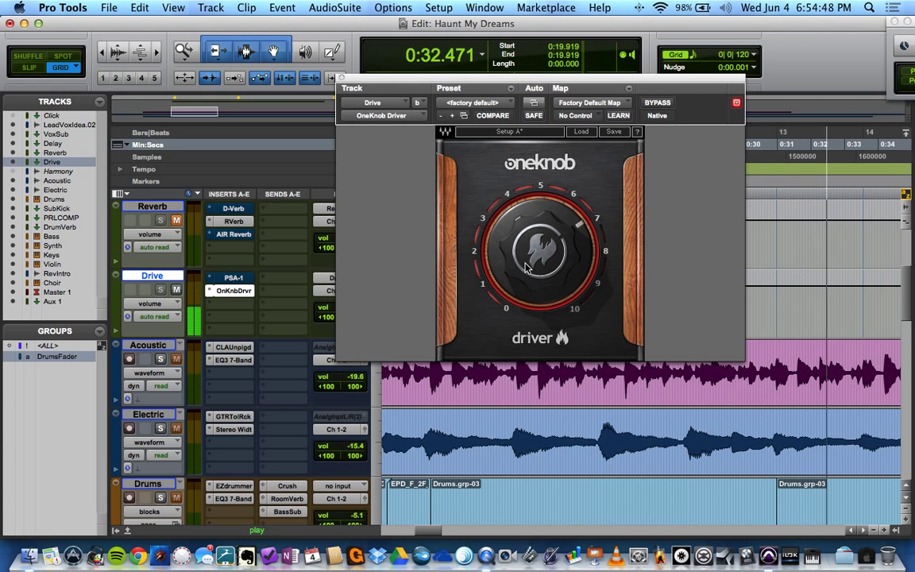
{"action": "key", "text": "space"}
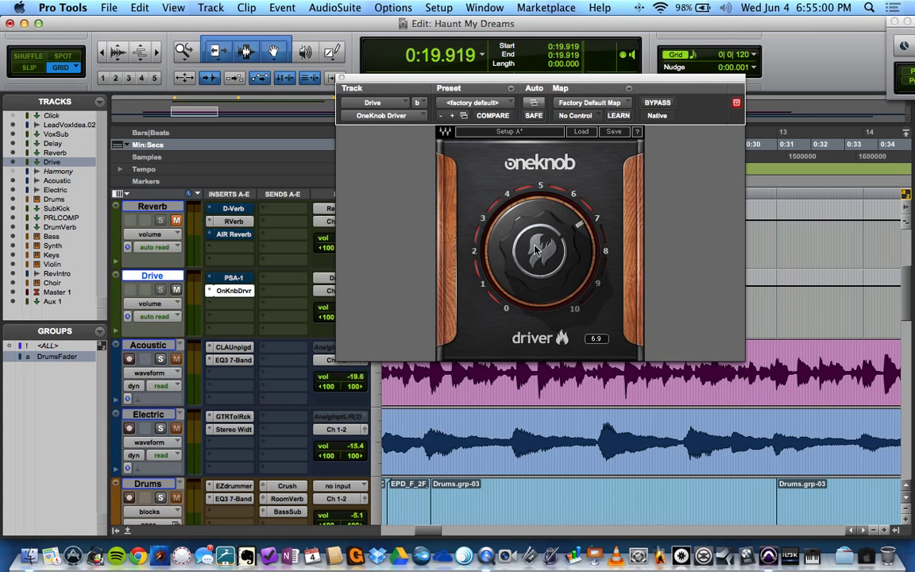
{"action": "left_click", "coordinate": [342, 78]}
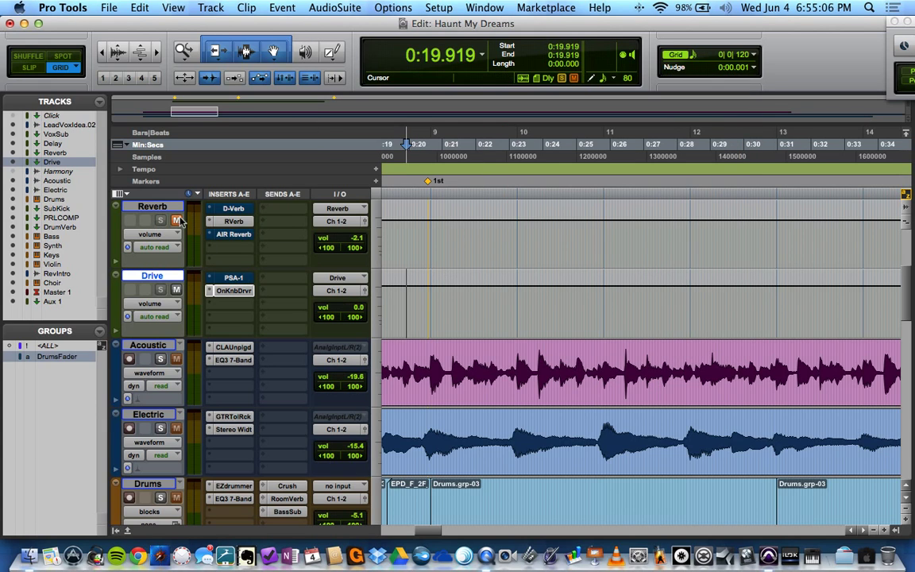
Step: While playing, pull Drive to -8.3 dB and Reverb to -4.2 dB, and bring Delay up to -12.0 dB
{"action": "scroll", "coordinate": [187, 358], "scroll_direction": "up", "scroll_amount": 3}
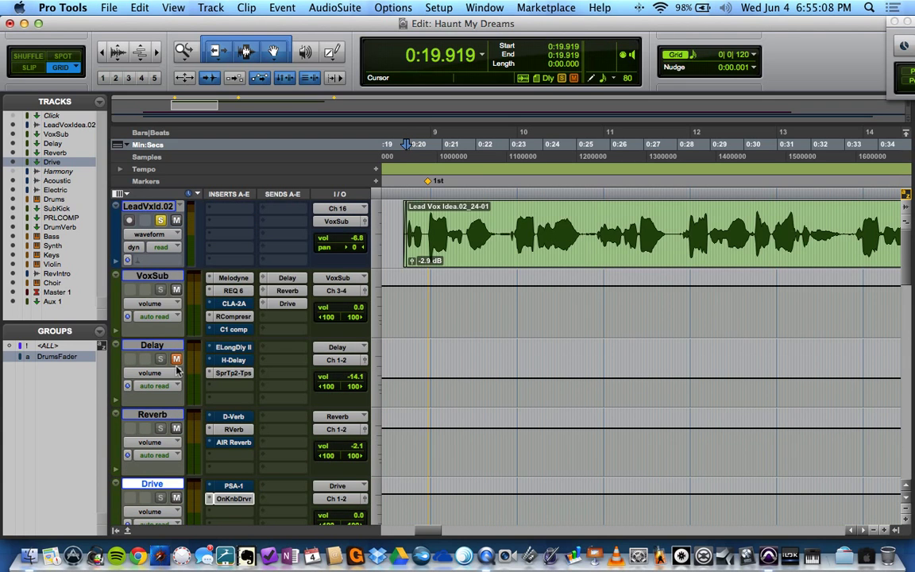
{"action": "scroll", "coordinate": [459, 331], "scroll_direction": "down", "scroll_amount": 2}
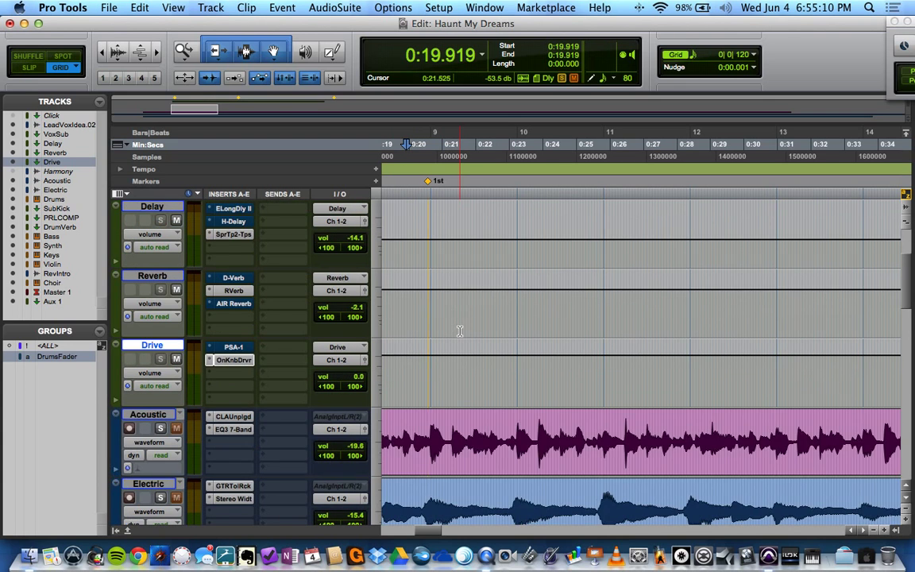
{"action": "scroll", "coordinate": [457, 326], "scroll_direction": "up", "scroll_amount": 1}
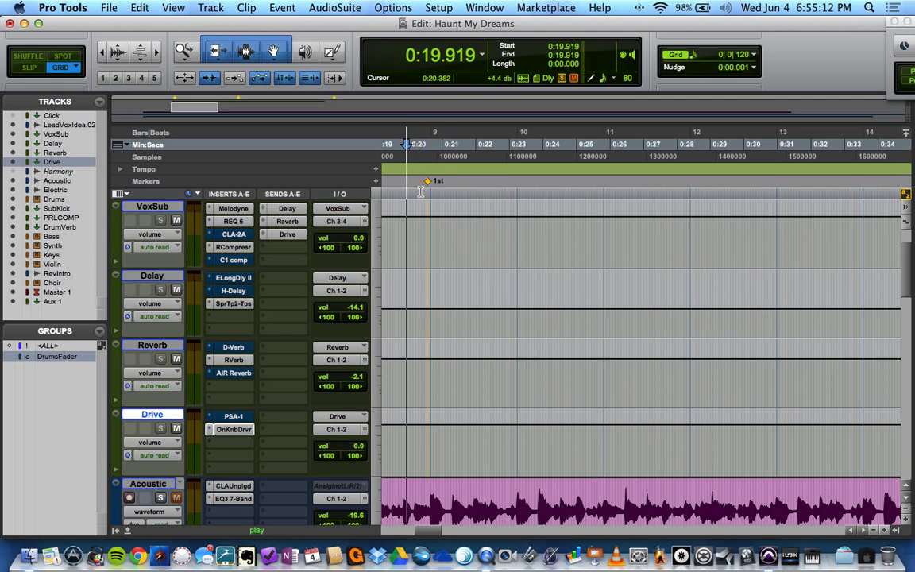
{"action": "key", "text": "space"}
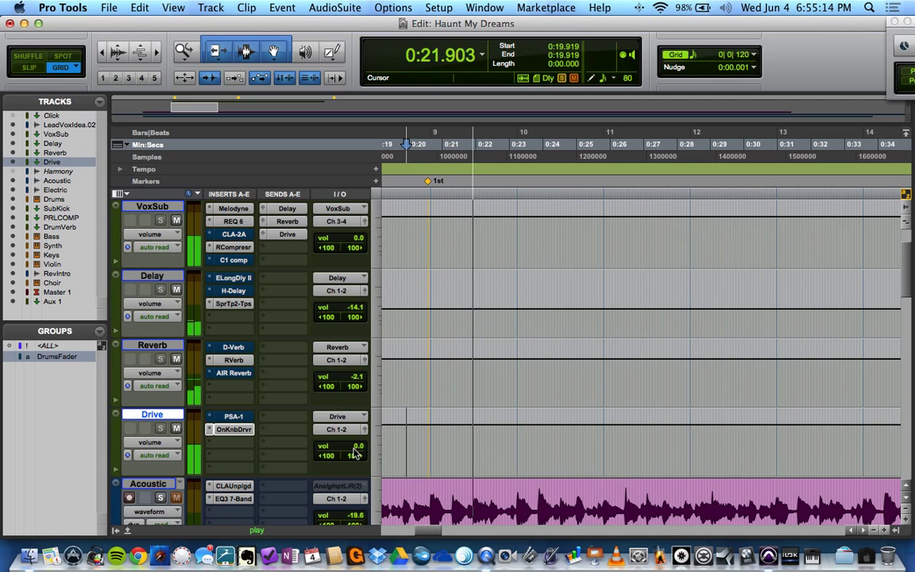
{"action": "left_click_drag", "start_coordinate": [356, 451], "coordinate": [350, 456]}
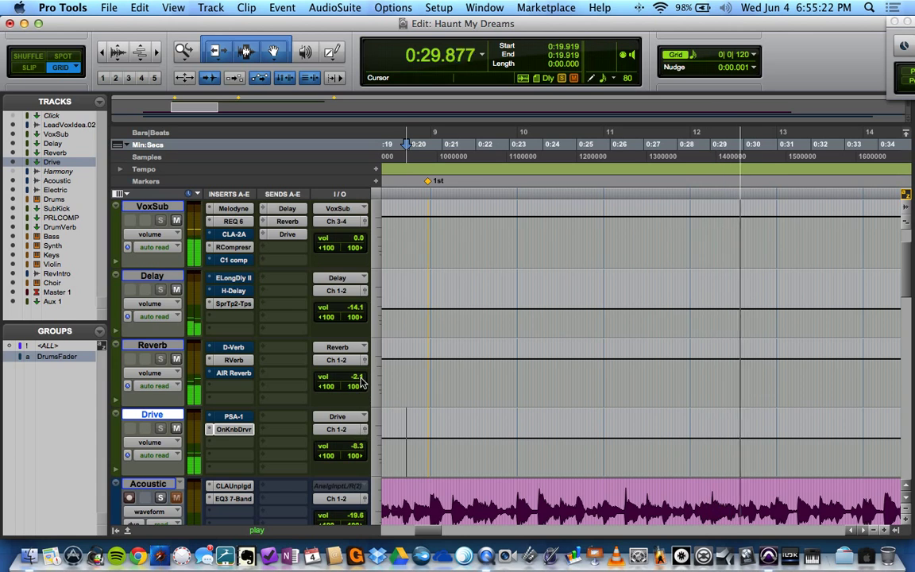
{"action": "left_click_drag", "start_coordinate": [361, 385], "coordinate": [360, 387]}
{"action": "left_click_drag", "start_coordinate": [359, 313], "coordinate": [359, 312]}
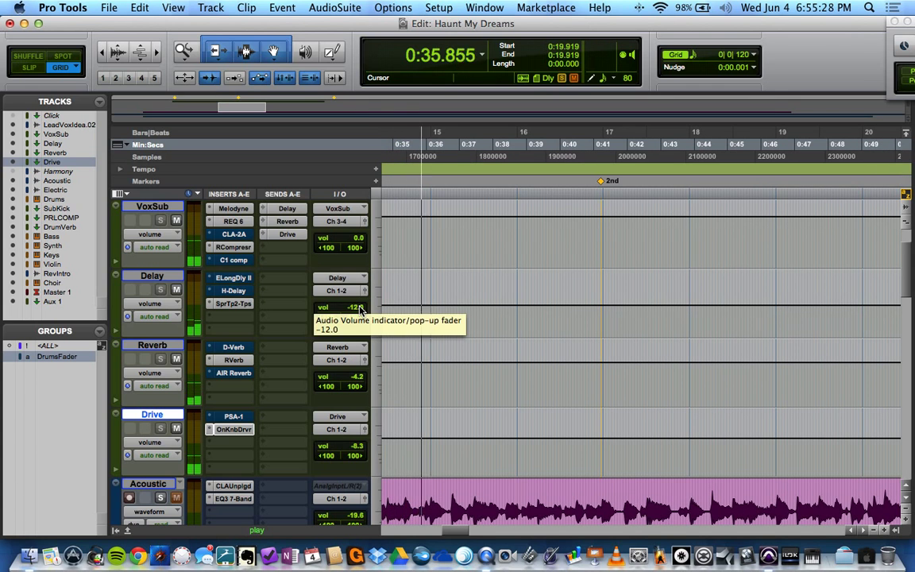
{"action": "key", "text": "space"}
{"action": "key", "text": "space"}
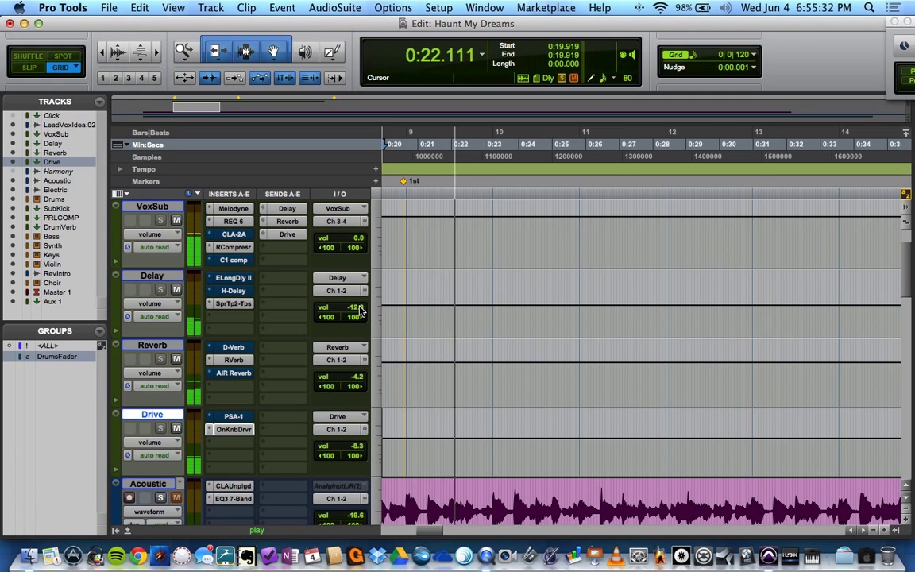
{"action": "key", "text": "space"}
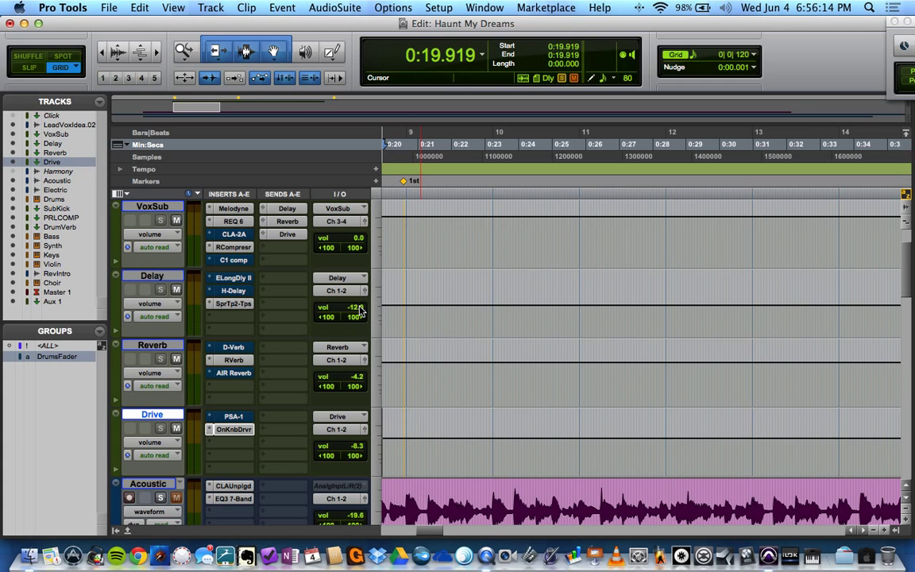
Step: Browse the Waves Audio plug-ins on an empty Delay insert, then dismiss the list unchosen
{"action": "left_click", "coordinate": [213, 321]}
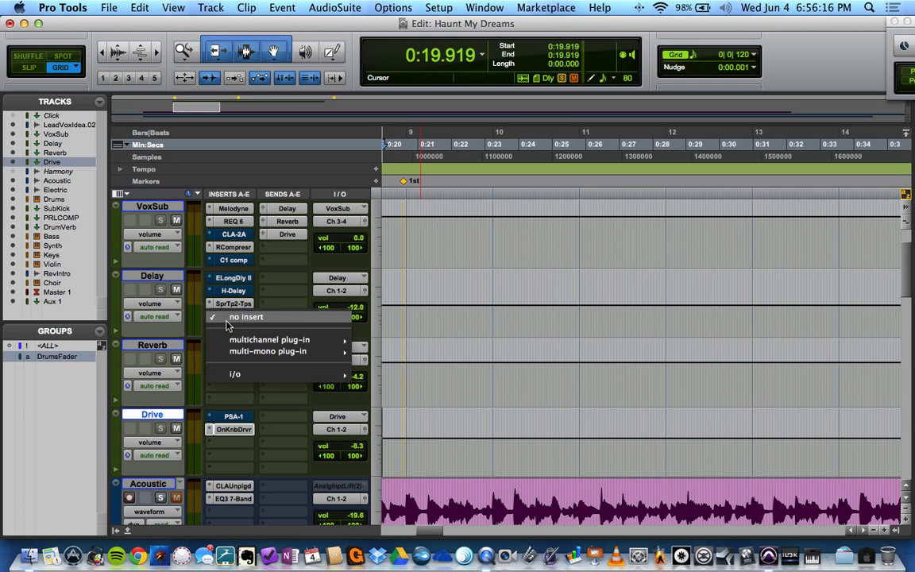
{"action": "mouse_move", "coordinate": [270, 339]}
{"action": "mouse_move", "coordinate": [449, 504]}
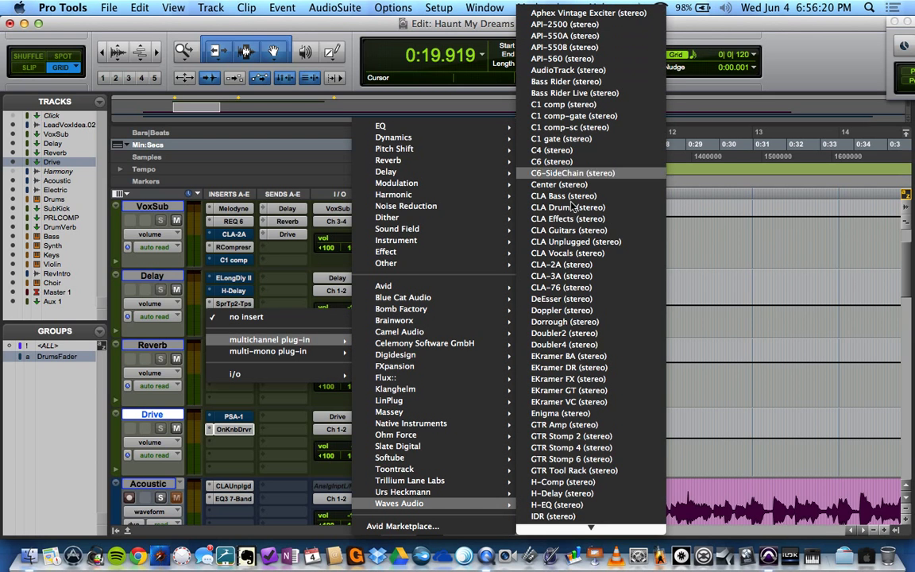
{"action": "scroll", "coordinate": [603, 368], "scroll_direction": "down", "scroll_amount": 10}
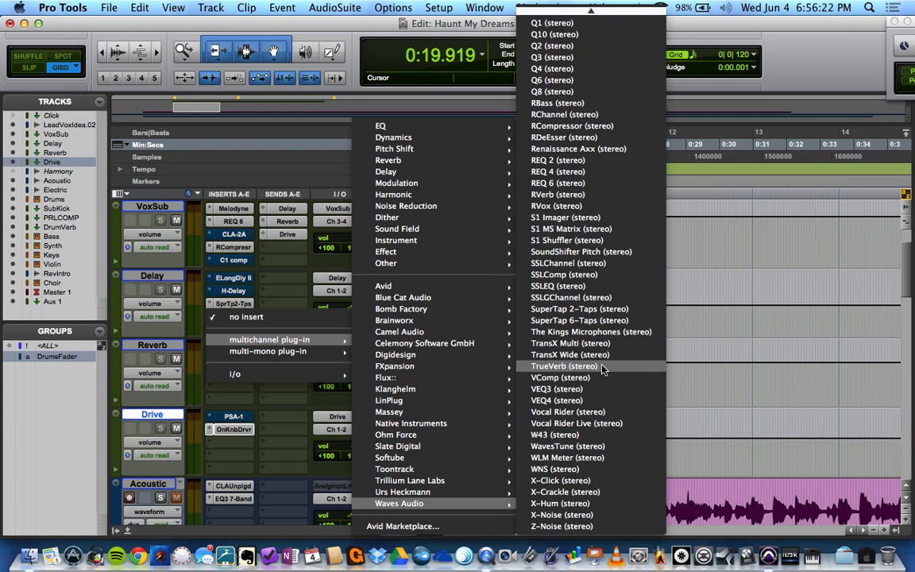
{"action": "scroll", "coordinate": [602, 368], "scroll_direction": "up", "scroll_amount": 10}
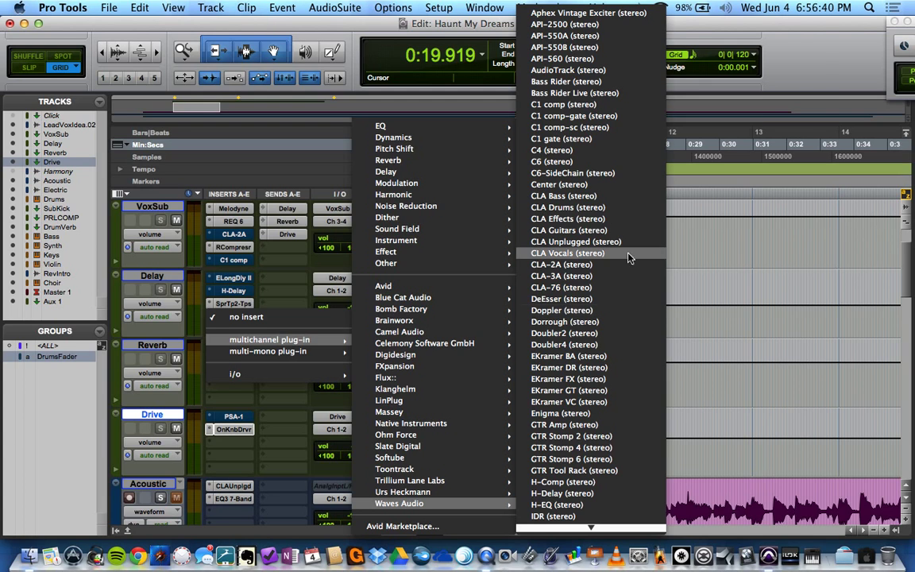
{"action": "left_click", "coordinate": [826, 62]}
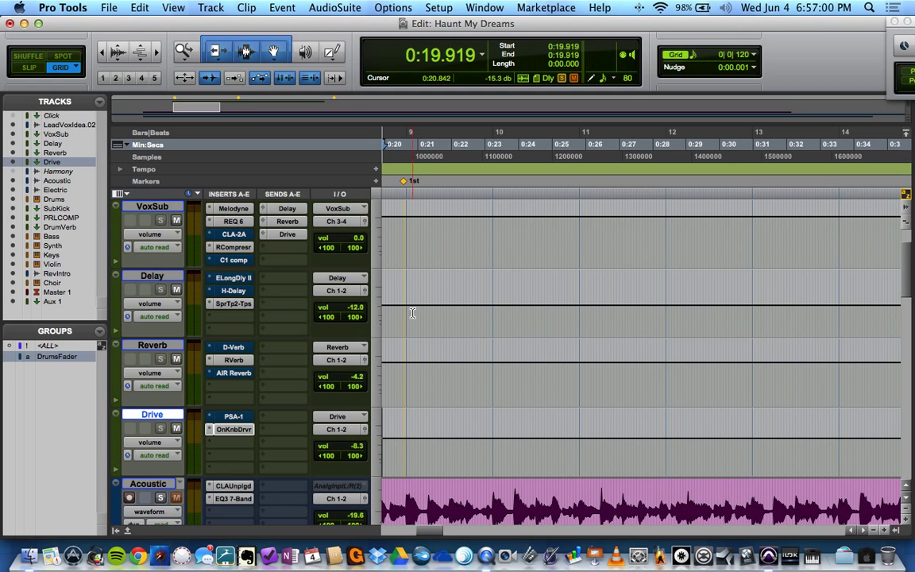
Step: Unsolo LeadVxId.02 and play back the vocal with its Delay, Reverb and Drive returns
{"action": "scroll", "coordinate": [374, 279], "scroll_direction": "up", "scroll_amount": 2}
{"action": "left_click", "coordinate": [160, 220]}
{"action": "key", "text": "space"}
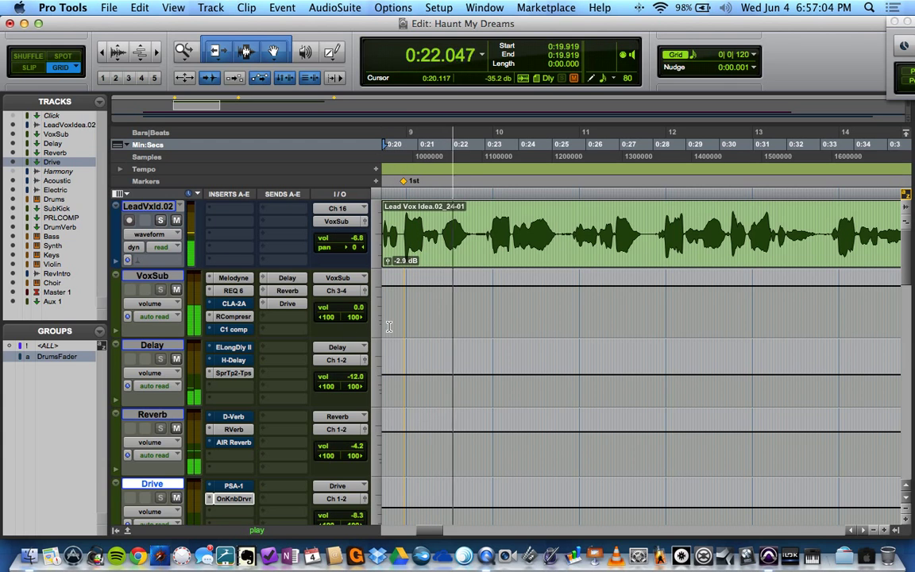
{"action": "scroll", "coordinate": [389, 317], "scroll_direction": "down", "scroll_amount": 2}
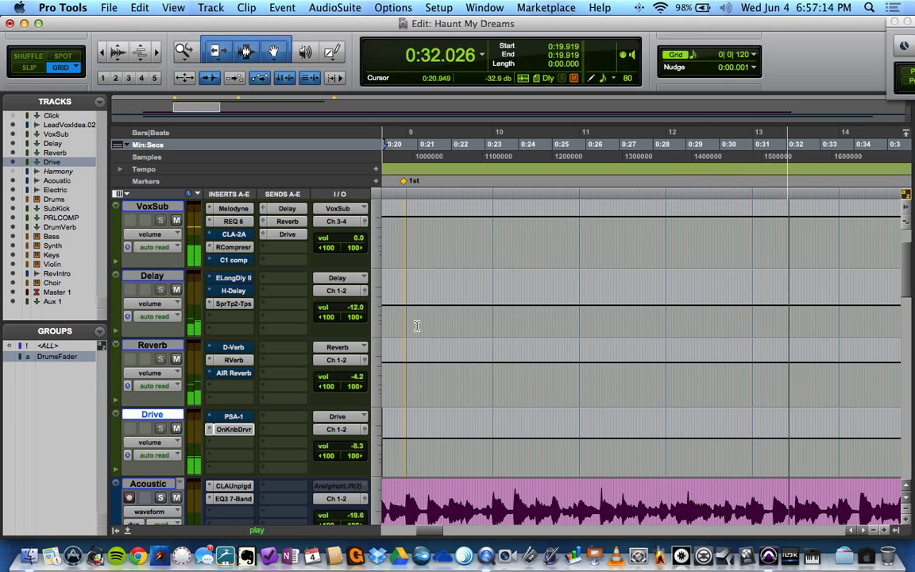
{"action": "key", "text": "space"}
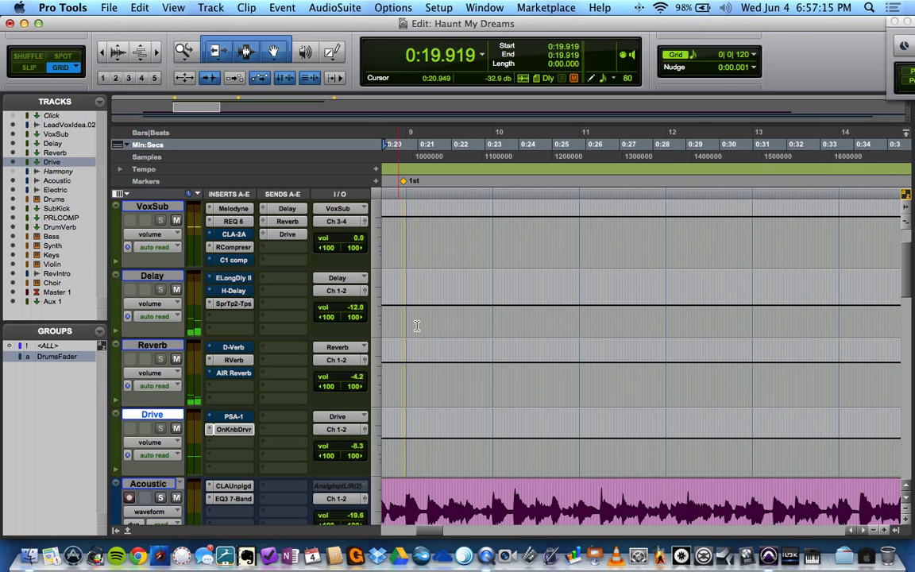
{"action": "left_click", "coordinate": [290, 233]}
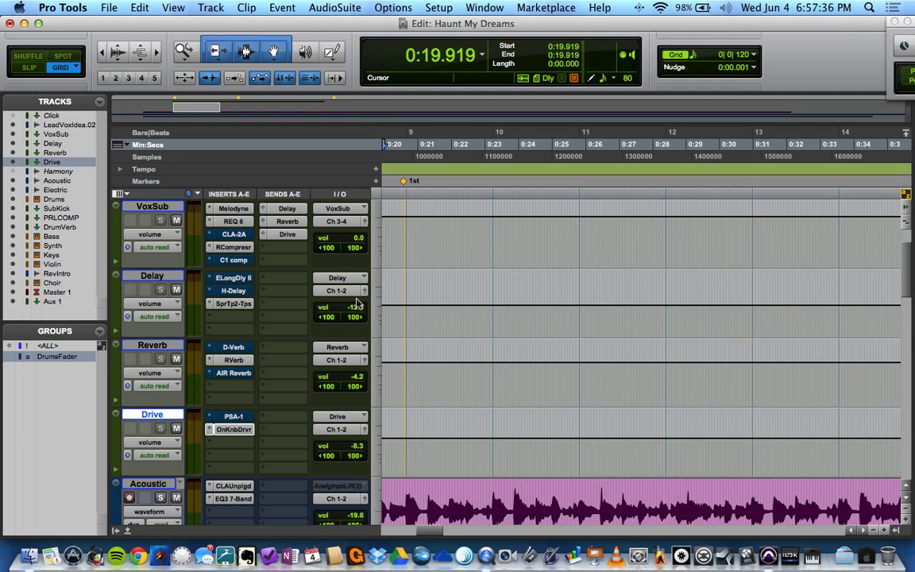
{"action": "left_click", "coordinate": [287, 209]}
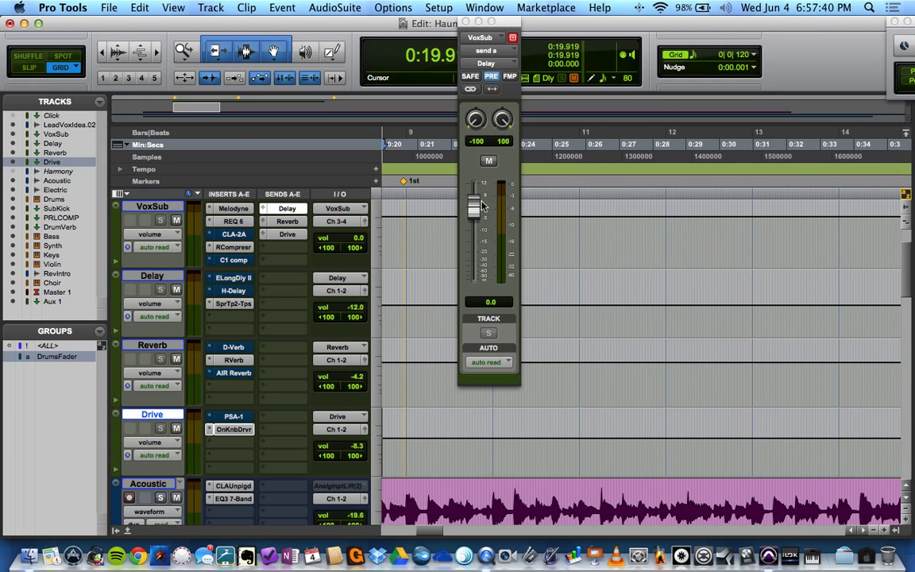
{"action": "left_click", "coordinate": [468, 23]}
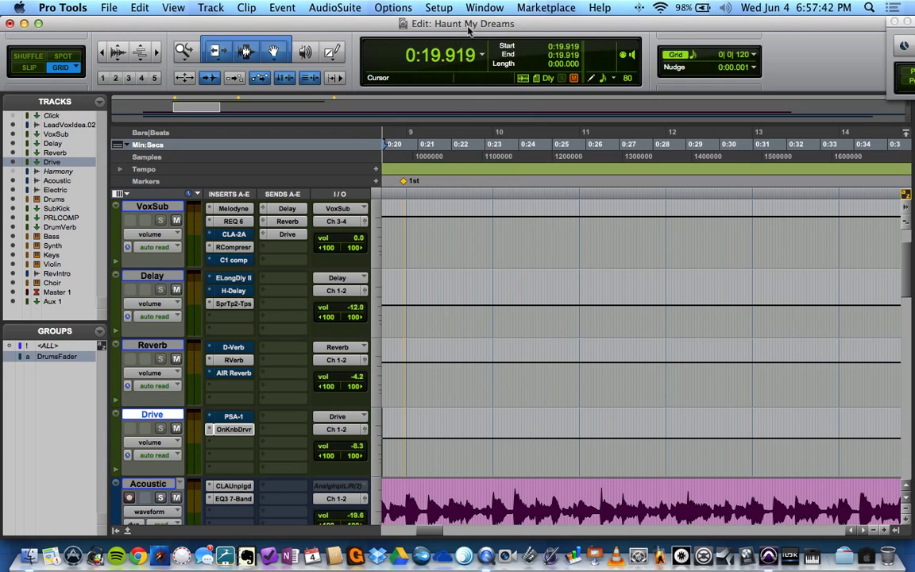
{"action": "left_click", "coordinate": [286, 208]}
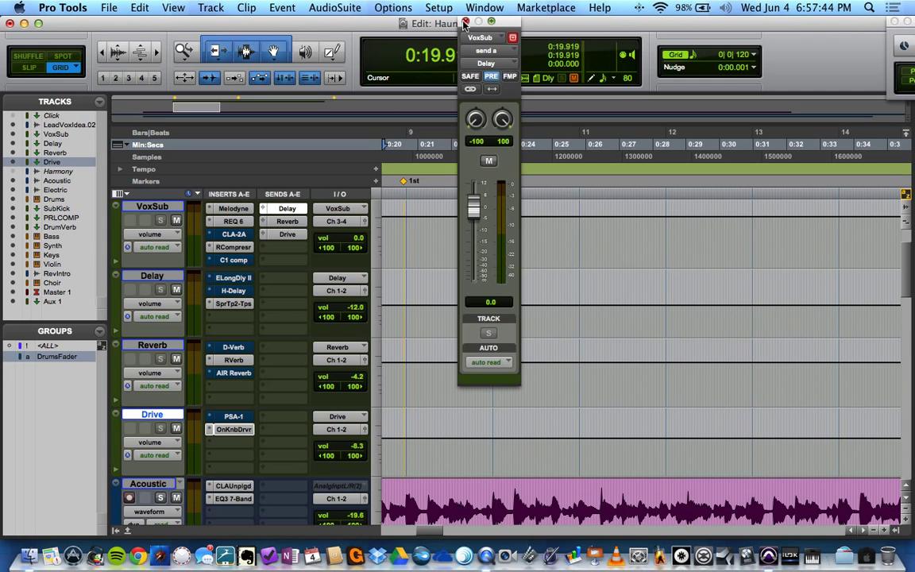
{"action": "left_click", "coordinate": [287, 208]}
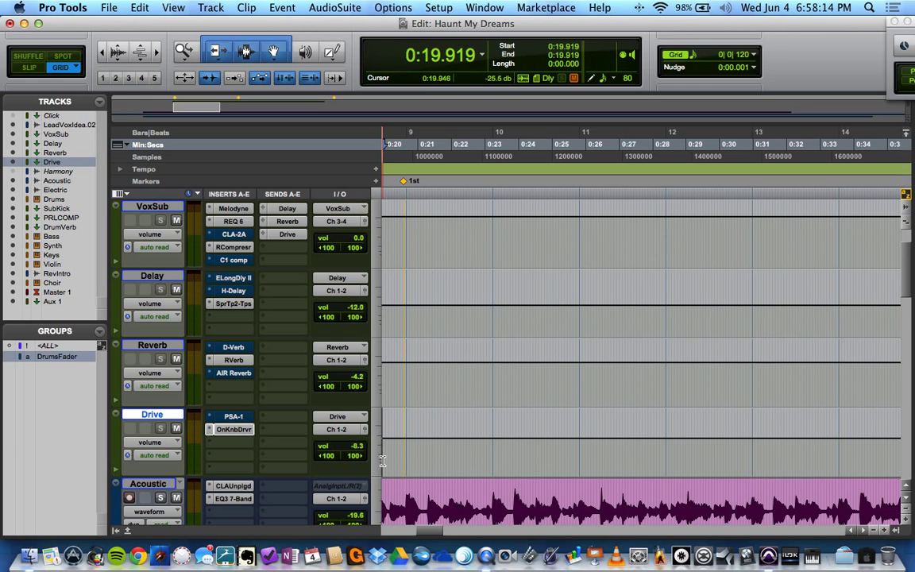
Step: Select VoxSub through Drive and group them as 'Vocal Fader' with Cmd+G
{"action": "scroll", "coordinate": [343, 374], "scroll_direction": "up", "scroll_amount": 2}
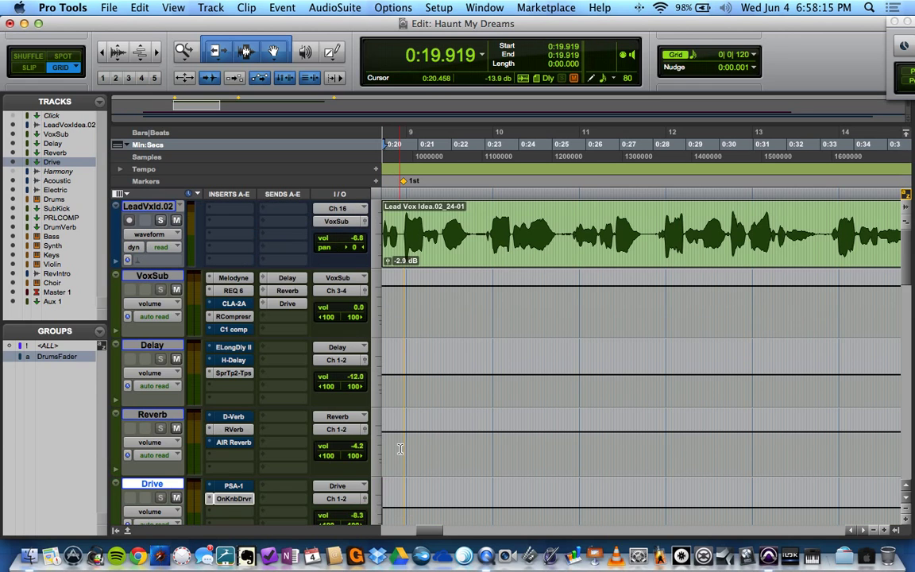
{"action": "left_click", "coordinate": [164, 277]}
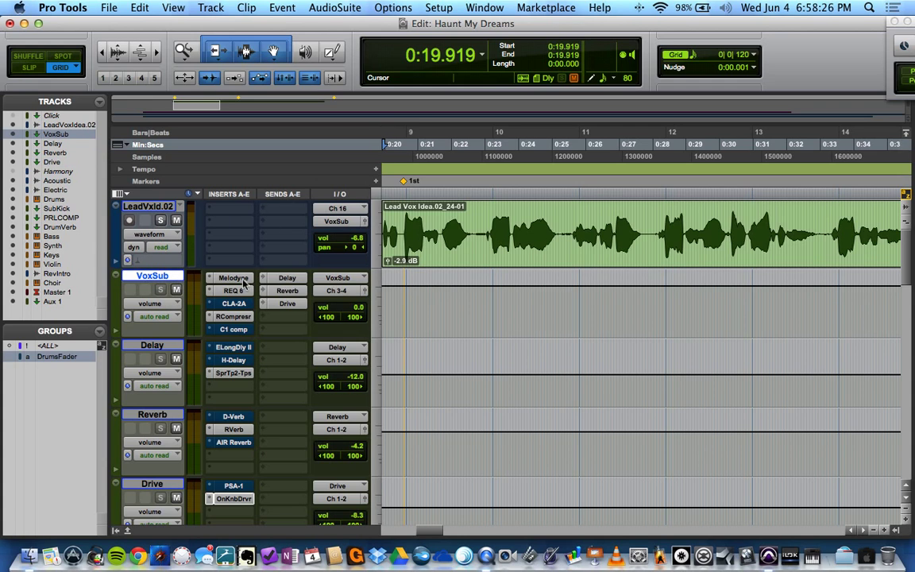
{"action": "scroll", "coordinate": [227, 316], "scroll_direction": "down", "scroll_amount": 2}
{"action": "left_click", "coordinate": [166, 417], "text": "shift"}
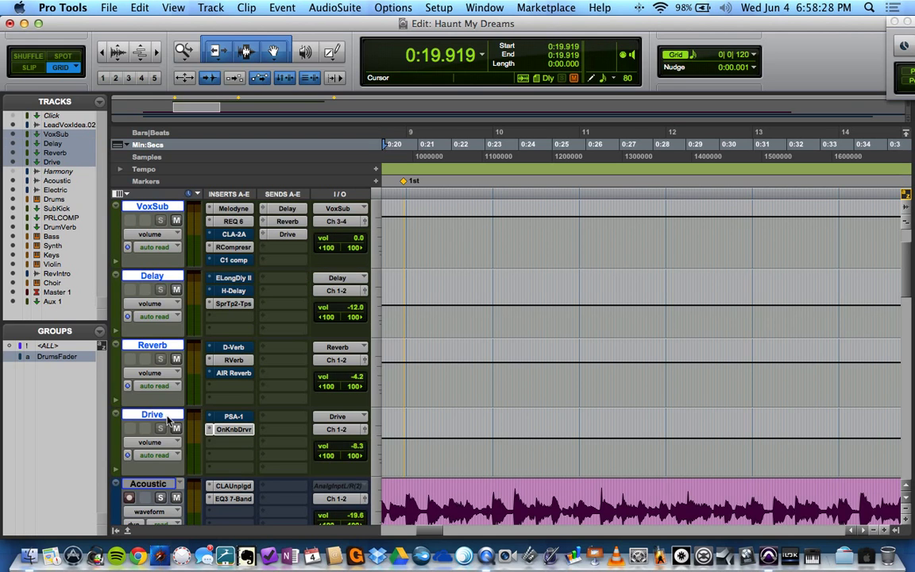
{"action": "key", "text": "super+g"}
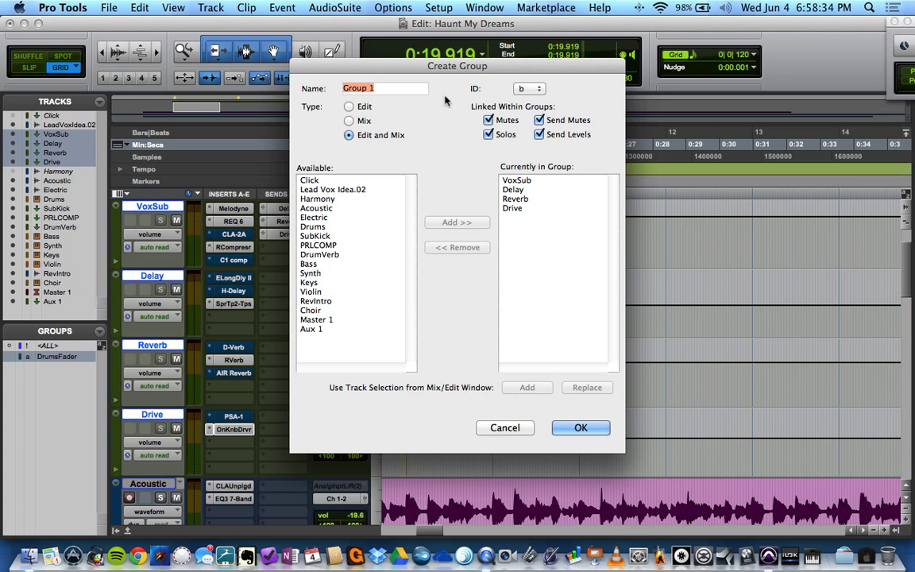
{"action": "type", "text": "Vocal Fader"}
{"action": "key", "text": "Return"}
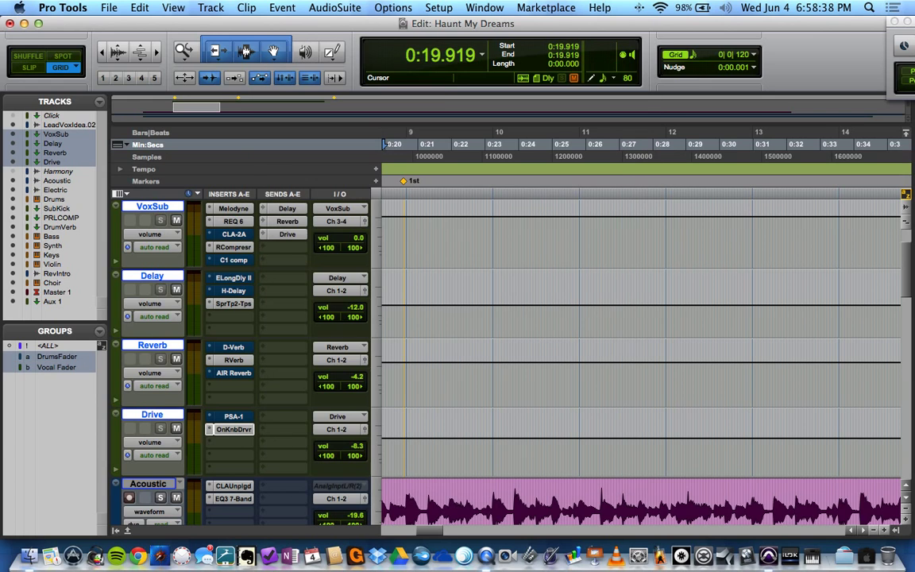
Step: Activate the Vocal Fader group and pull VoxSub down to -2.1 dB during playback
{"action": "left_click", "coordinate": [46, 368]}
{"action": "key", "text": "space"}
{"action": "left_click_drag", "start_coordinate": [357, 243], "coordinate": [359, 248]}
{"action": "key", "text": "space"}
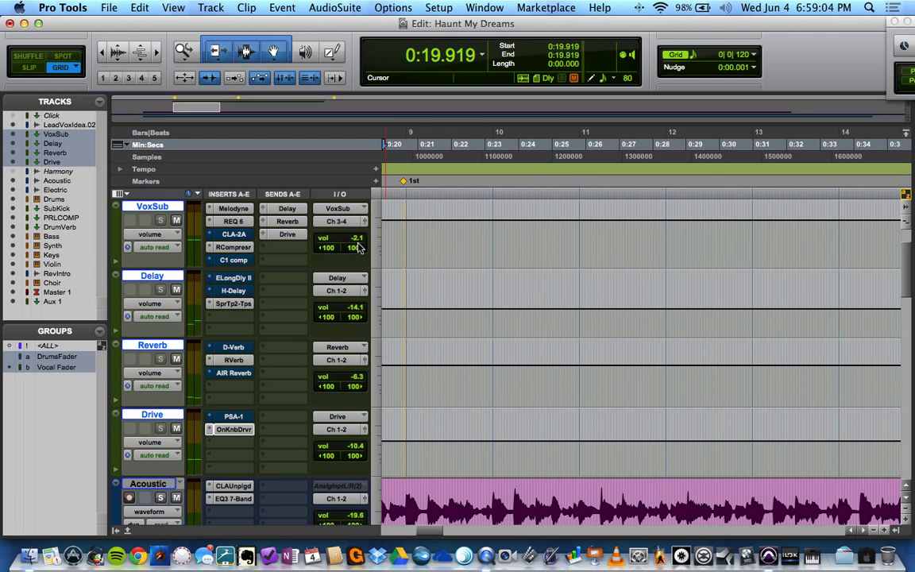
Step: Group Delay, Reverb and Drive as 'VoxFXFader', then disable the Vocal Fader group
{"action": "left_click", "coordinate": [146, 208], "text": "super"}
{"action": "scroll", "coordinate": [490, 271], "scroll_direction": "up", "scroll_amount": 2}
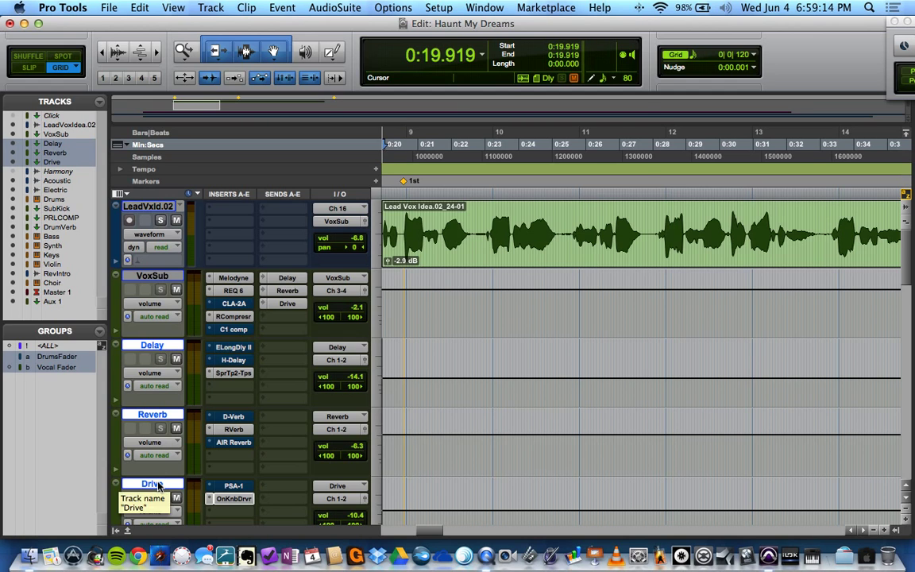
{"action": "key", "text": "super+g"}
{"action": "type", "text": "VoxFX"}
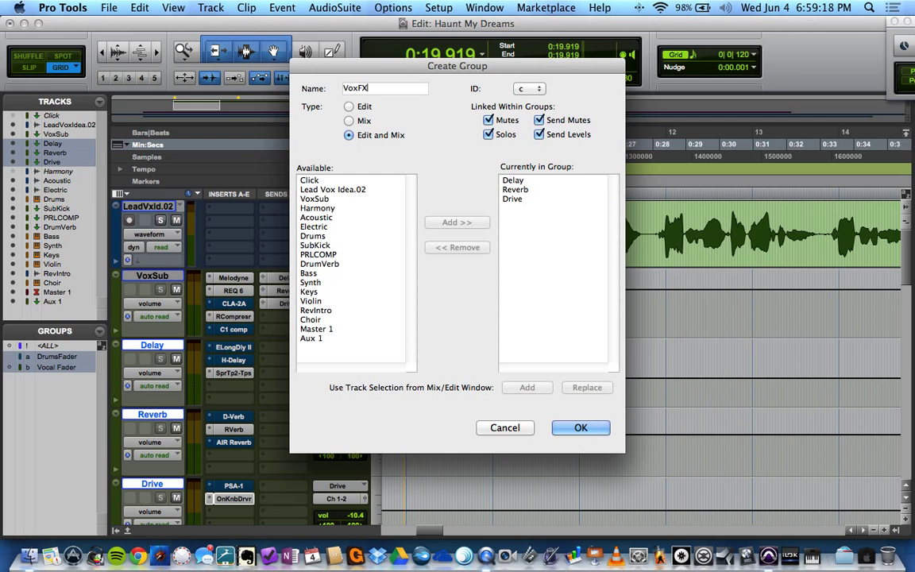
{"action": "type", "text": "Fader"}
{"action": "key", "text": "Return"}
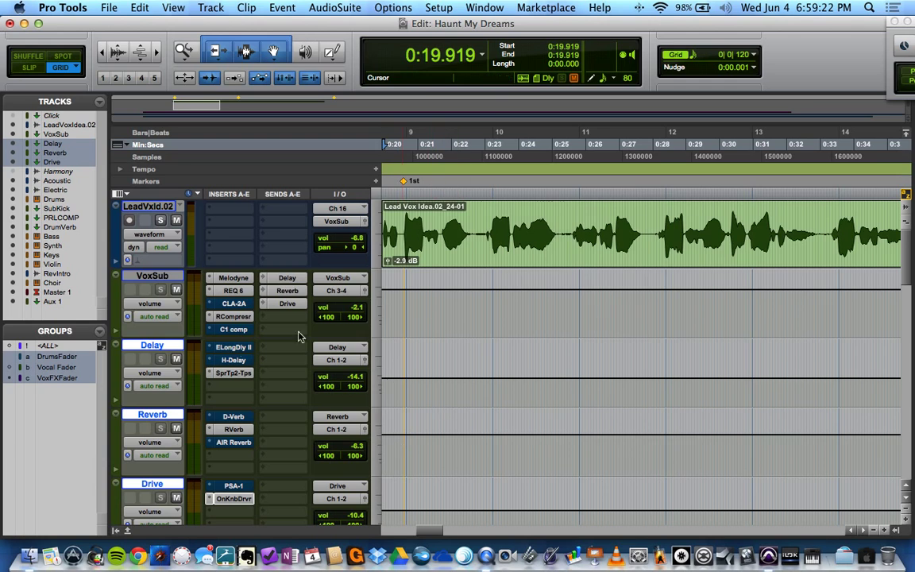
{"action": "left_click", "coordinate": [55, 368]}
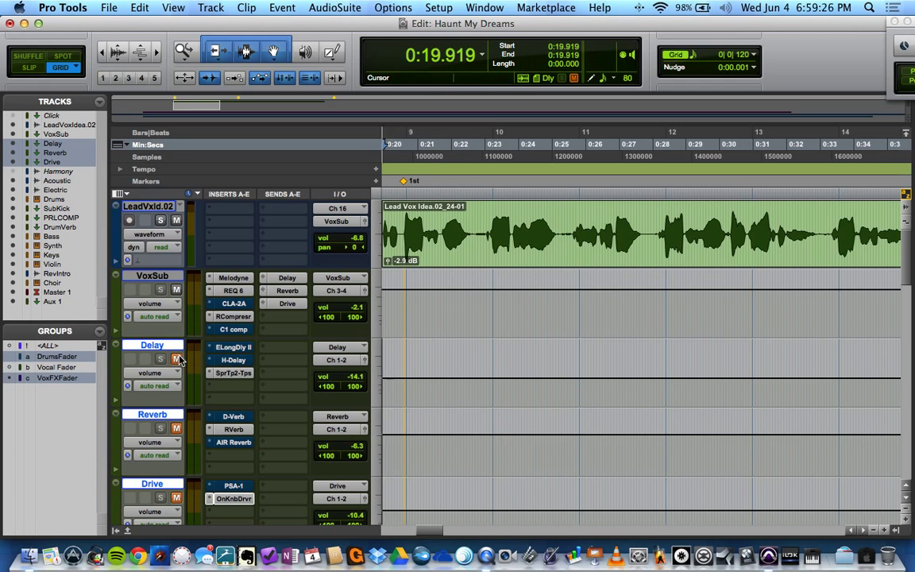
Step: Play back the vocal effects and check VoxSub's send level to the Drive track
{"action": "key", "text": "space"}
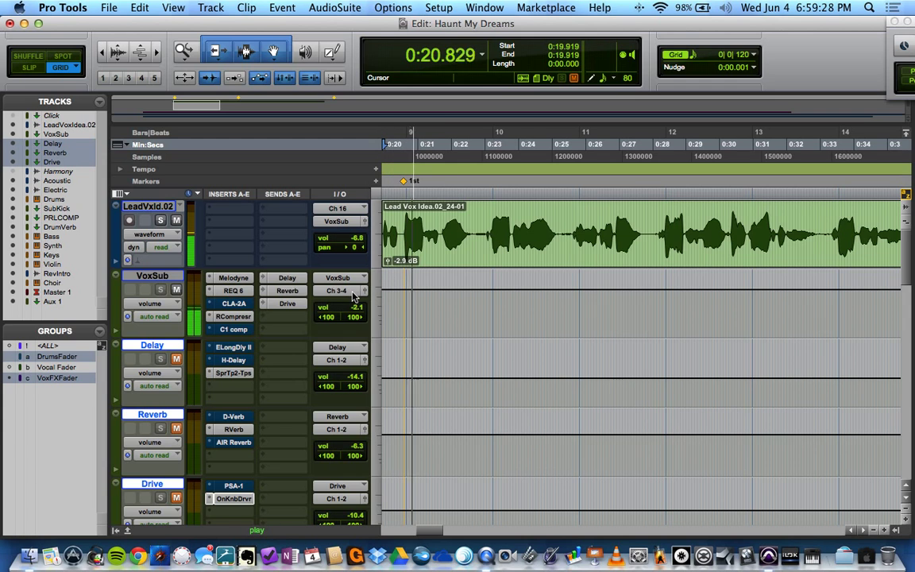
{"action": "key", "text": "space"}
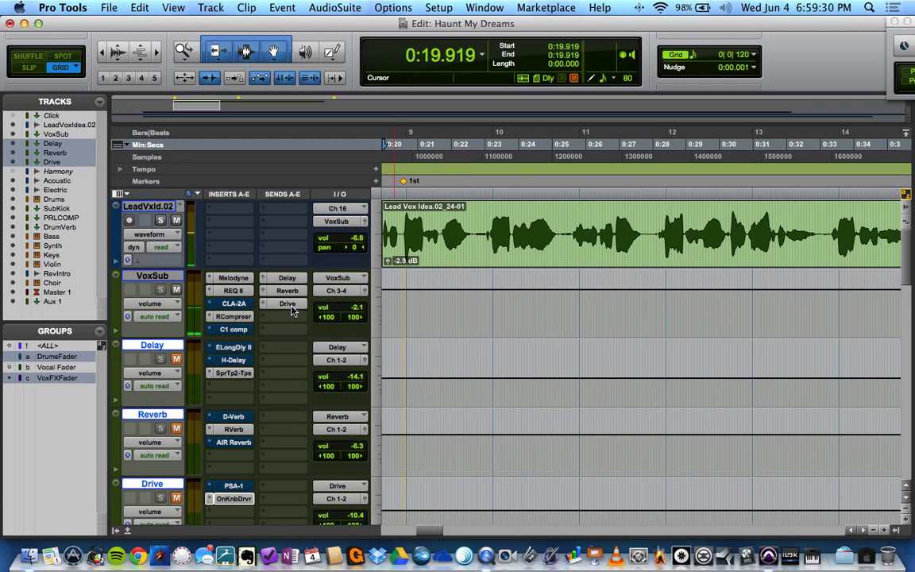
{"action": "left_click", "coordinate": [287, 304]}
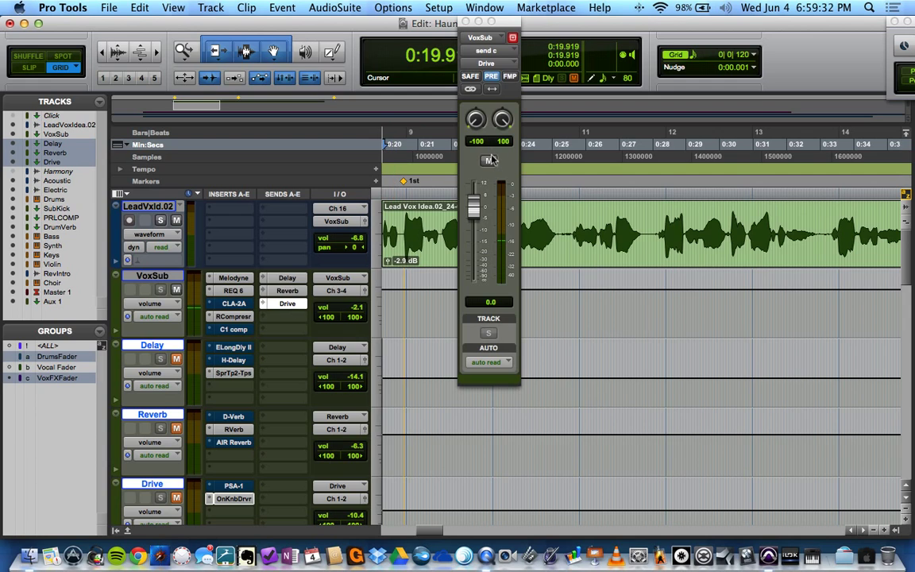
{"action": "left_click", "coordinate": [288, 304]}
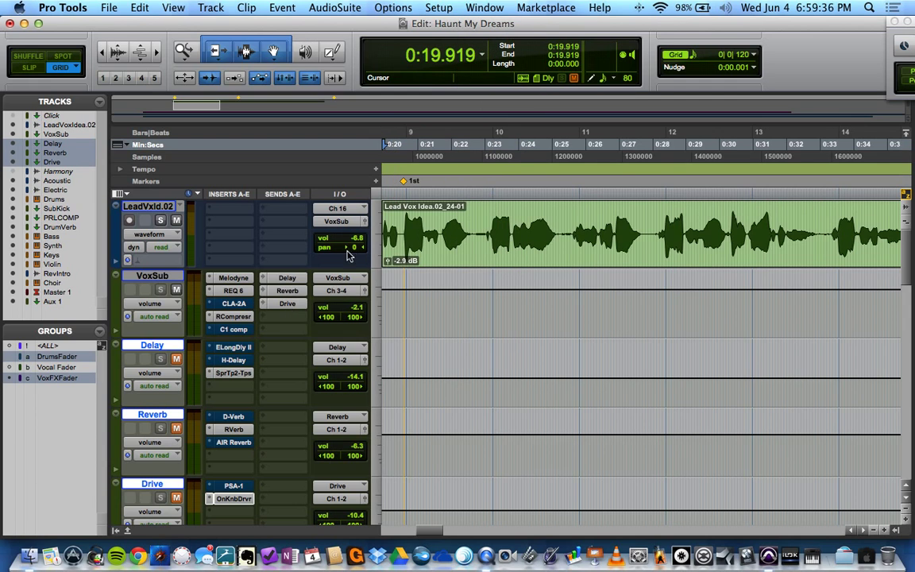
Step: Reset VoxSub to 0.0 dB and pull the grouped effect returns down, Reverb -8.5, Drive -12.6 dB
{"action": "key", "text": "space"}
{"action": "left_click", "coordinate": [359, 311]}
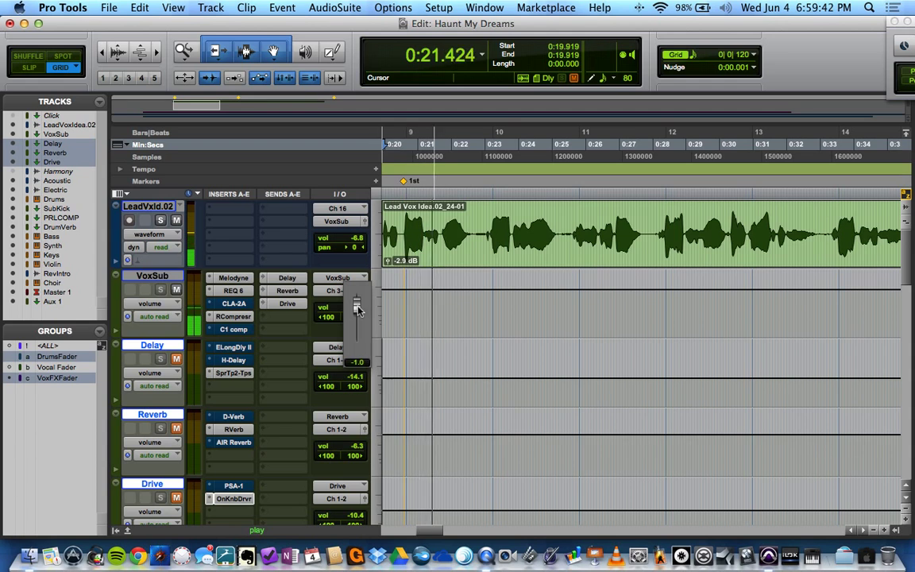
{"action": "key", "text": "space"}
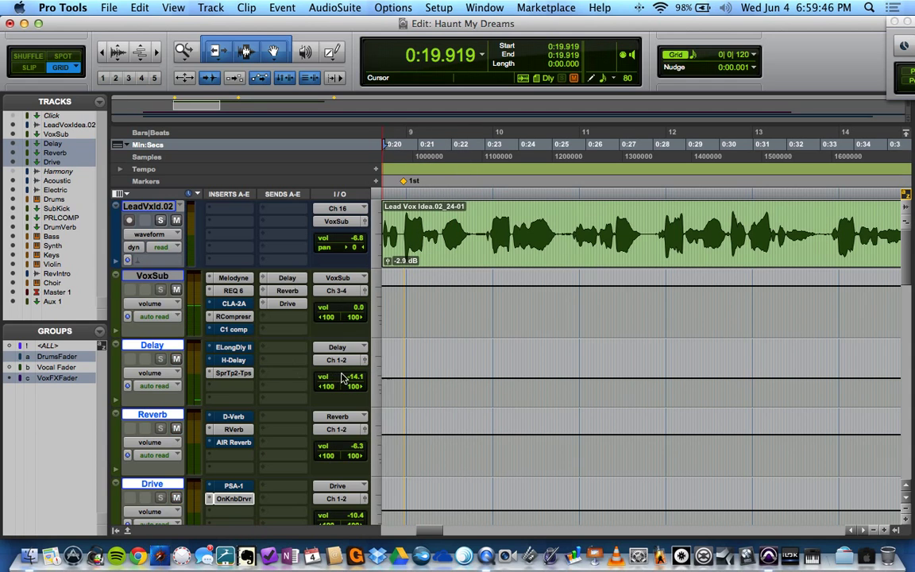
{"action": "mouse_move", "coordinate": [341, 381]}
{"action": "left_mouse_down"}
{"action": "mouse_move", "coordinate": [347, 364]}
{"action": "mouse_move", "coordinate": [355, 379]}
{"action": "left_mouse_up"}
{"action": "key", "text": "space"}
{"action": "key", "text": "space"}
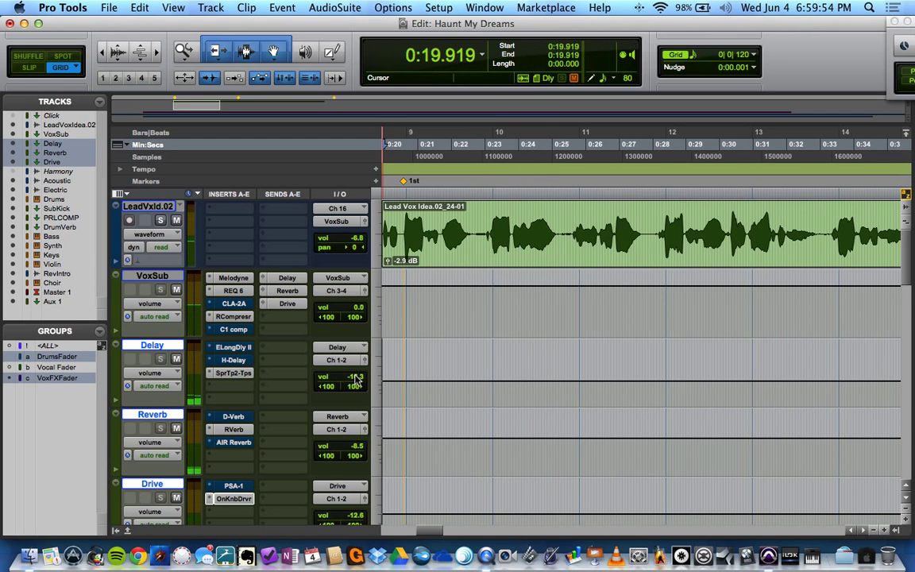